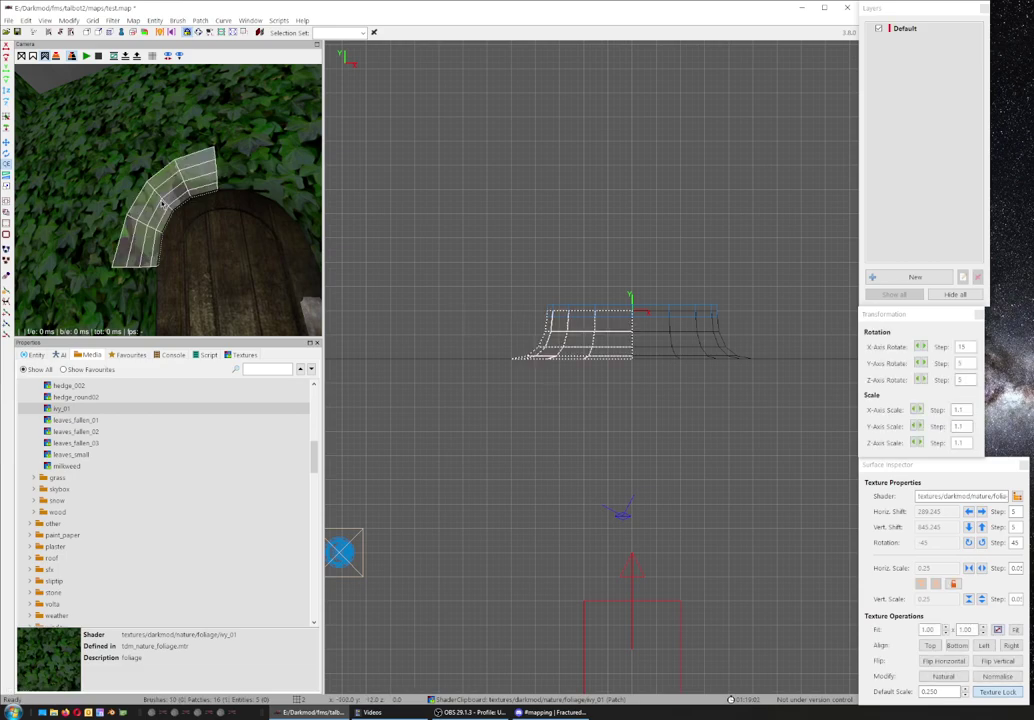
Draw a new brush over the left half of the arch in the top view.
key(Left)
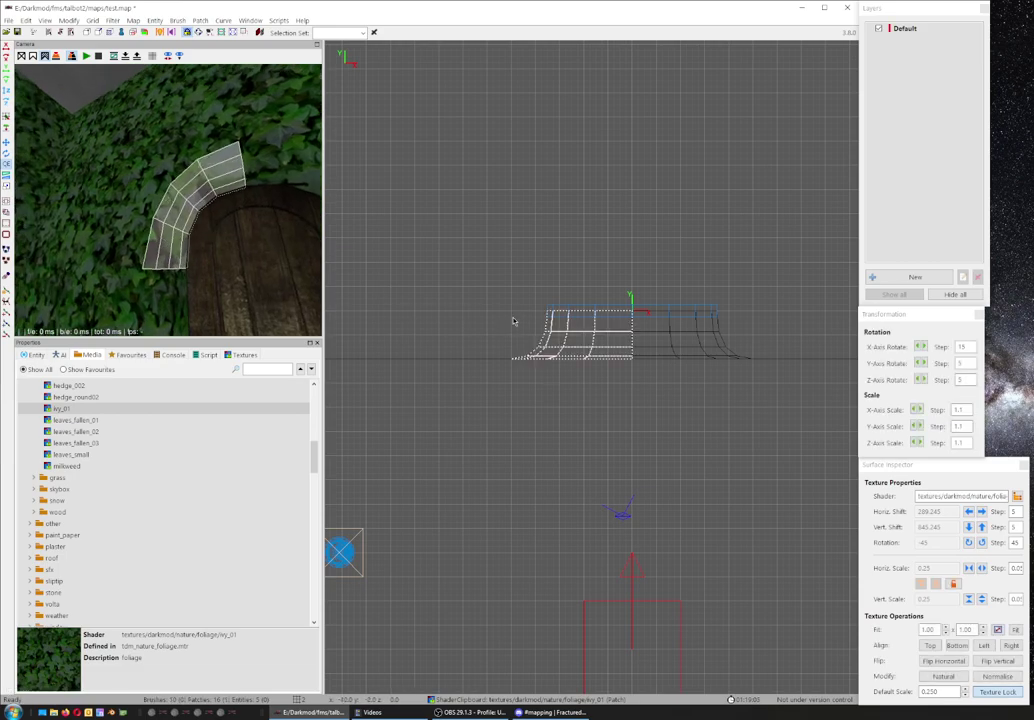
drag(513, 318, 627, 360)
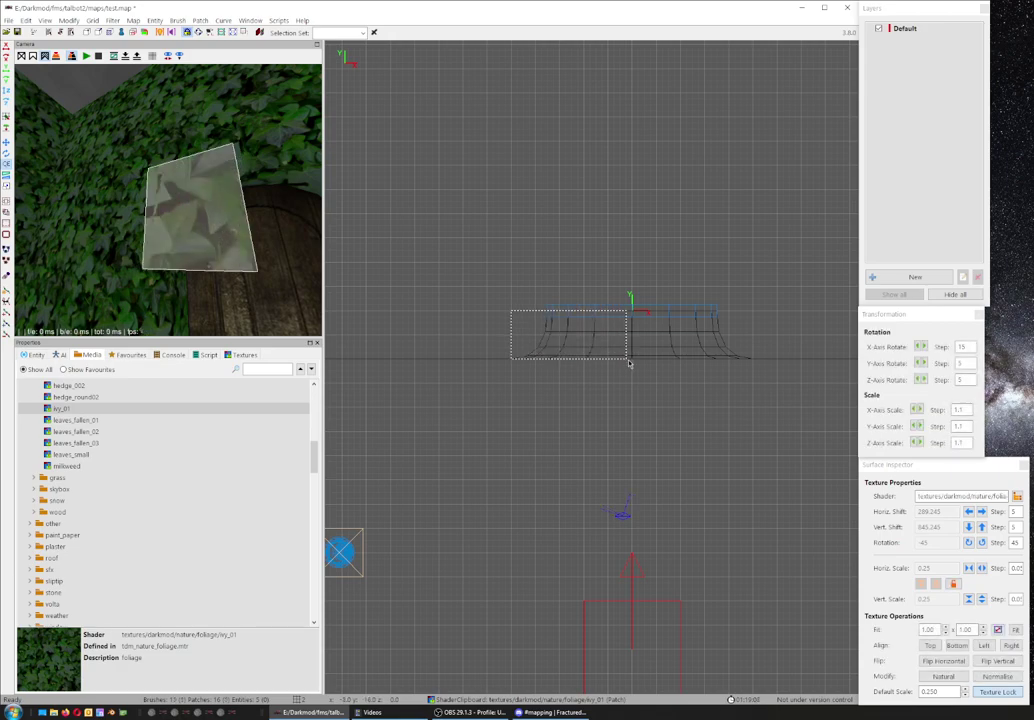
key(ctrl+Tab)
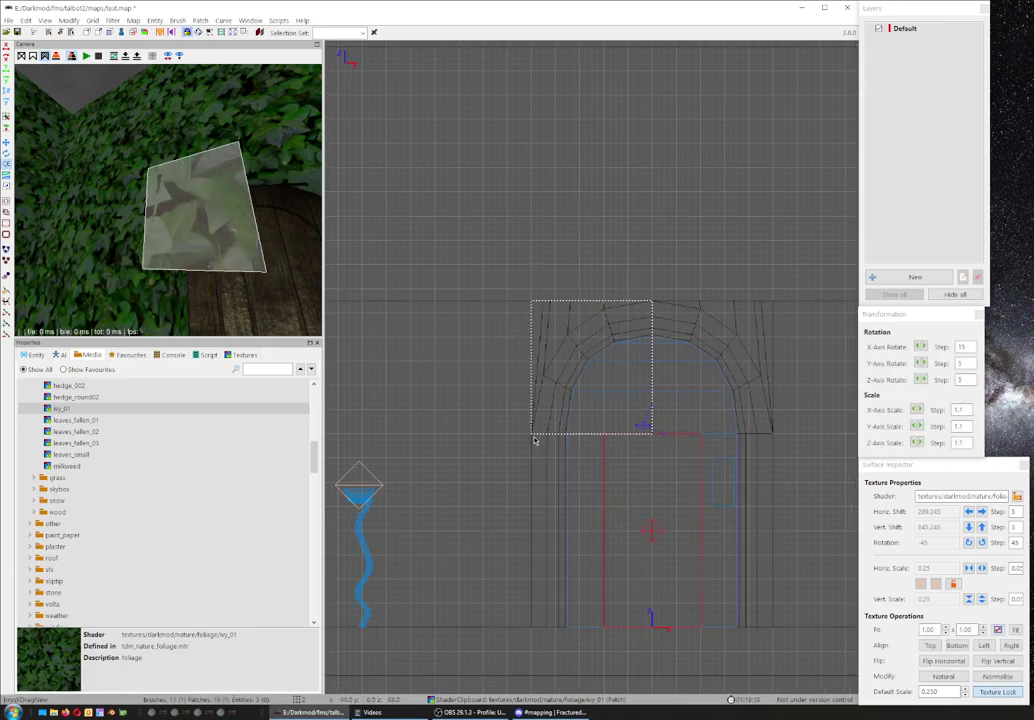
Clip the brush diagonally in front view and delete the lower-right half.
key(x)
click(533, 433)
click(650, 302)
key(shift+Return)
shift+click(187, 202)
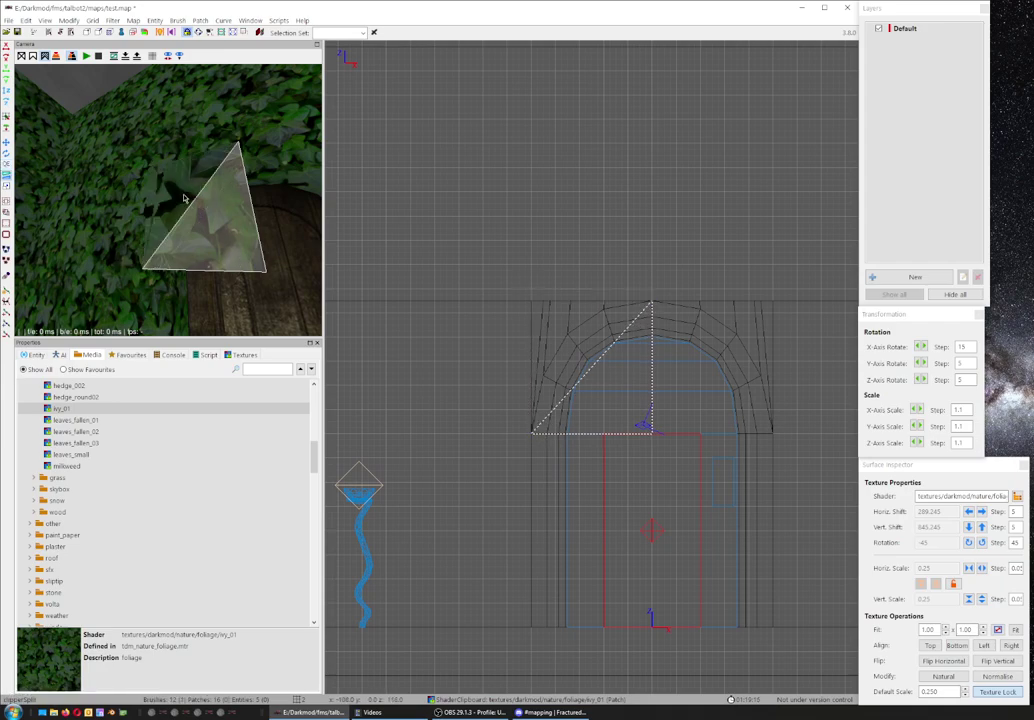
key(Delete)
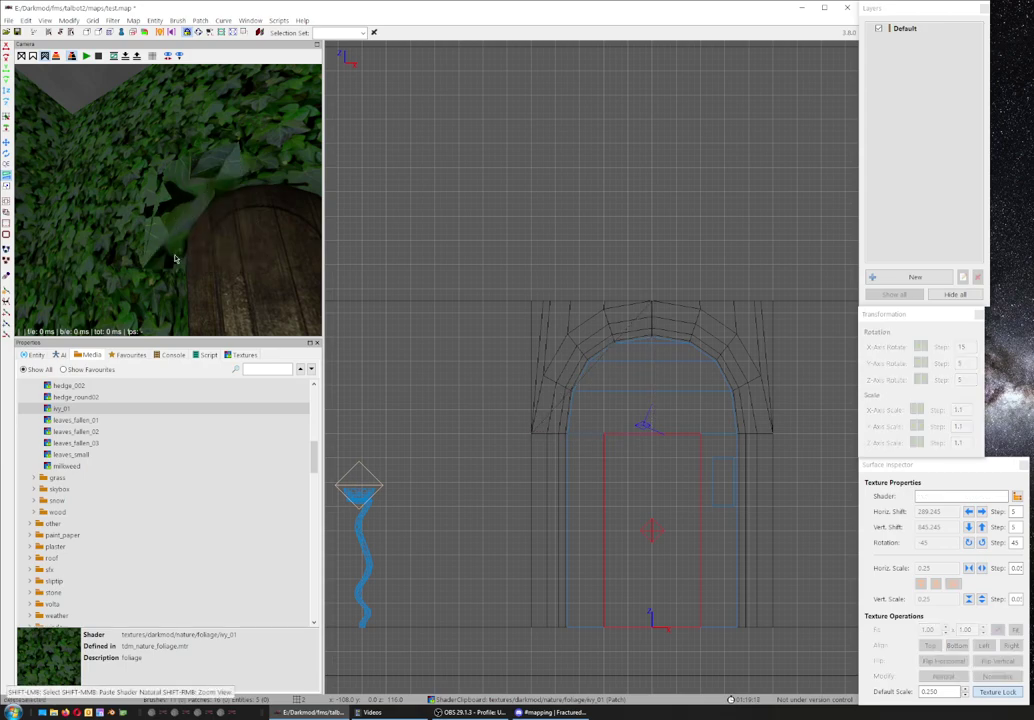
shift+click(180, 262)
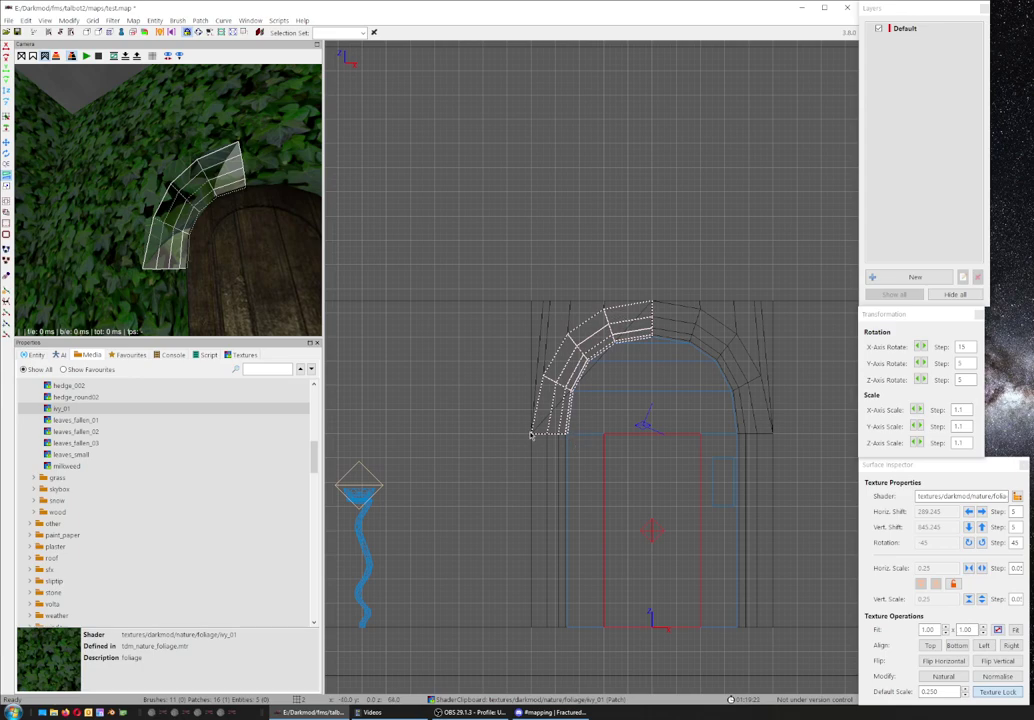
shift+click(202, 196)
Paste the ivy shader onto the arch patch with natural alignment.
key(Up)
key(Up)
key(Up)
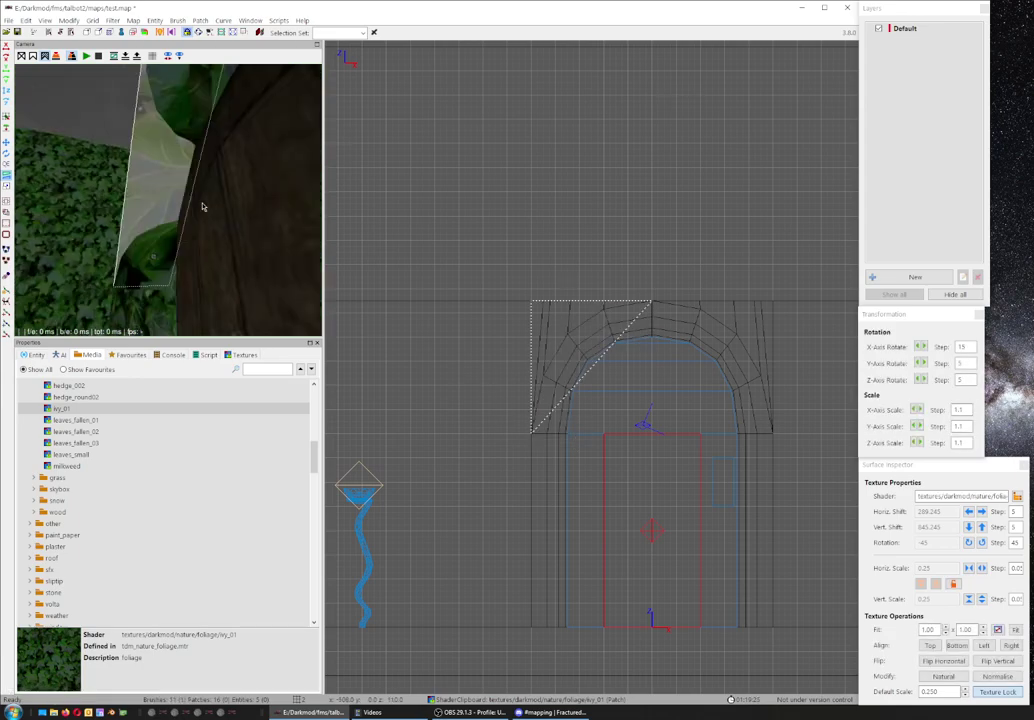
shift+click(166, 181)
click(26, 20)
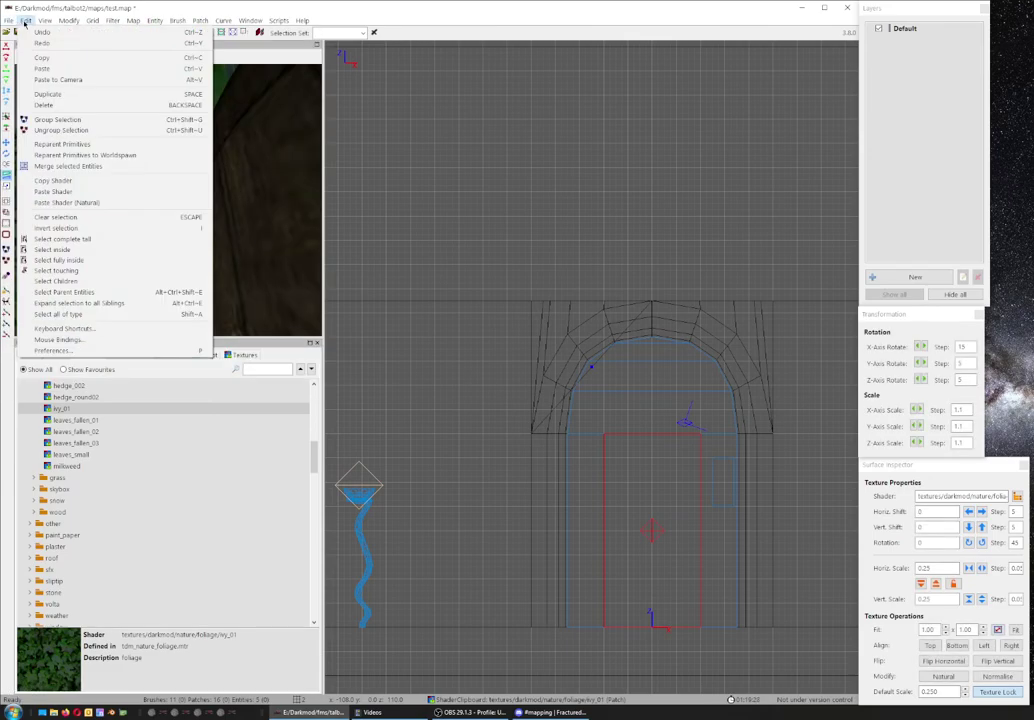
click(56, 192)
key(Escape)
shift+click(157, 249)
click(25, 20)
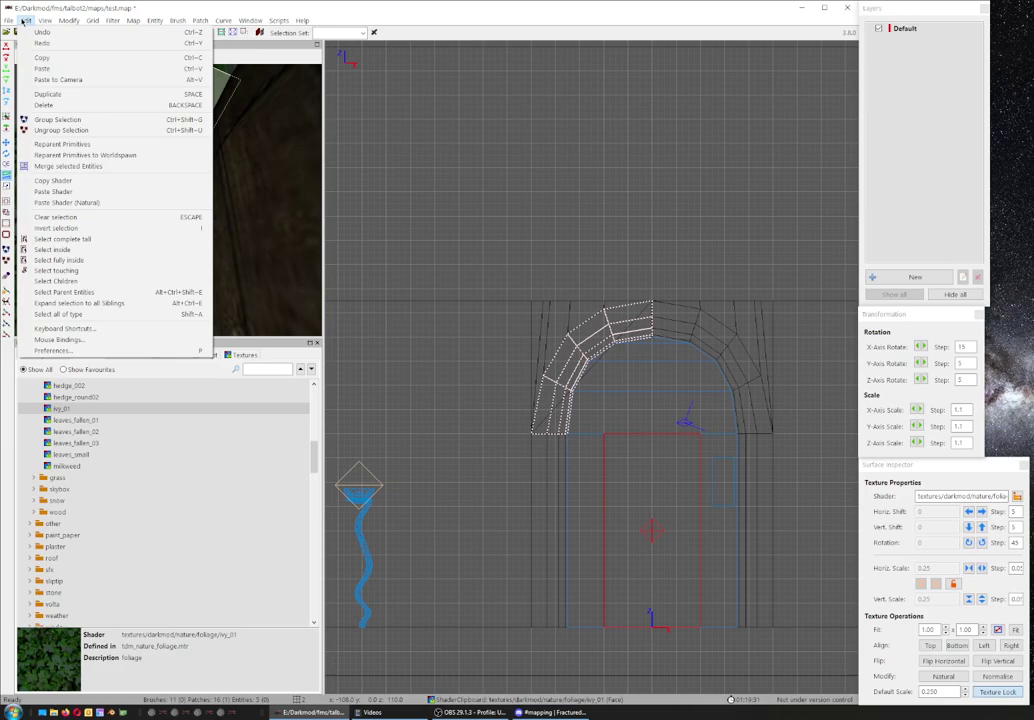
click(71, 192)
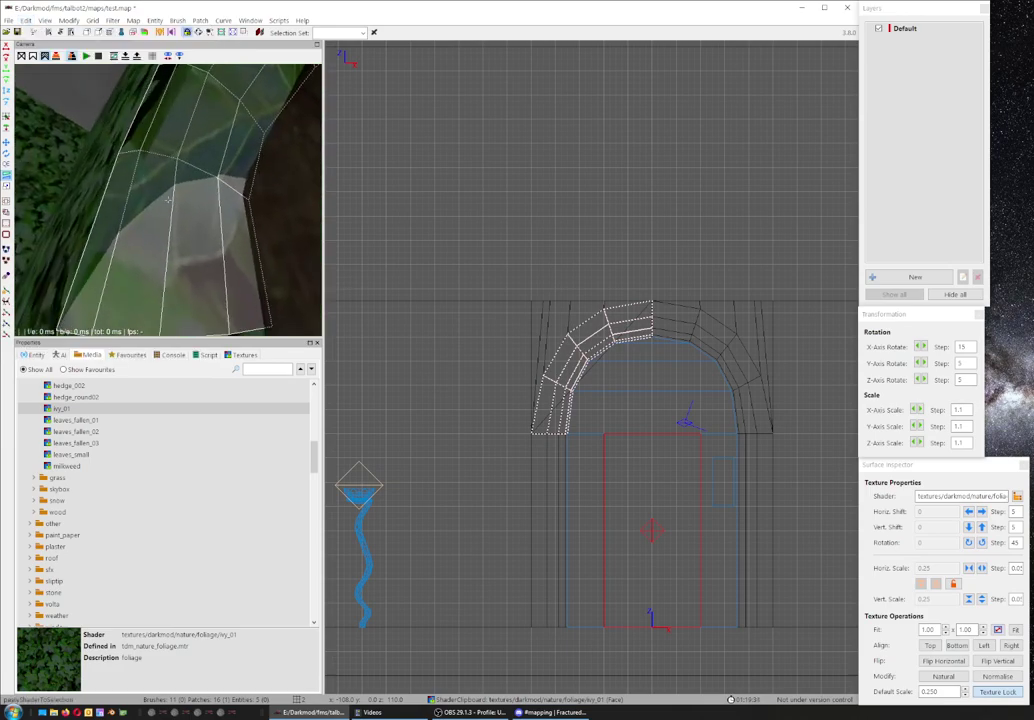
key(Escape)
Move the triangular brush clear of the arch in the side view.
shift+click(190, 183)
key(ctrl+Tab)
drag(597, 353, 465, 355)
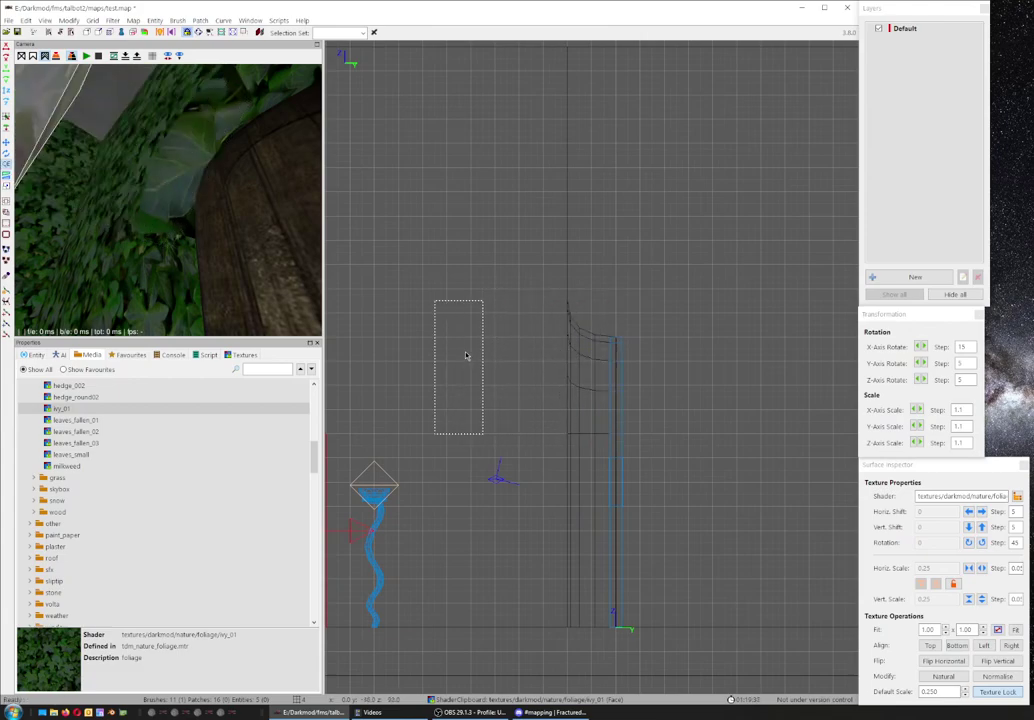
right_click(167, 200)
key(Escape)
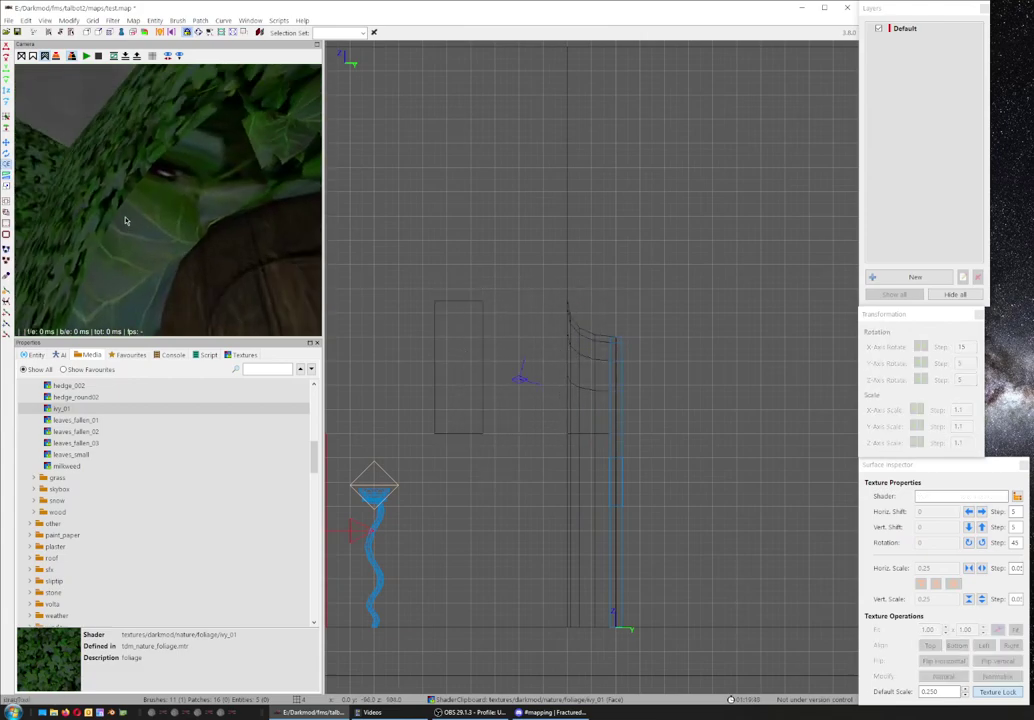
Select the ivy arch patch and inspect it from the front and side views.
shift+click(150, 188)
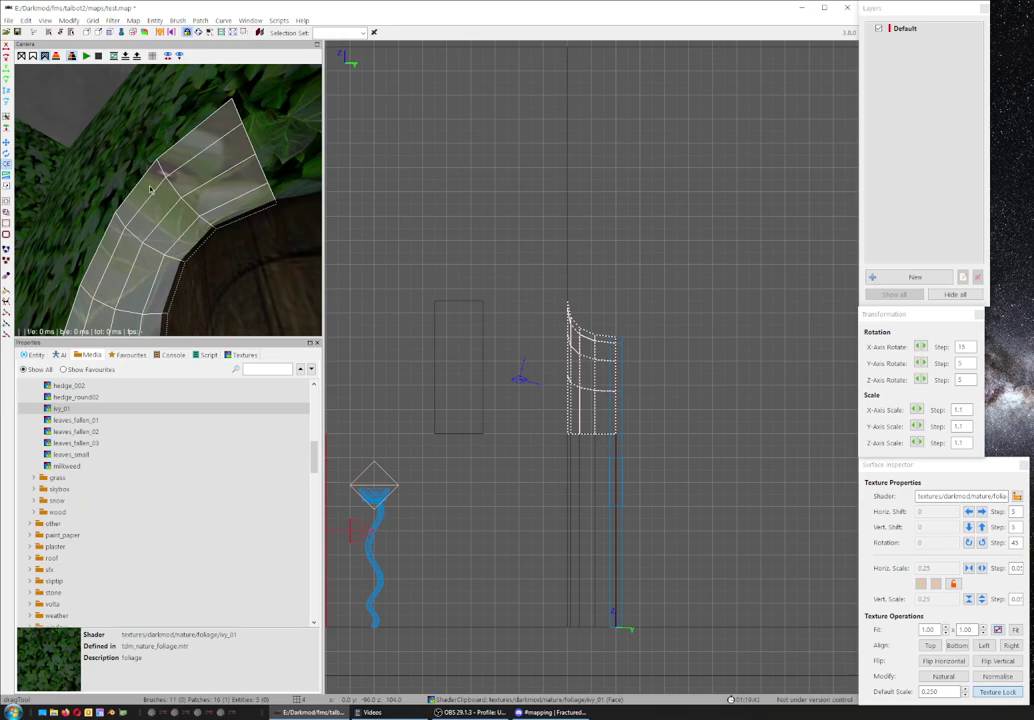
scroll(108, 300, up, 2)
scroll(108, 300, up, 2)
right_drag(651, 362, 615, 382)
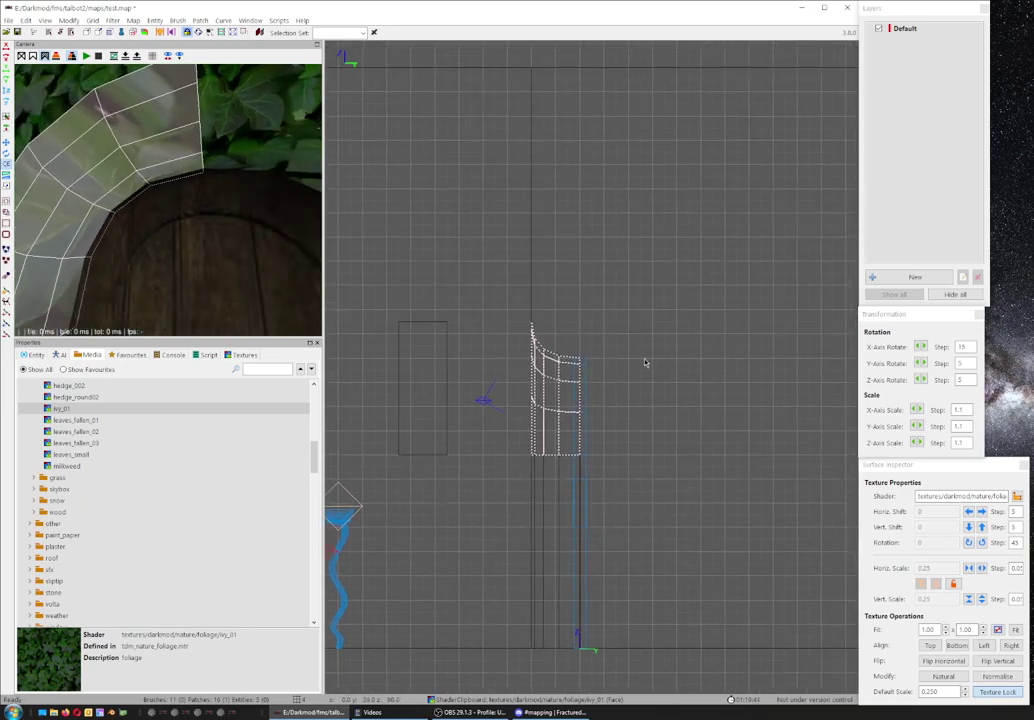
key(ctrl+Tab)
key(ctrl+Tab)
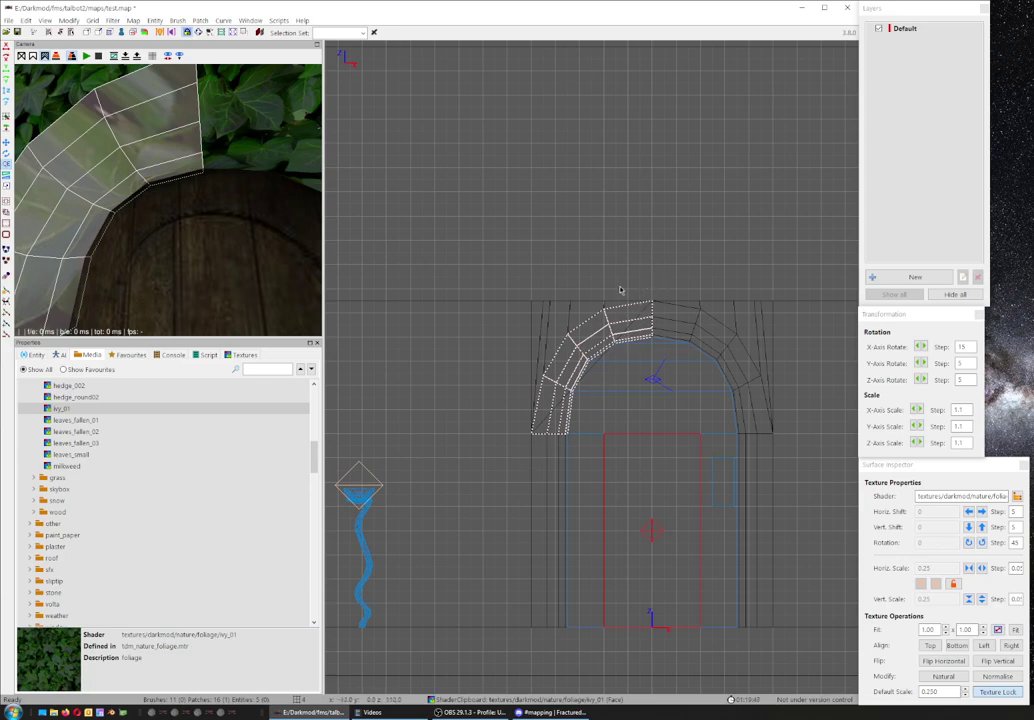
key(ctrl+Tab)
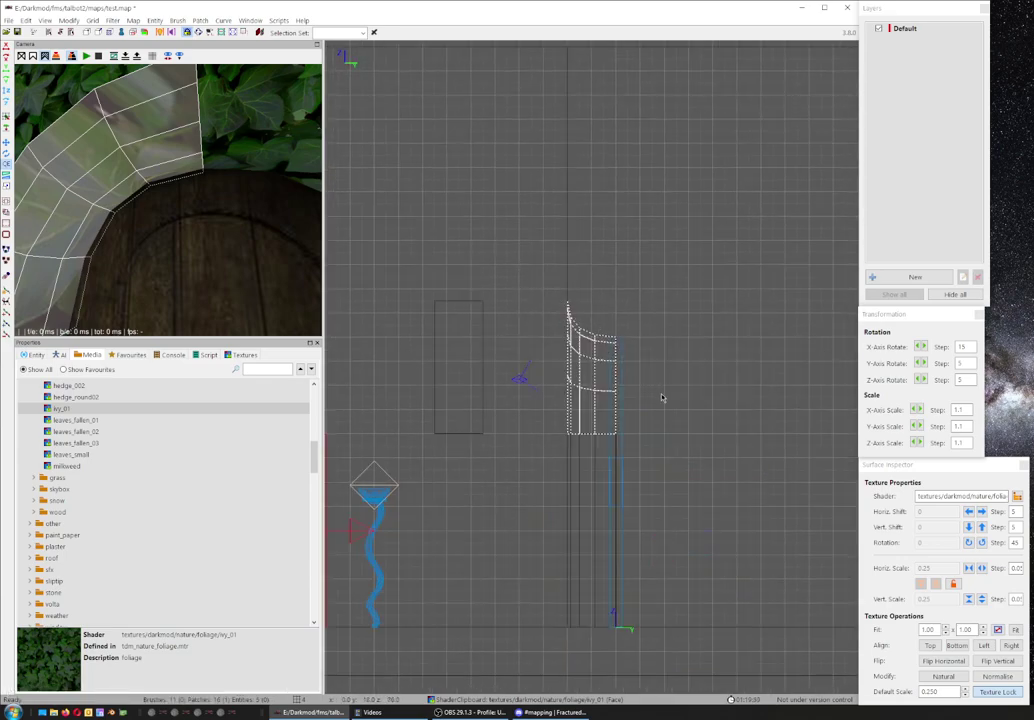
scroll(155, 202, down, 3)
scroll(158, 202, down, 3)
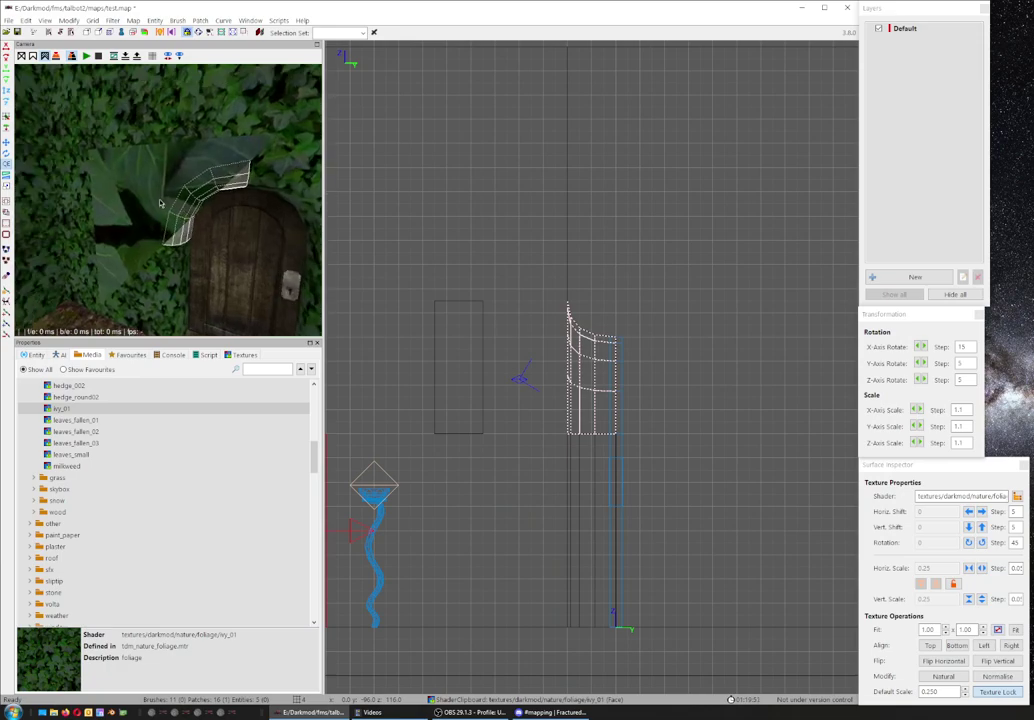
Move the triangular brush back over the arch, try tilting it, and undo the last tilt.
key(Escape)
shift+click(173, 196)
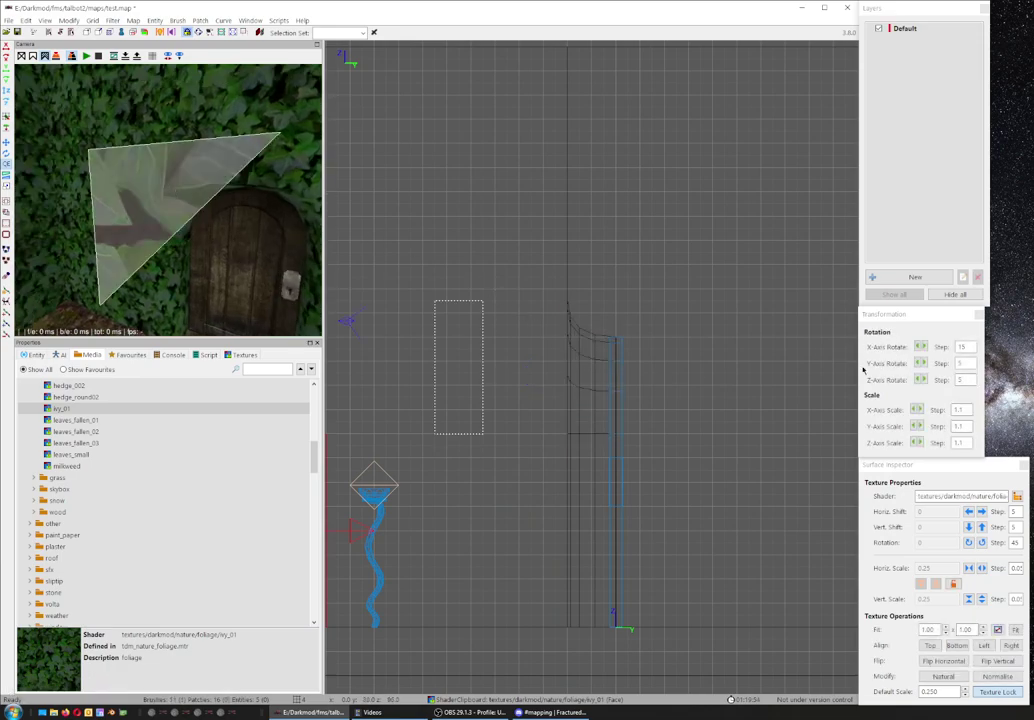
drag(470, 345, 602, 345)
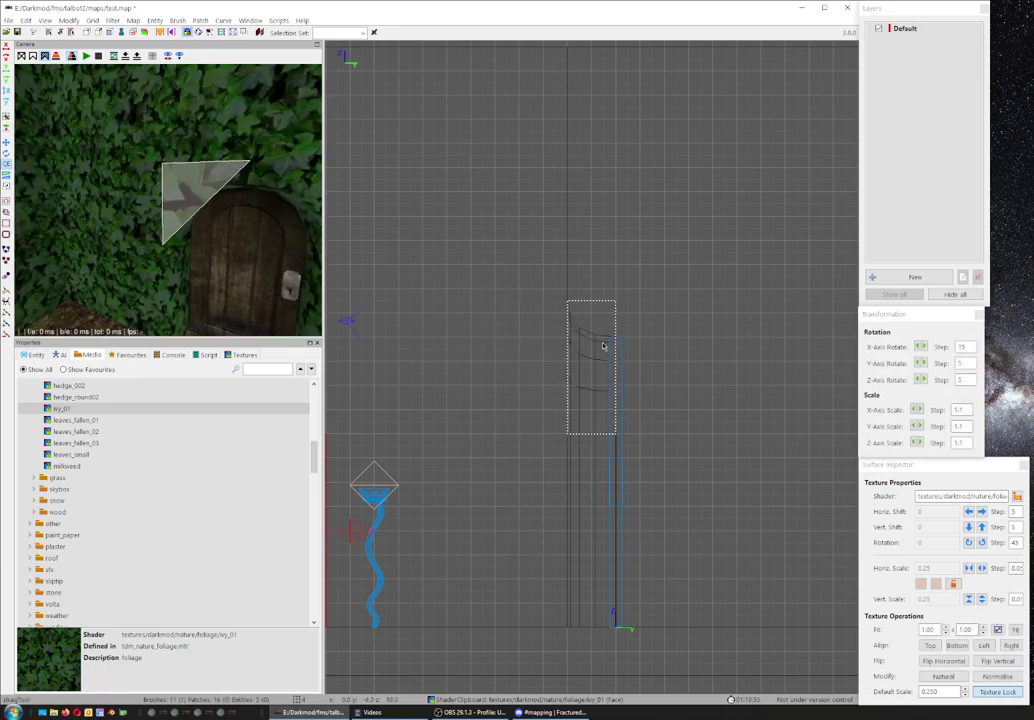
click(925, 380)
click(926, 364)
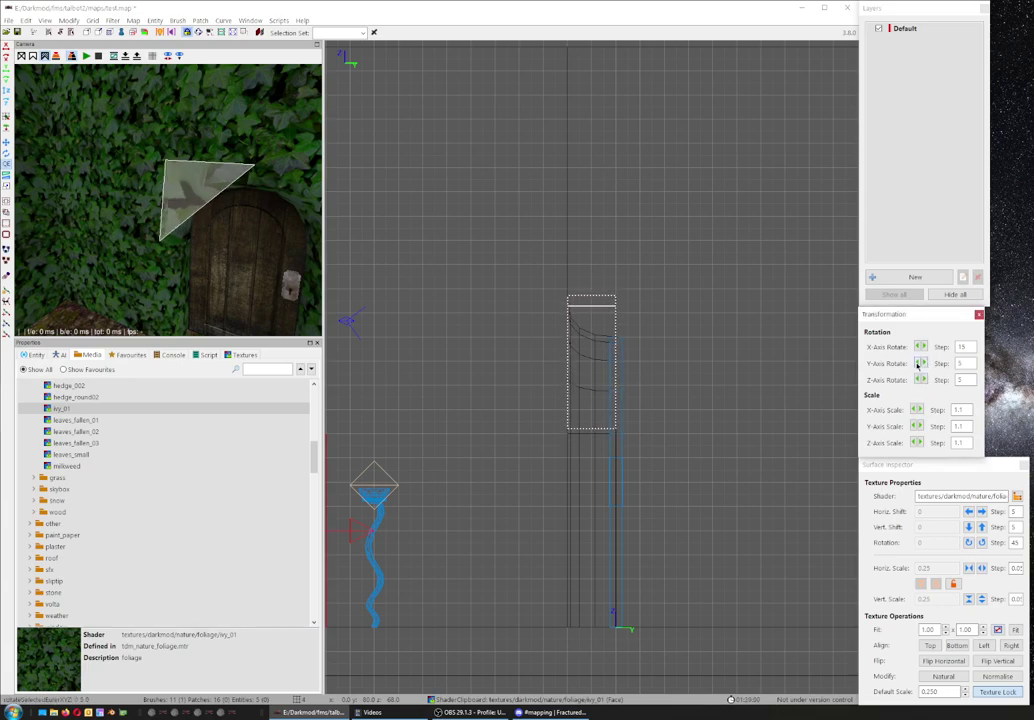
click(918, 364)
click(922, 346)
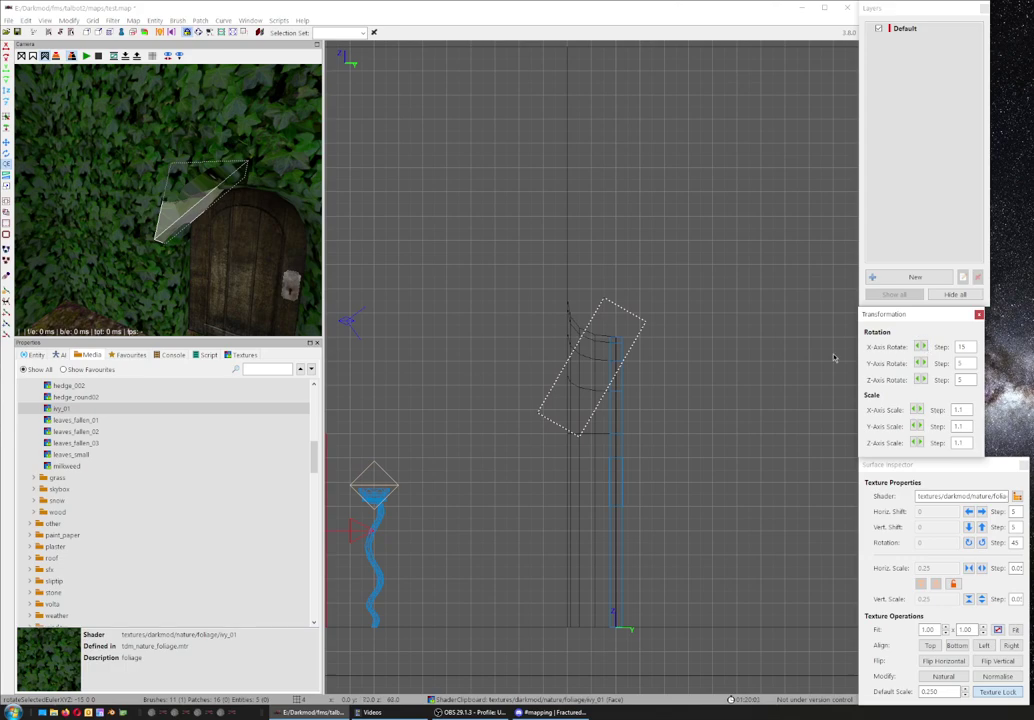
mouse_move(572, 381)
mouse_down()
mouse_move(587, 321)
mouse_move(581, 376)
mouse_up()
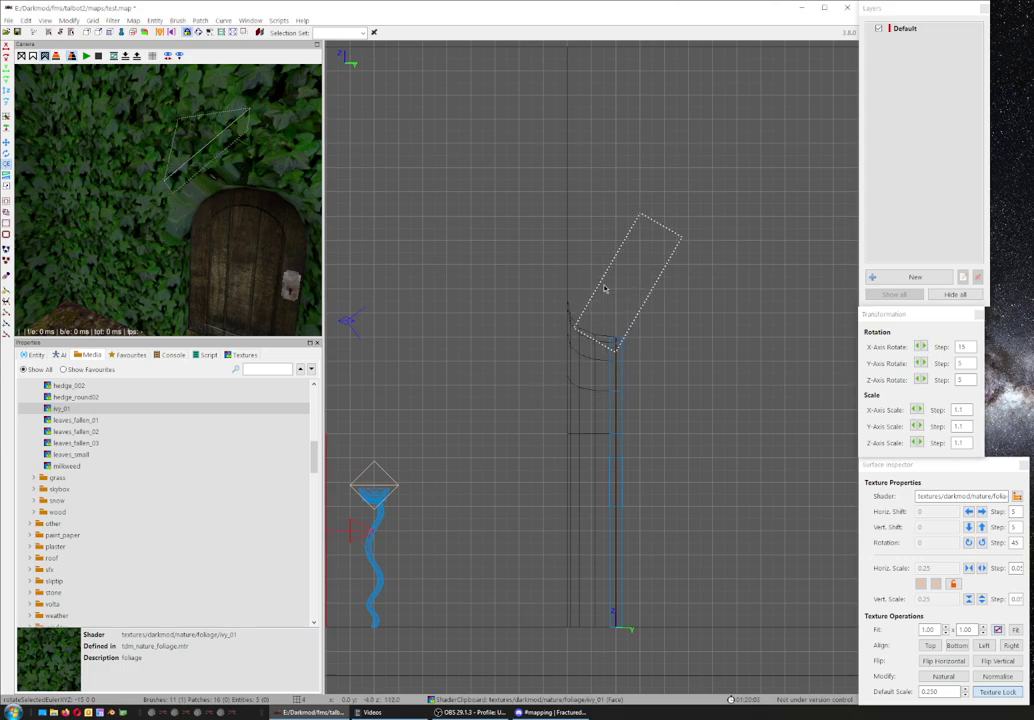
right_click(168, 200)
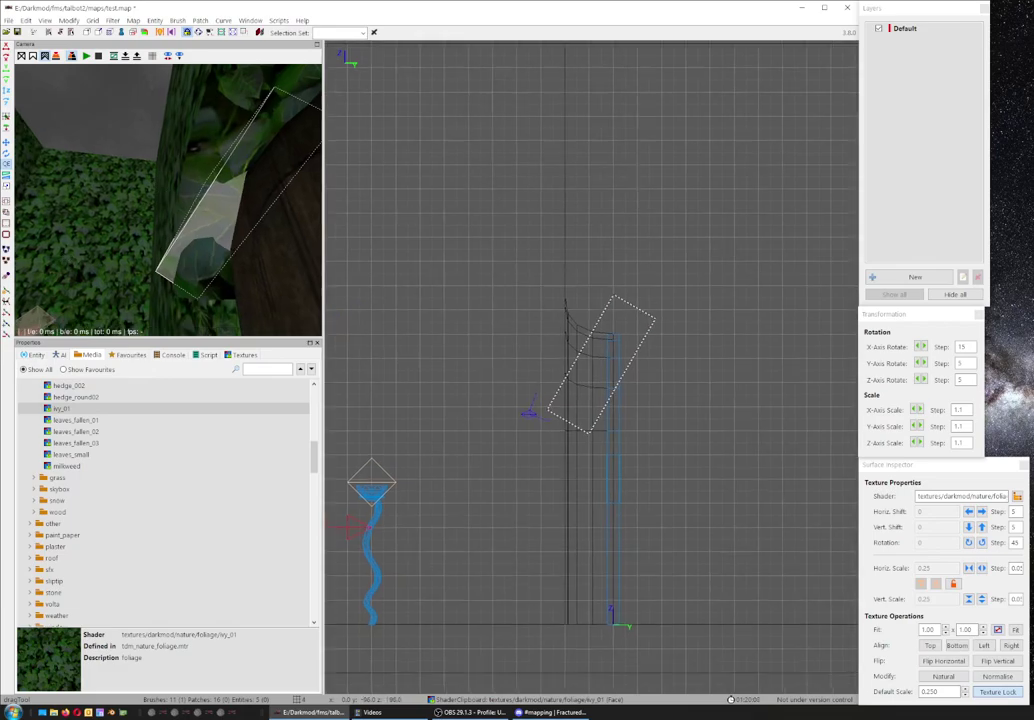
key(ctrl+z)
key(ctrl+z)
key(ctrl+z)
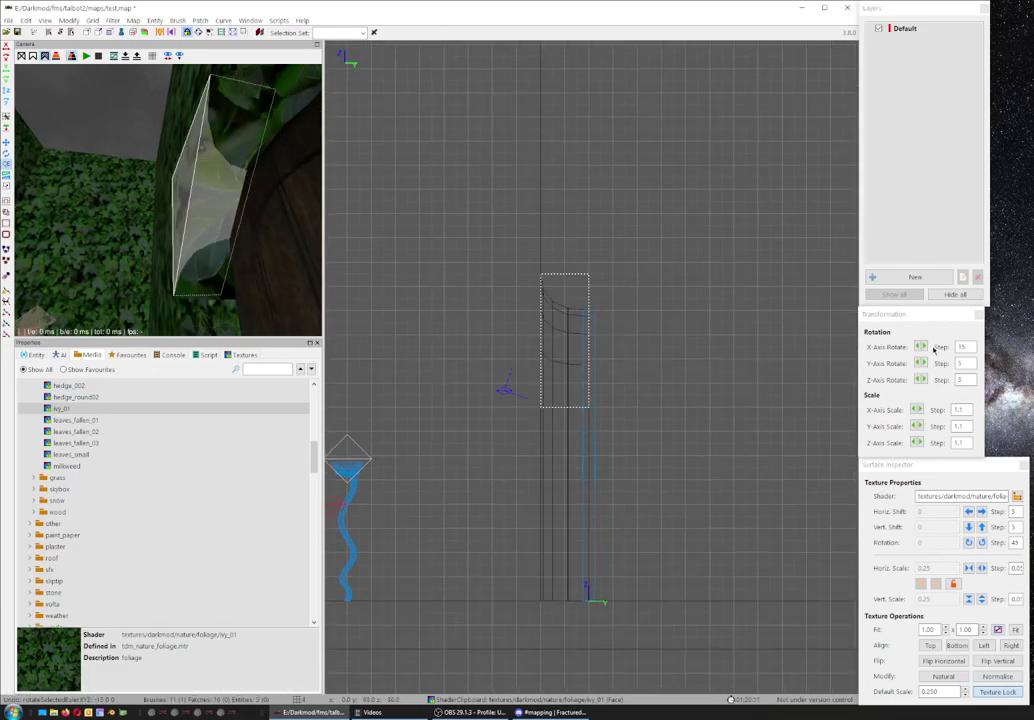
Slide the wedge slightly left and tilt it several steps about the X axis.
click(922, 380)
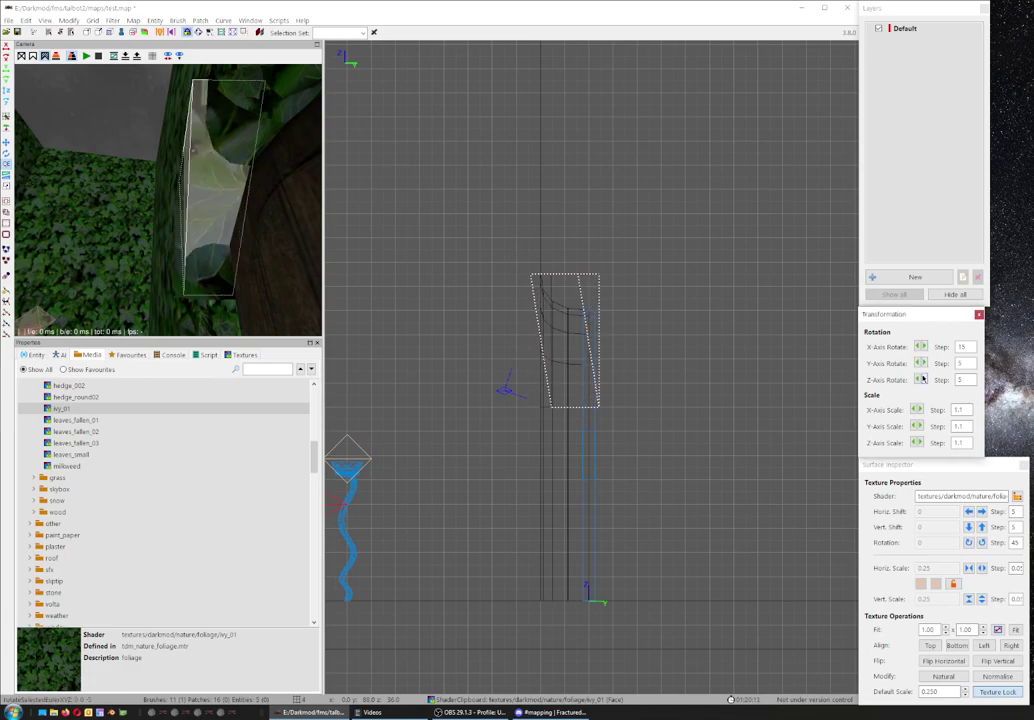
click(922, 380)
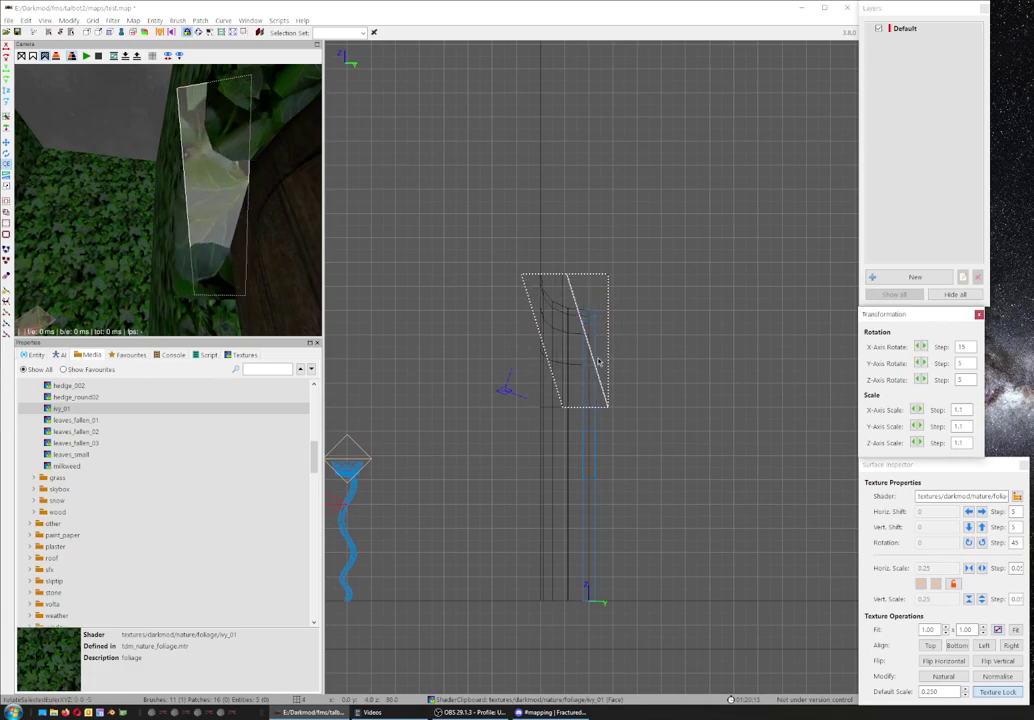
drag(598, 362, 574, 362)
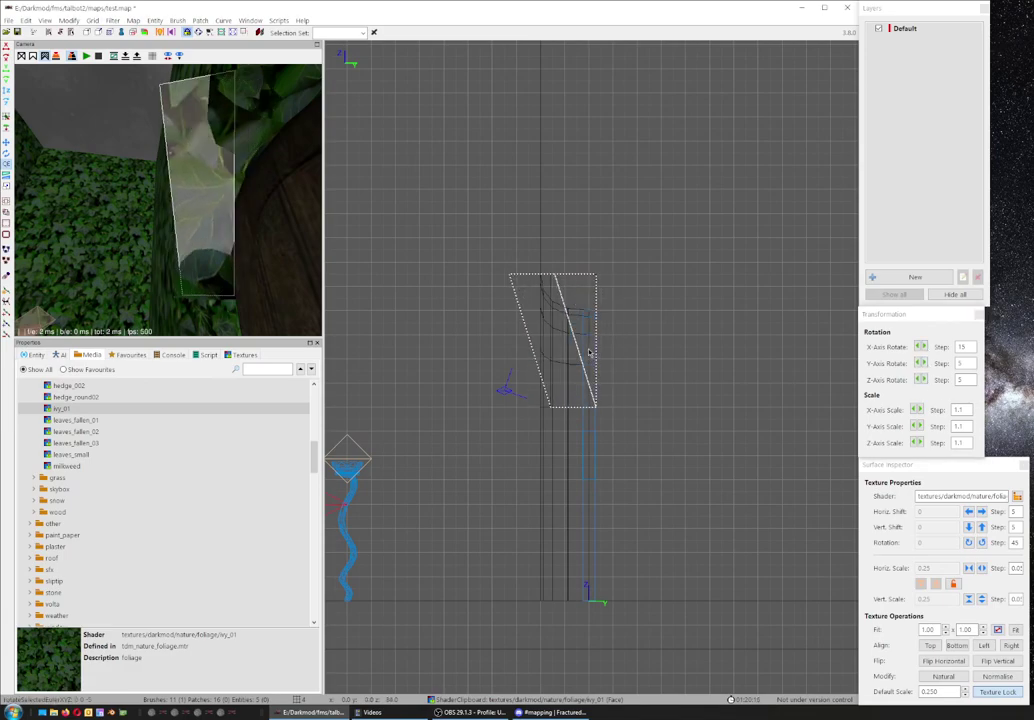
click(922, 347)
click(922, 347)
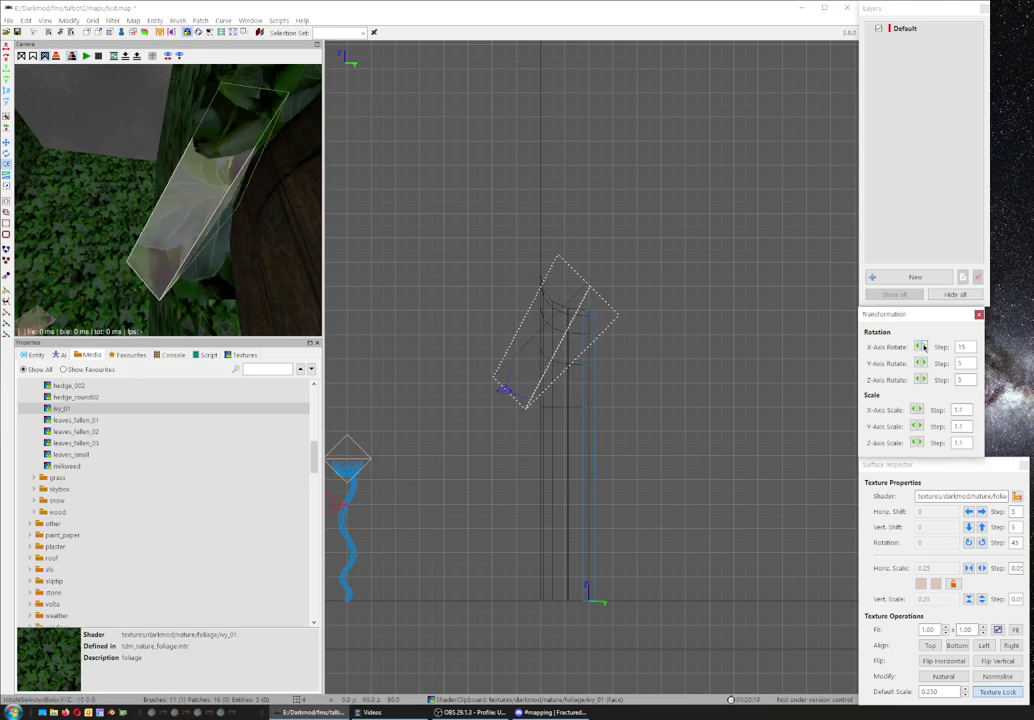
click(918, 347)
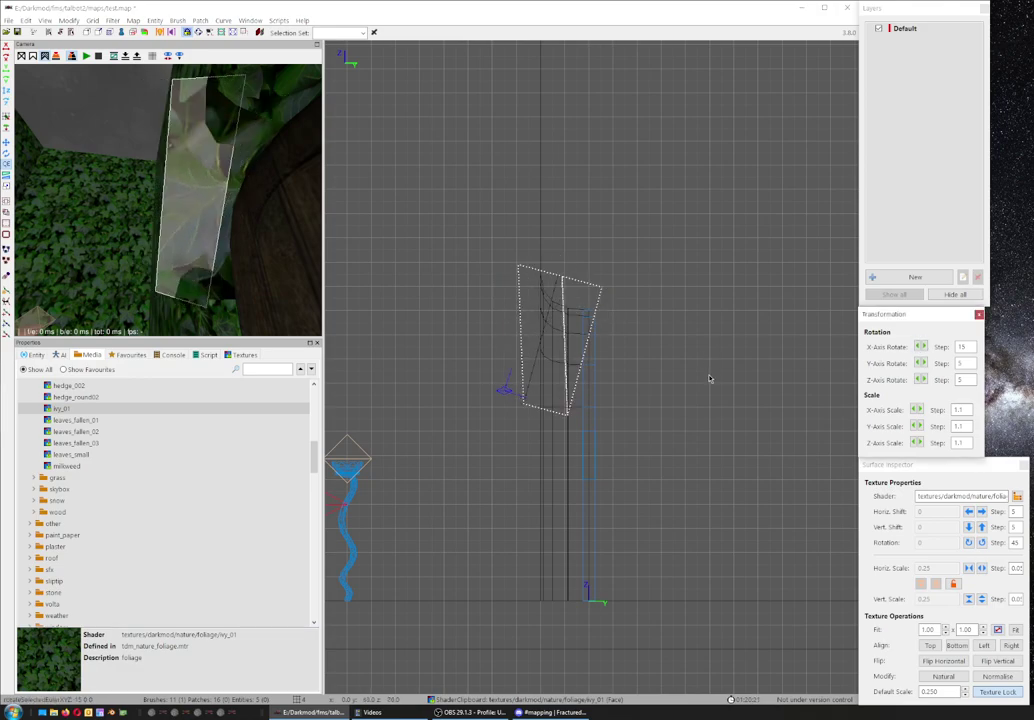
key(ctrl+Tab)
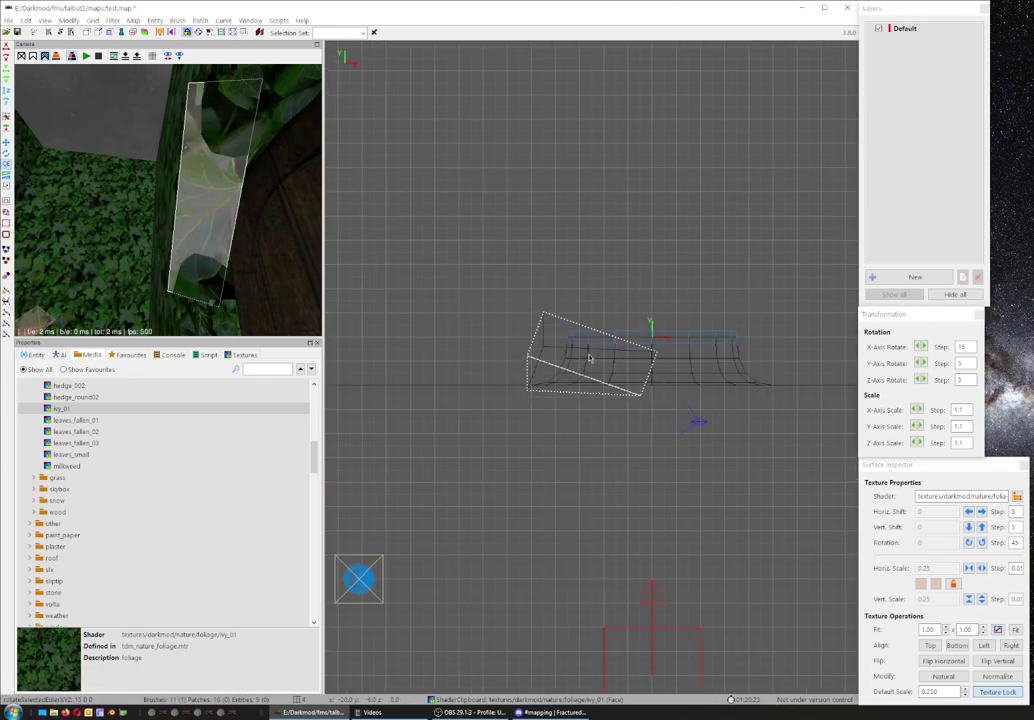
Copy the hedge wall's shader onto the wedge brush and set natural alignment.
right_click(89, 228)
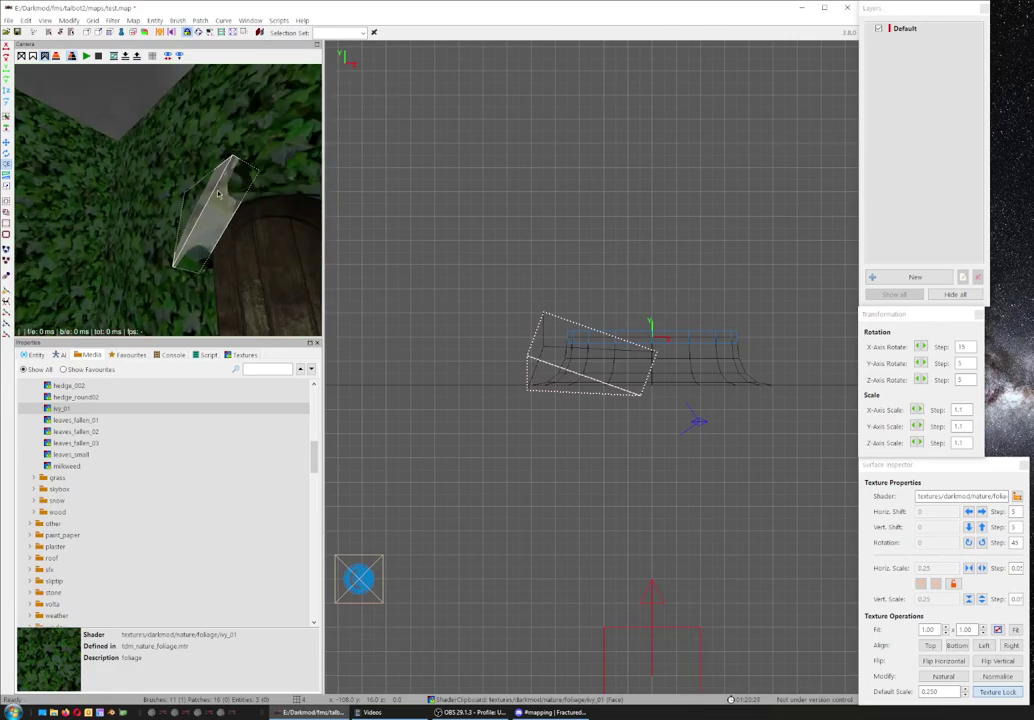
key(Escape)
ctrl+shift+click(86, 140)
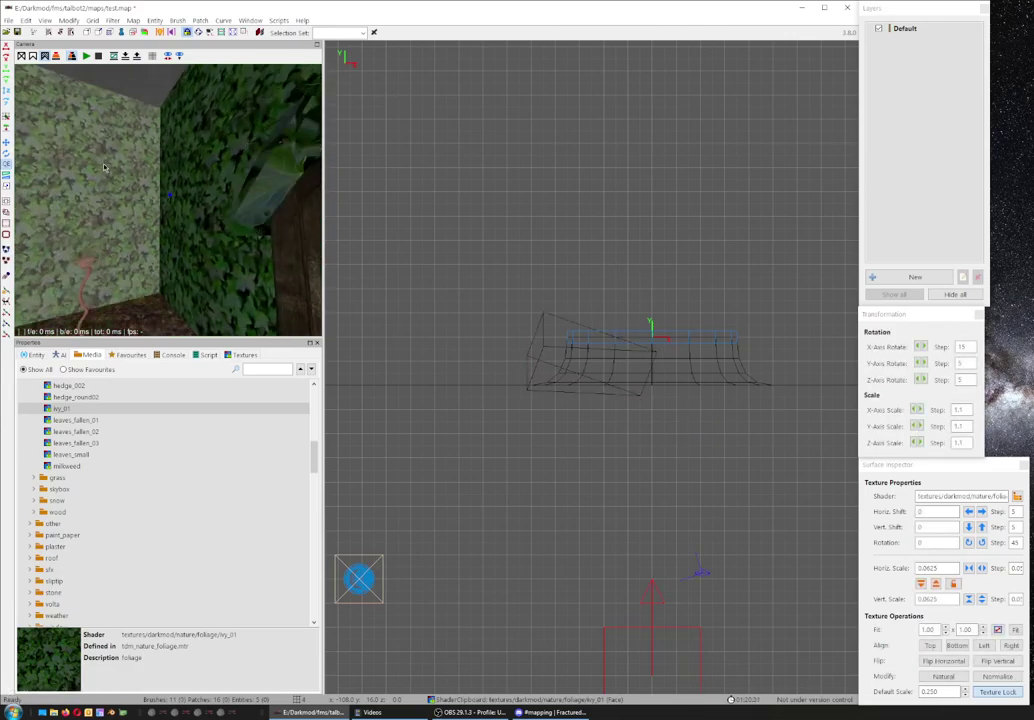
click(25, 20)
click(53, 180)
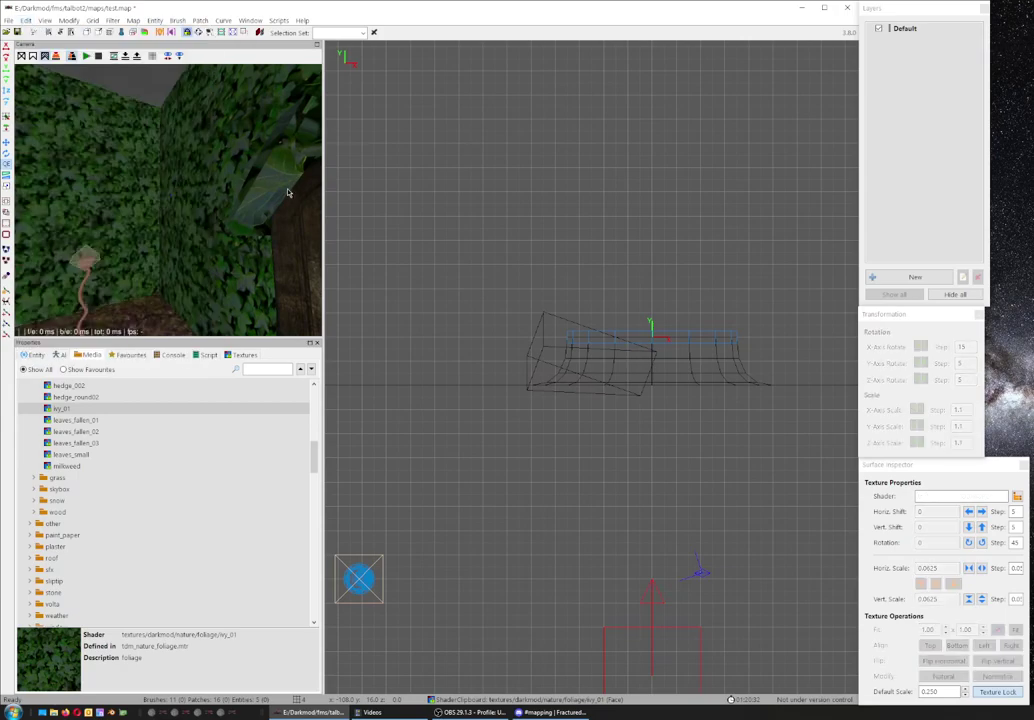
shift+click(227, 150)
click(25, 20)
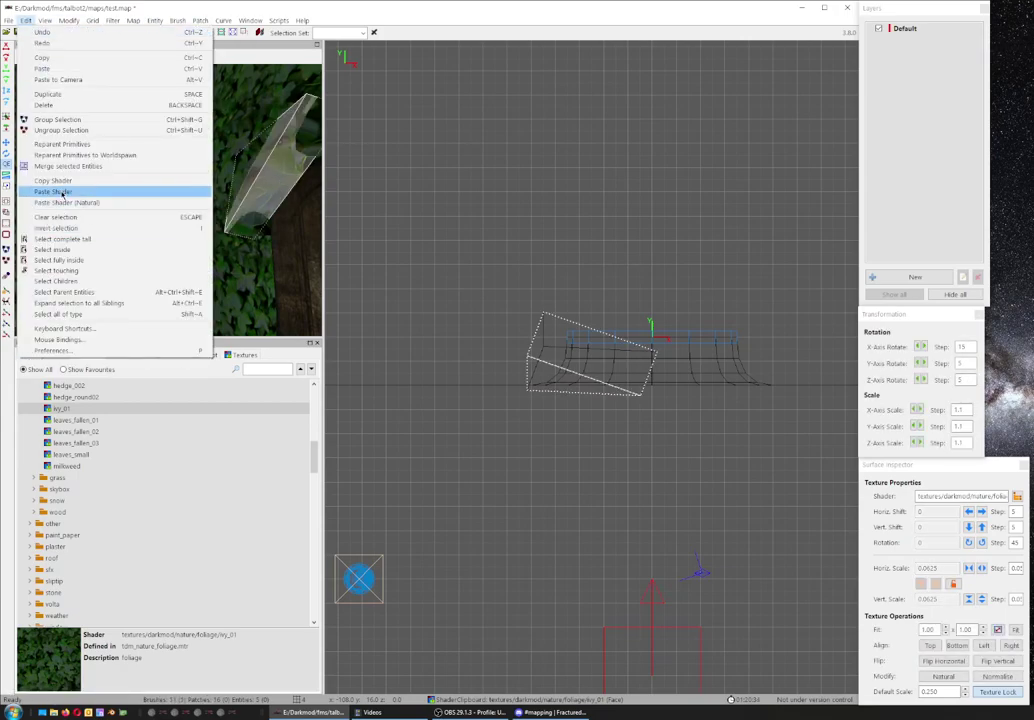
click(55, 191)
click(944, 677)
key(Escape)
Copy the wall face's texture again and paste it onto the wedge brush.
key(Left)
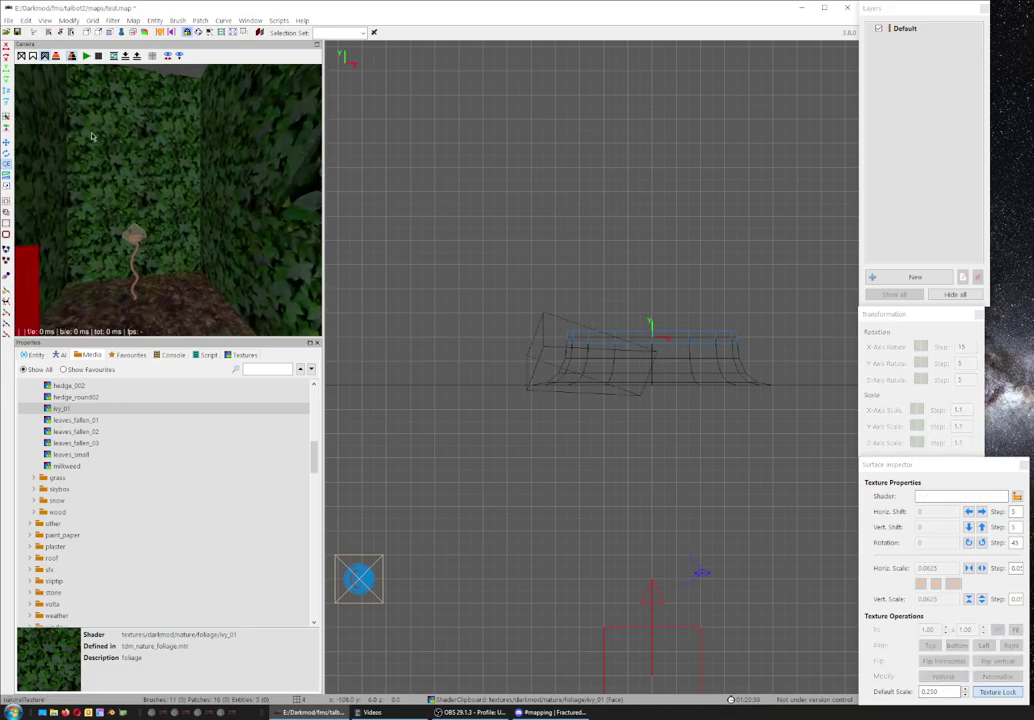
click(26, 20)
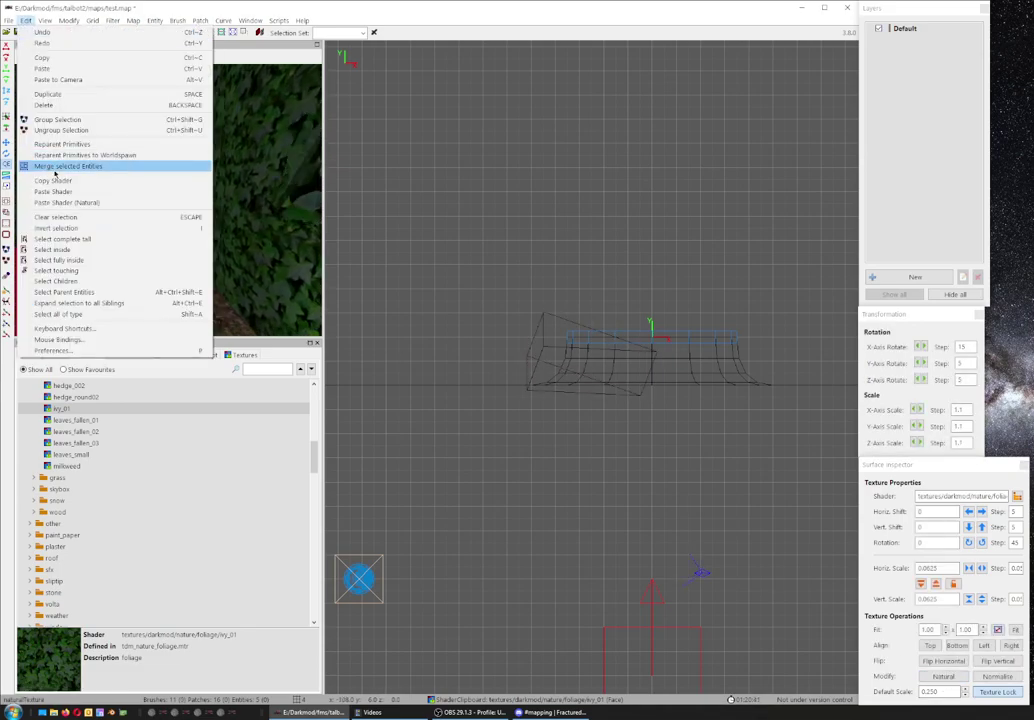
click(72, 185)
key(Up)
shift+click(97, 133)
click(26, 20)
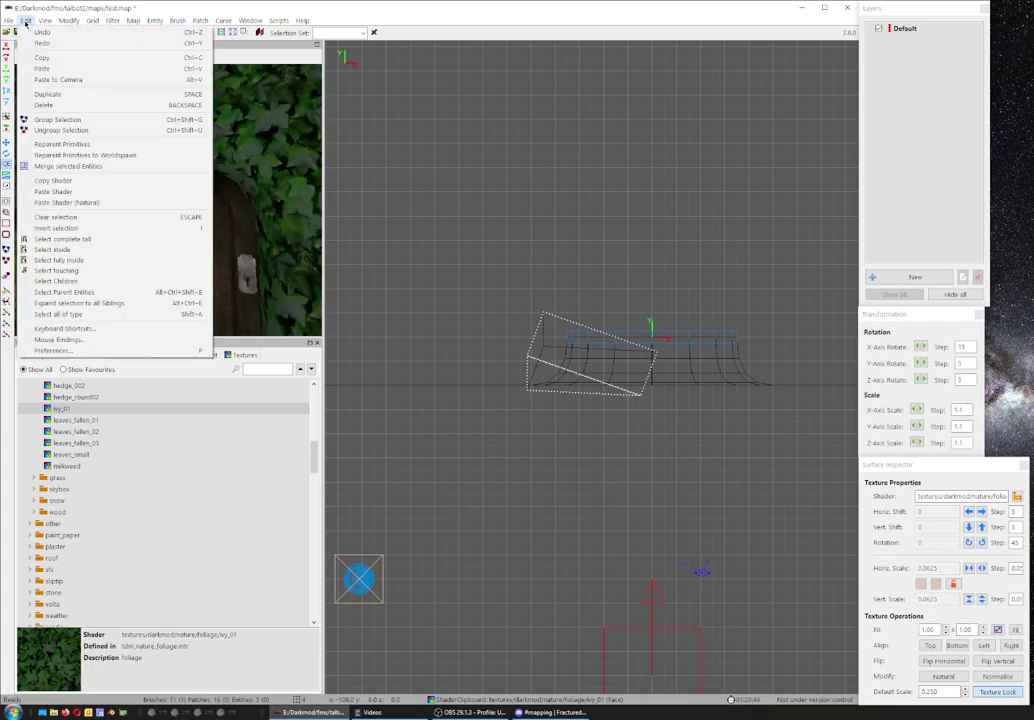
click(87, 192)
scroll(165, 157, up, 4)
key(Escape)
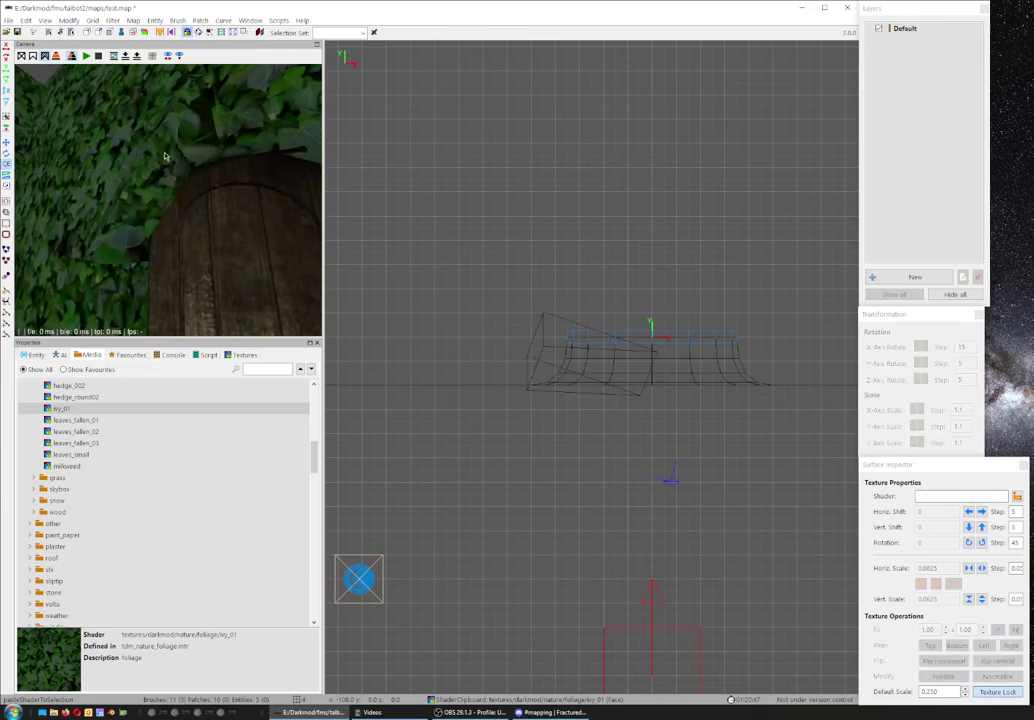
Copy the wedge's ivy face texture and move the wedge brush up out of the way.
shift+click(131, 125)
click(26, 20)
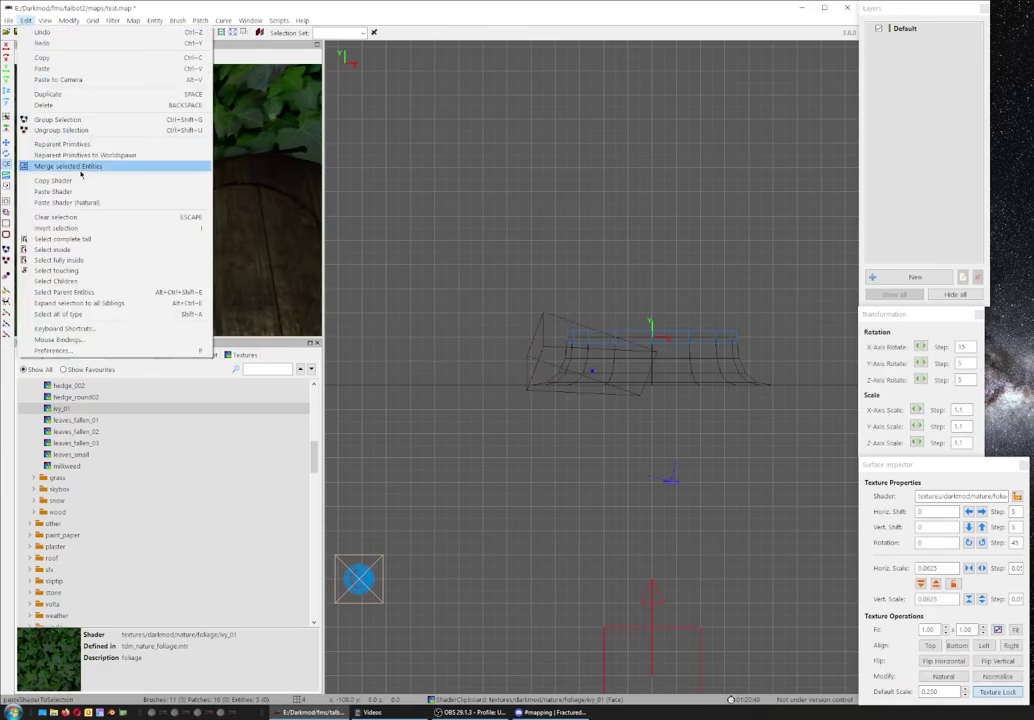
click(60, 181)
shift+click(173, 178)
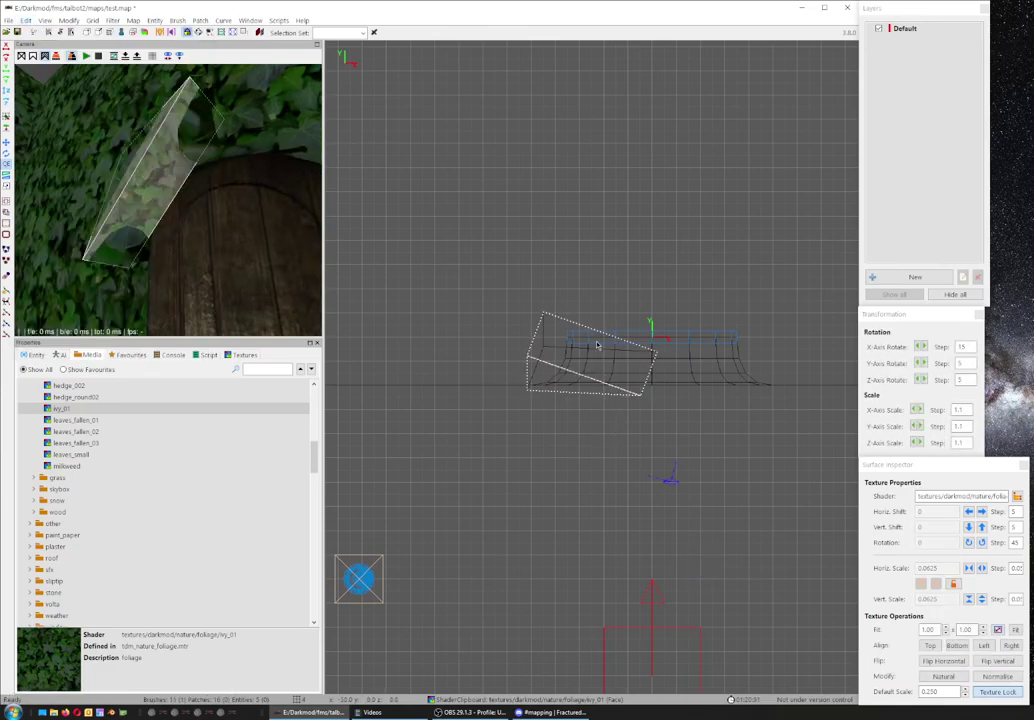
drag(598, 342, 598, 184)
key(Escape)
Paste the copied ivy texture onto the left arch patch.
shift+click(150, 170)
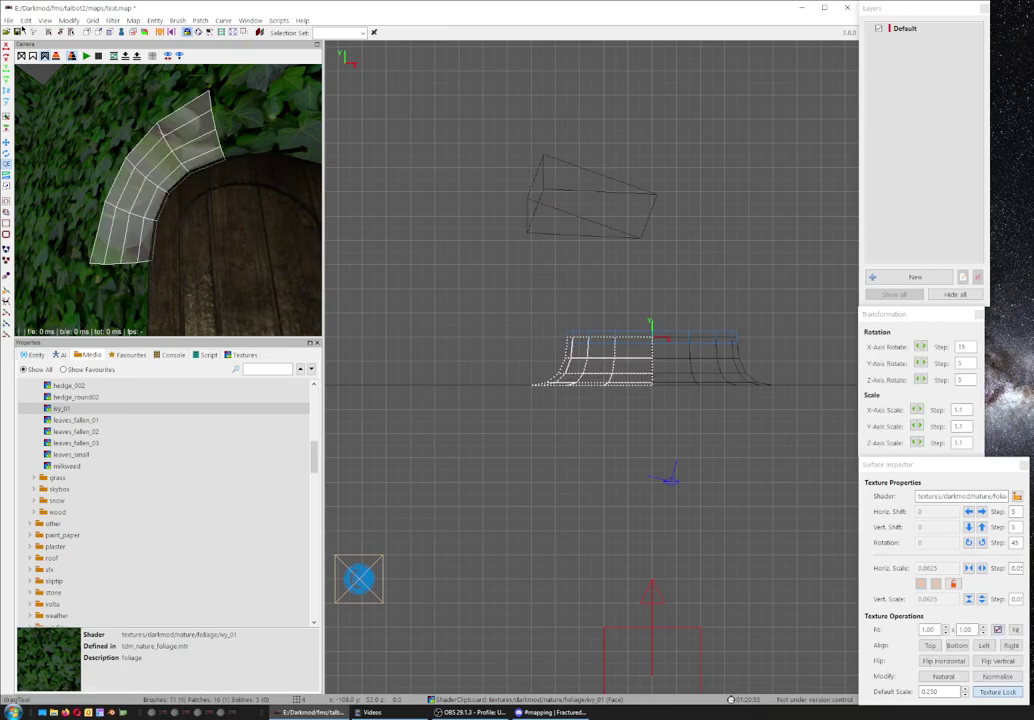
click(26, 20)
click(86, 191)
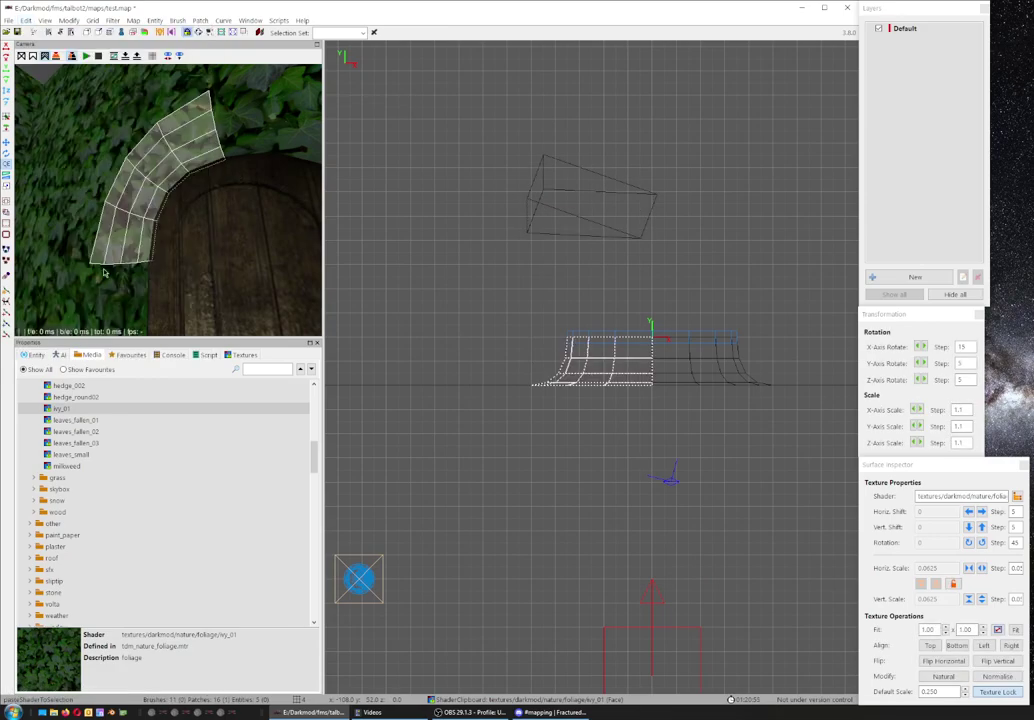
key(Escape)
Fly the camera closer and select the three arch pieces around the door.
right_click(104, 271)
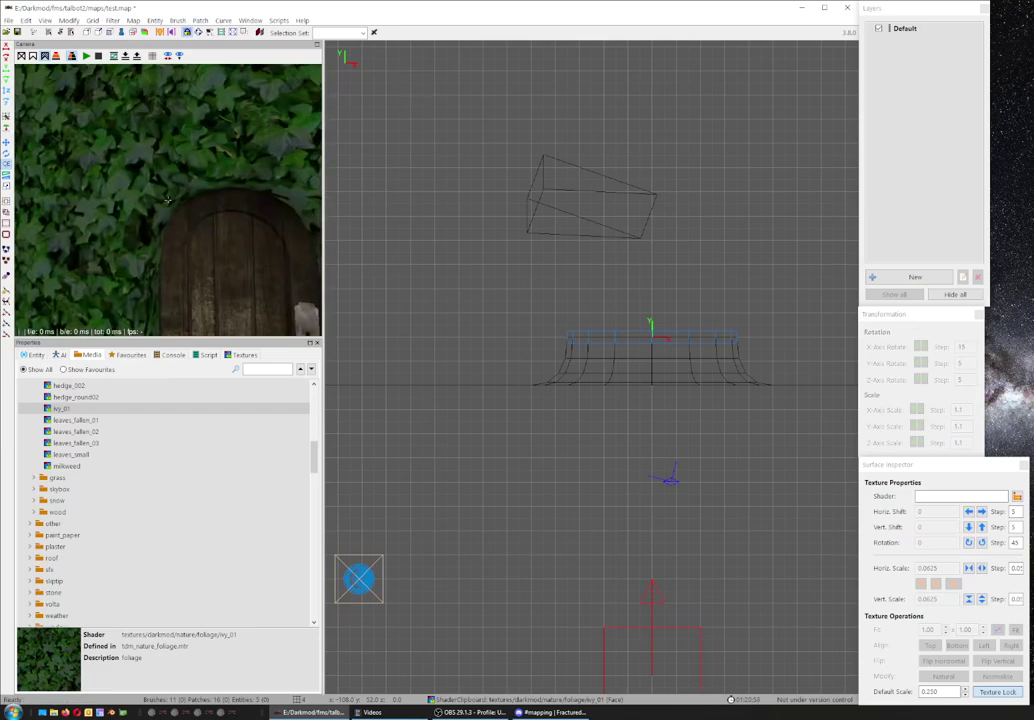
right_click(222, 203)
shift+click(198, 155)
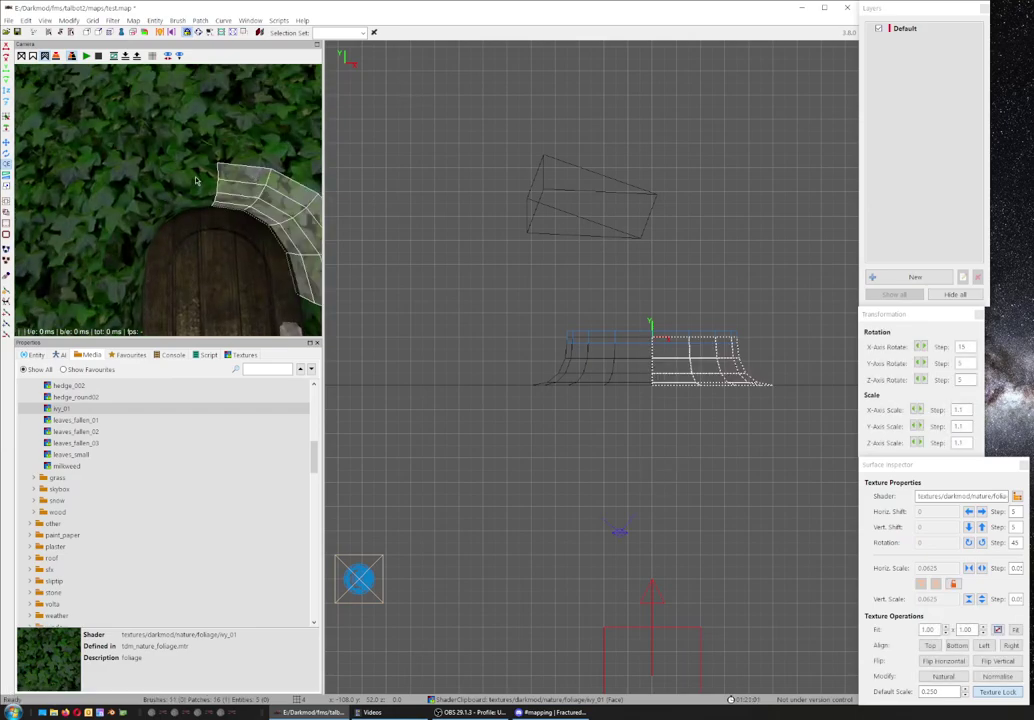
shift+click(160, 146)
shift+click(142, 197)
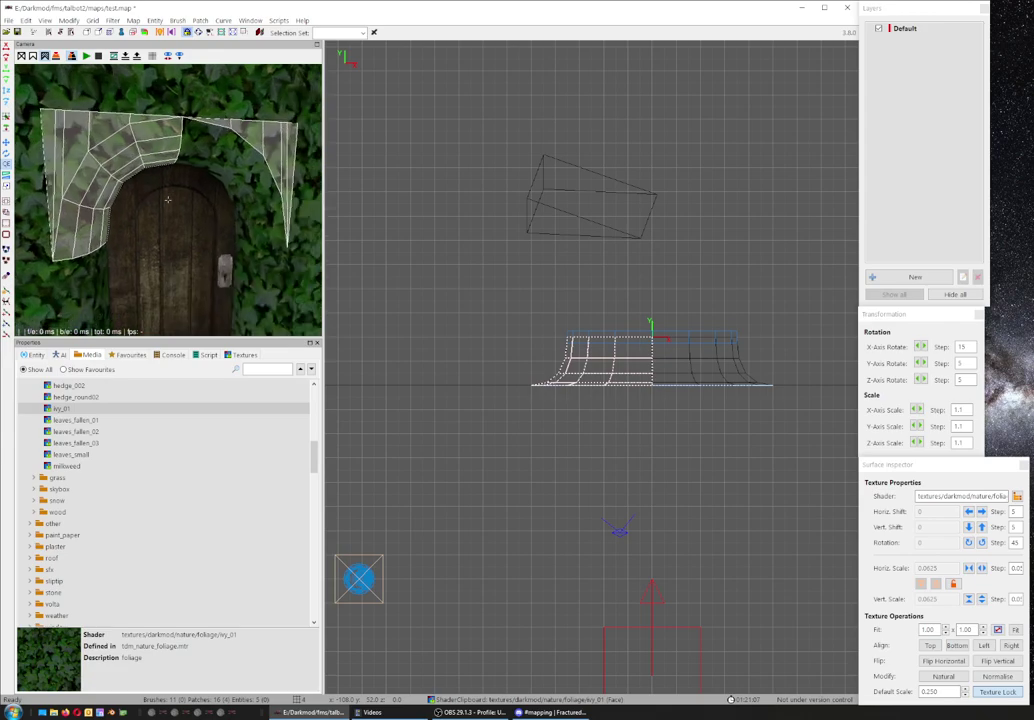
Widen and heighten the 3D camera panel by dragging the splitters.
scroll(200, 250, up, 3)
scroll(250, 258, down, 3)
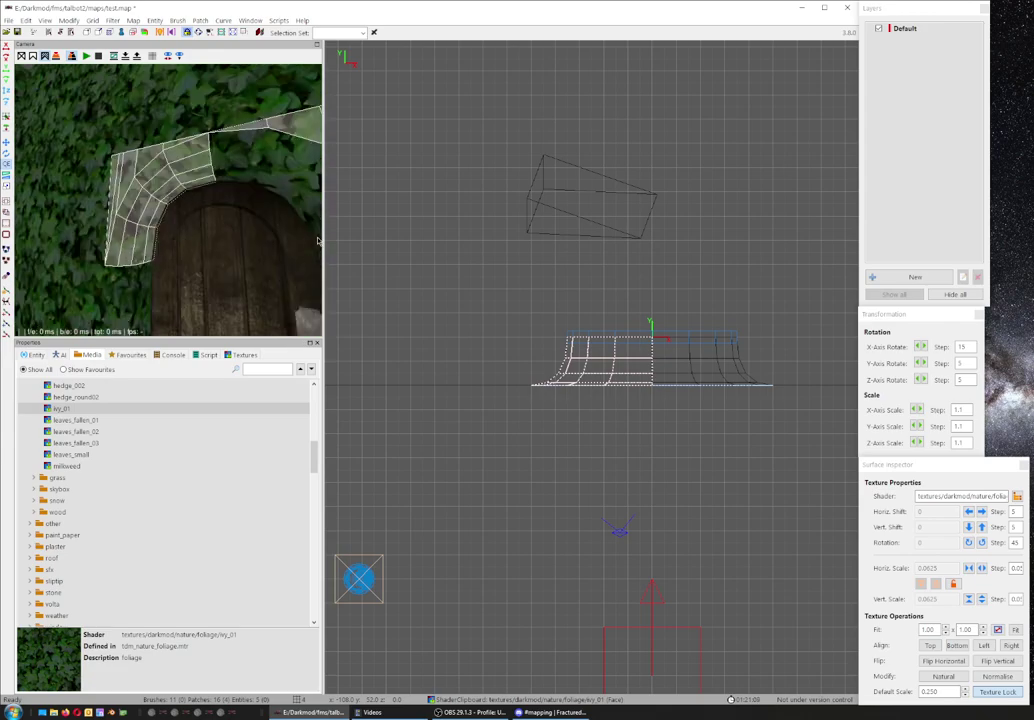
drag(323, 200, 551, 273)
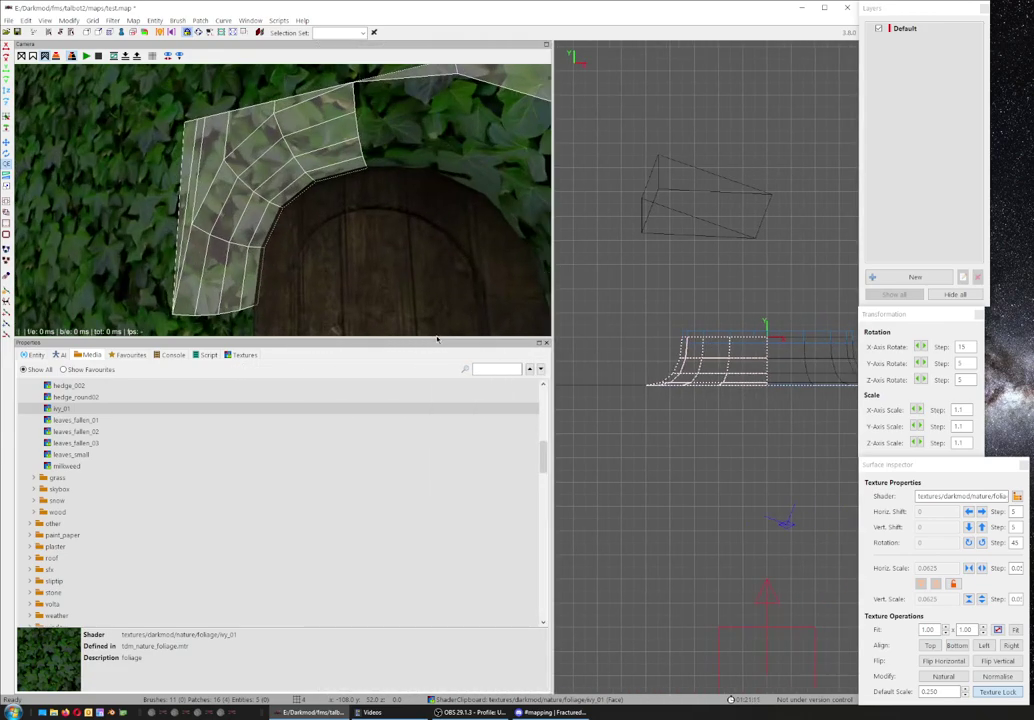
drag(436, 338, 436, 559)
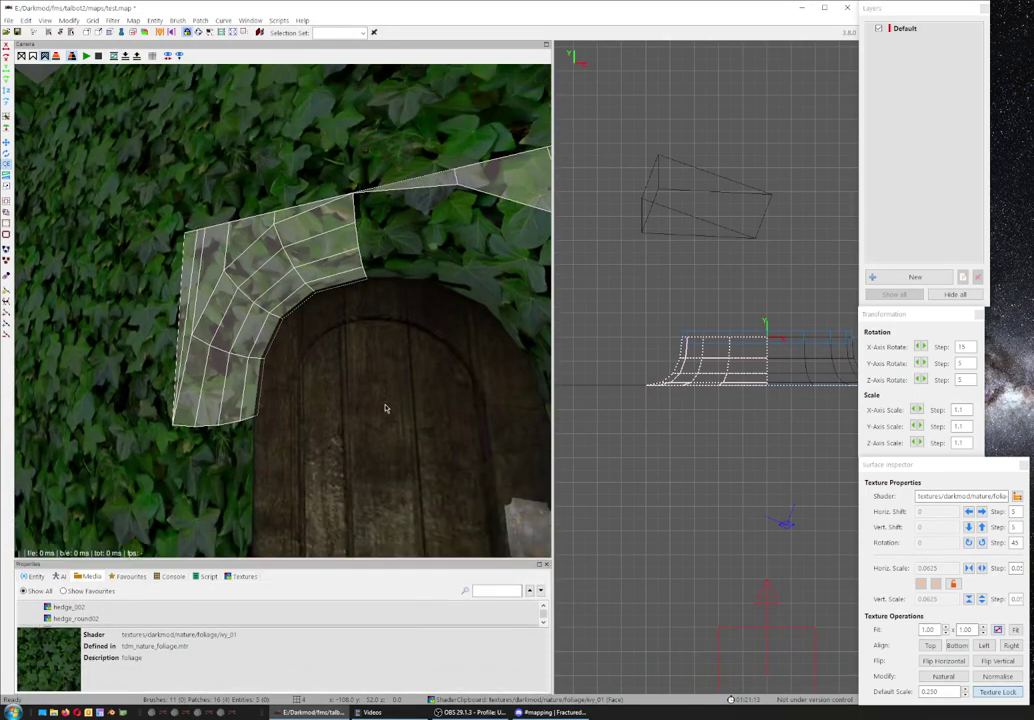
scroll(283, 312, up, 1)
scroll(383, 408, down, 2)
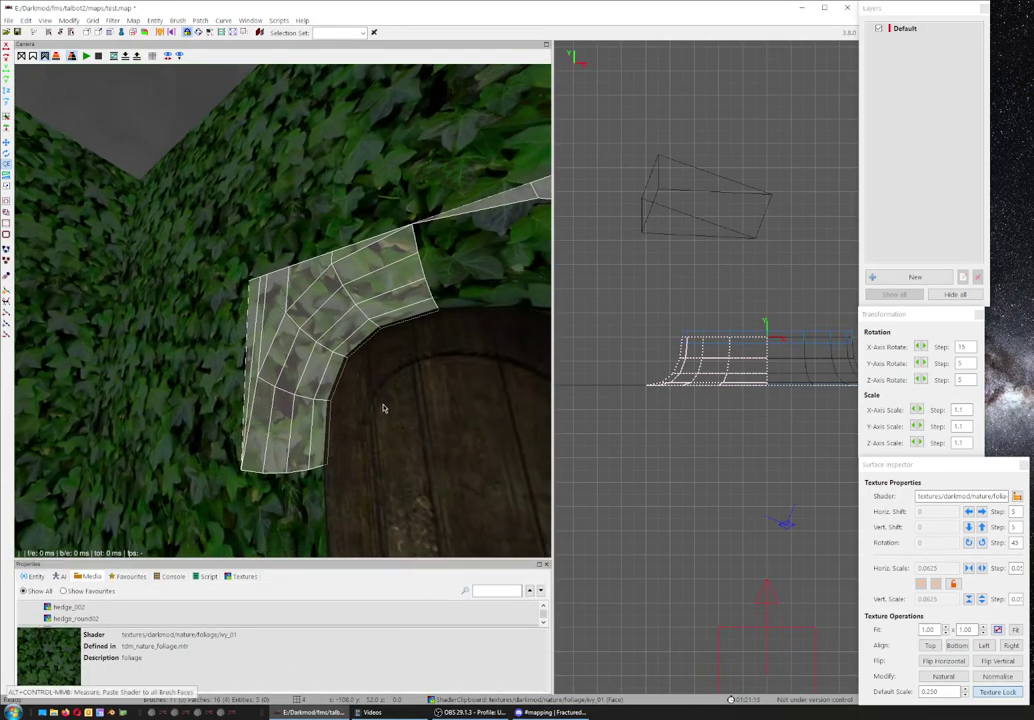
Open the Texture Tool and shift one arch piece's UV island to the right.
key(shift+t)
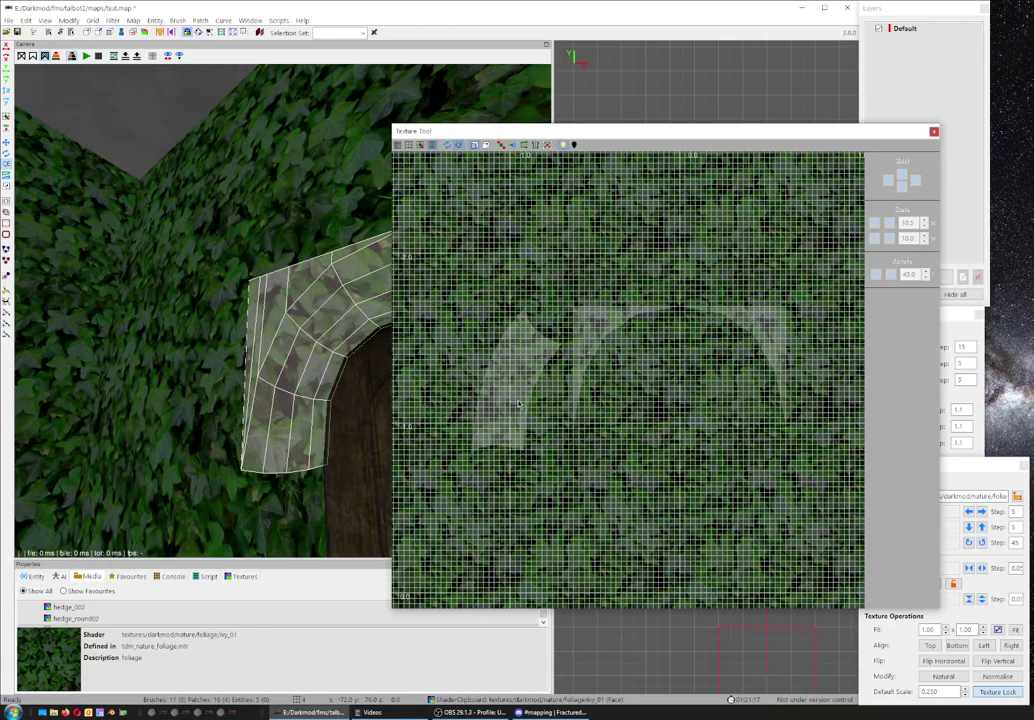
click(518, 378)
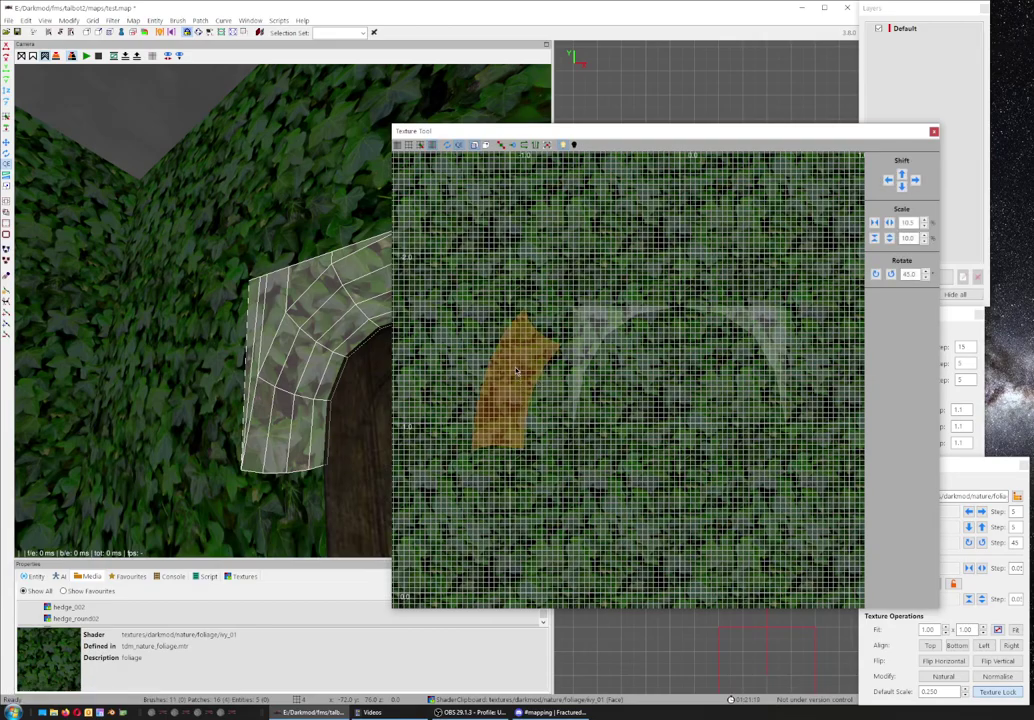
drag(518, 372, 658, 375)
scroll(660, 466, up, 4)
right_drag(505, 418, 625, 422)
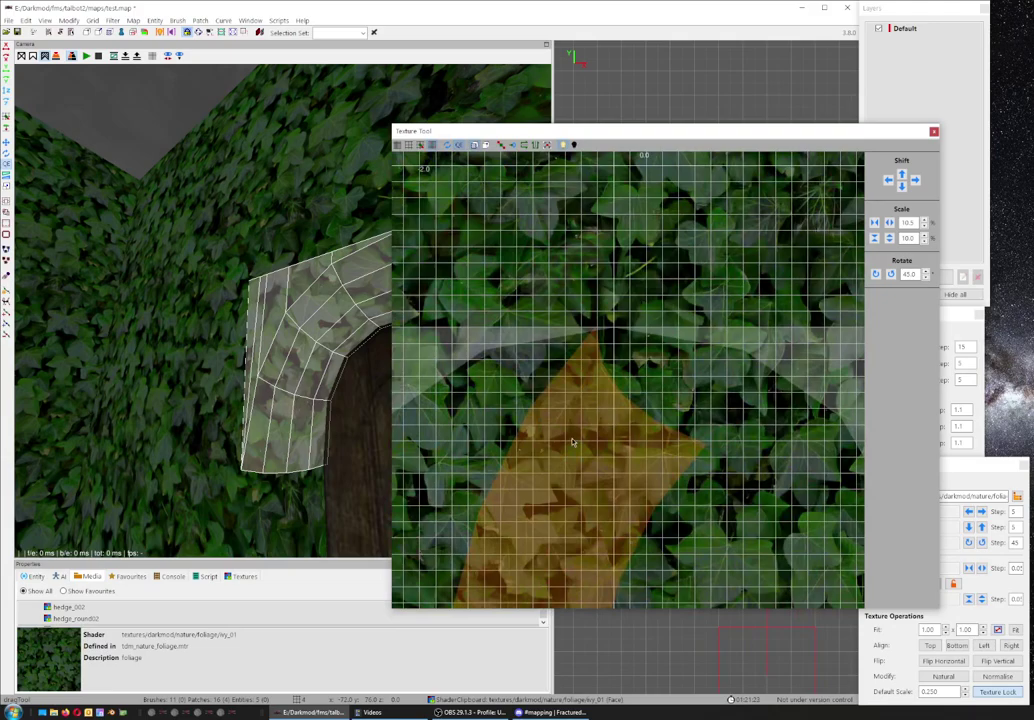
scroll(593, 424, down, 2)
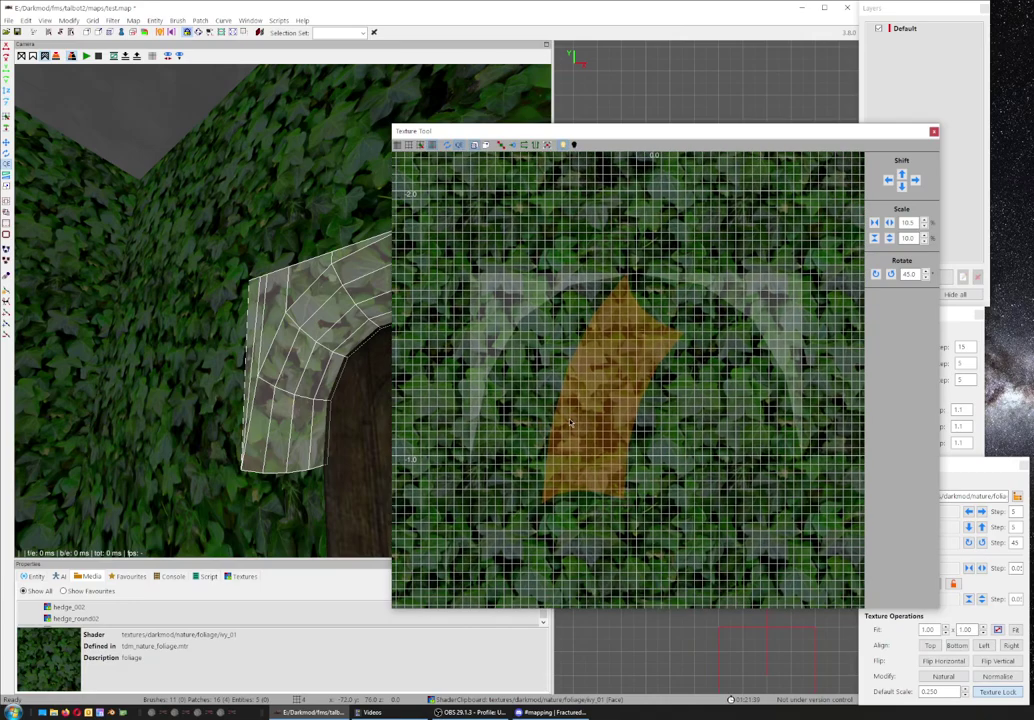
Box-select the arch patch's UV points in the Texture Tool.
key(v)
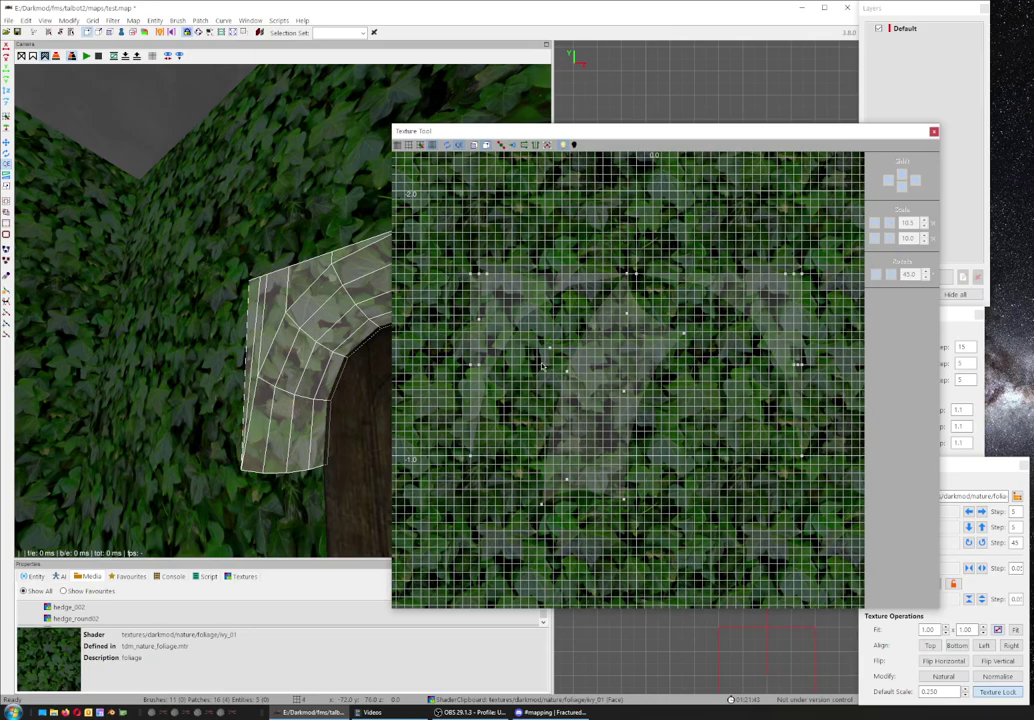
click(539, 349)
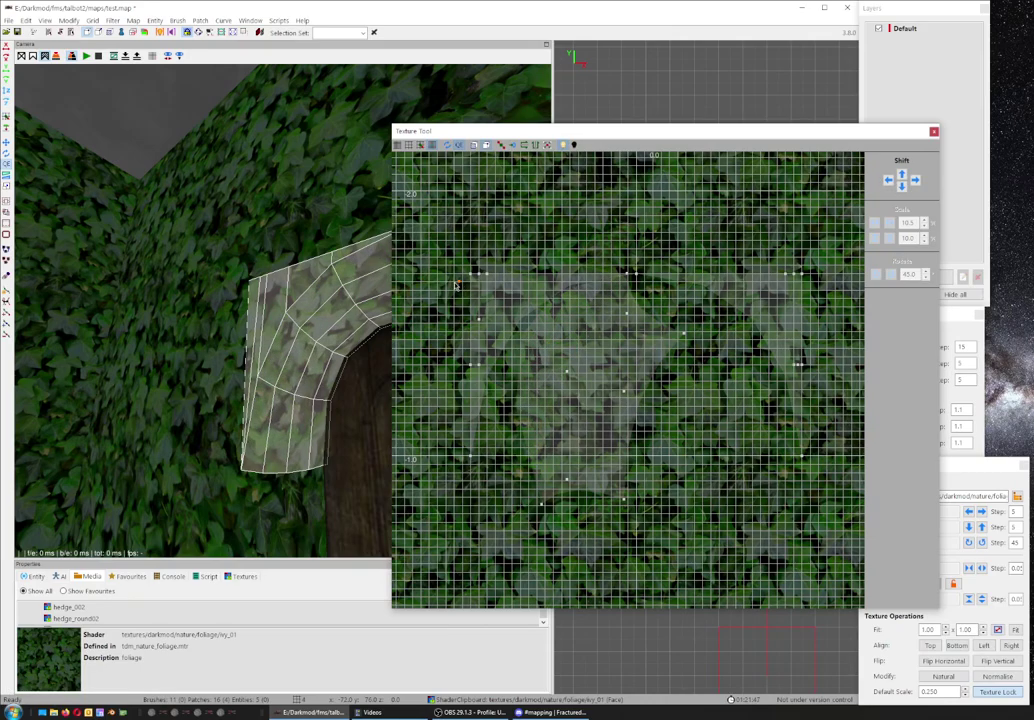
click(516, 477)
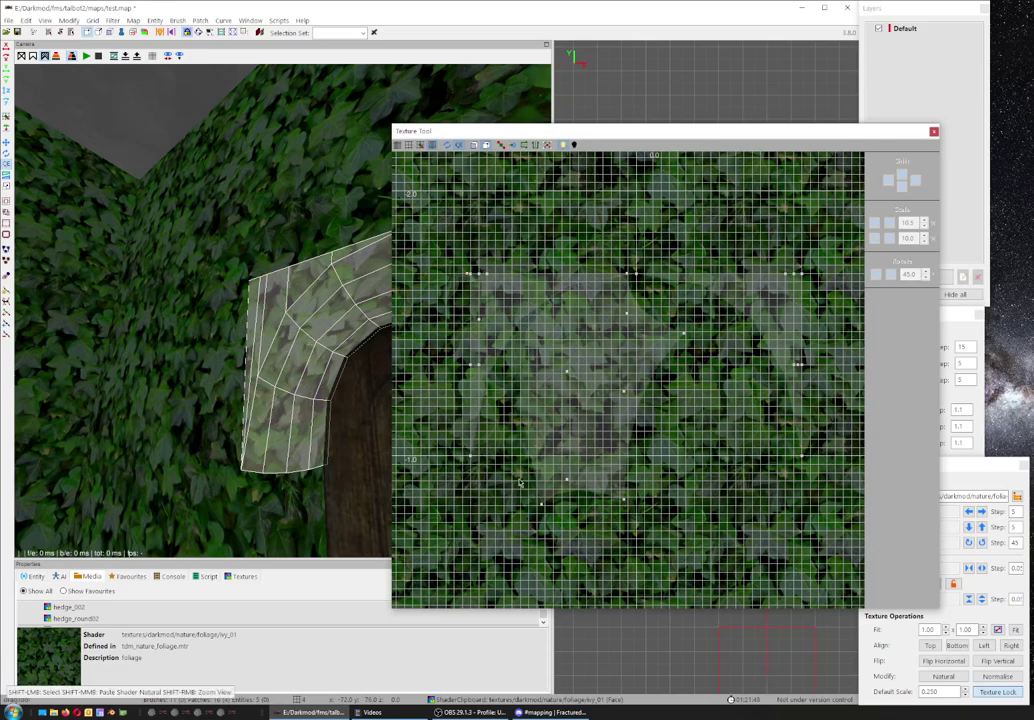
mouse_move(516, 477)
mouse_down()
mouse_move(572, 472)
mouse_move(405, 352)
mouse_up()
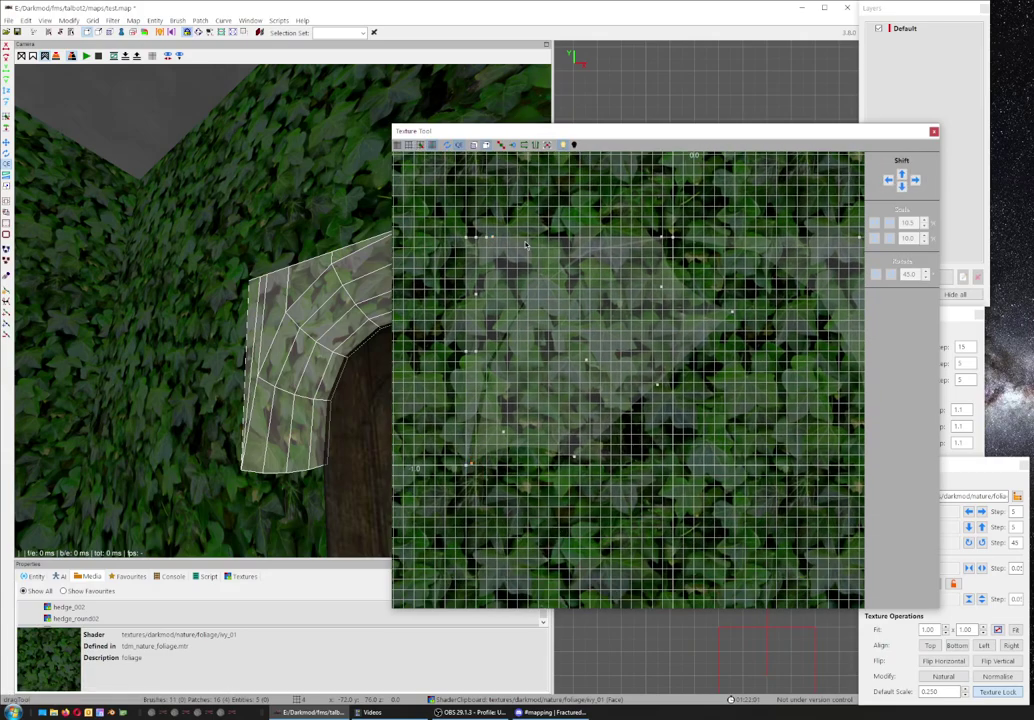
drag(398, 186, 755, 518)
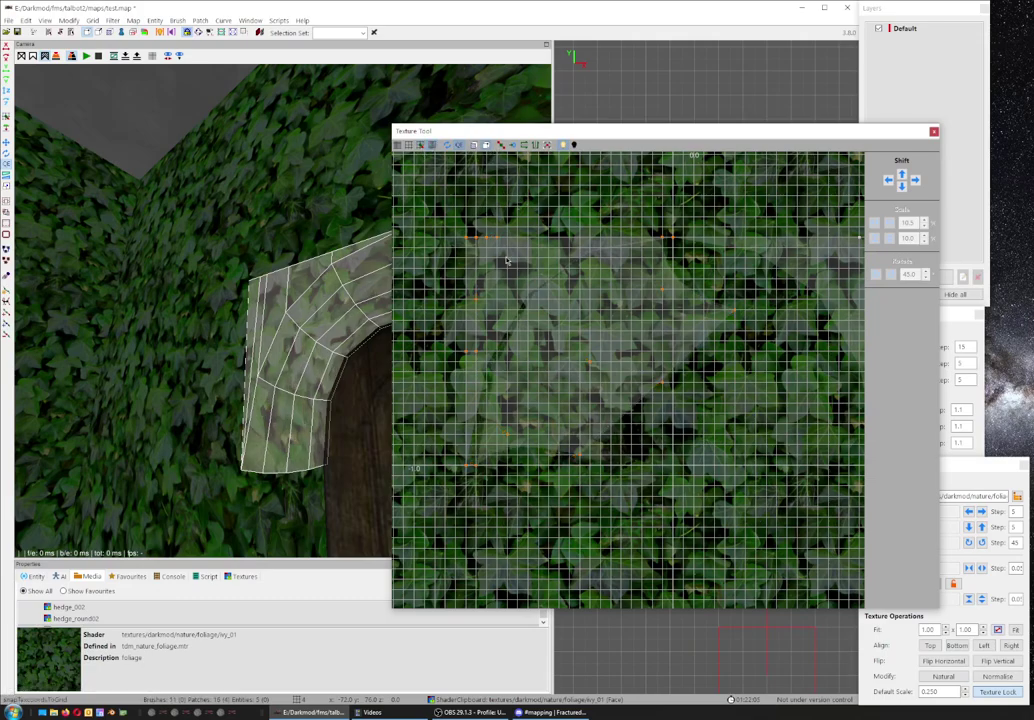
scroll(490, 345, up, 2)
Adjust the selected UV points and pan across the layout to check it.
drag(488, 343, 466, 352)
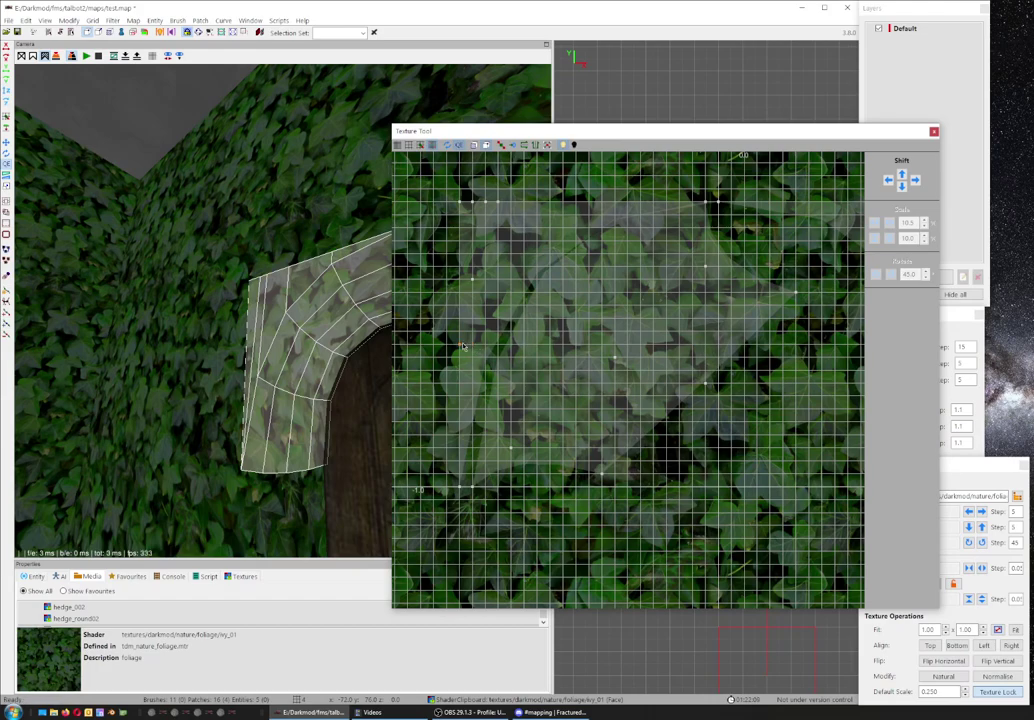
drag(464, 477, 472, 491)
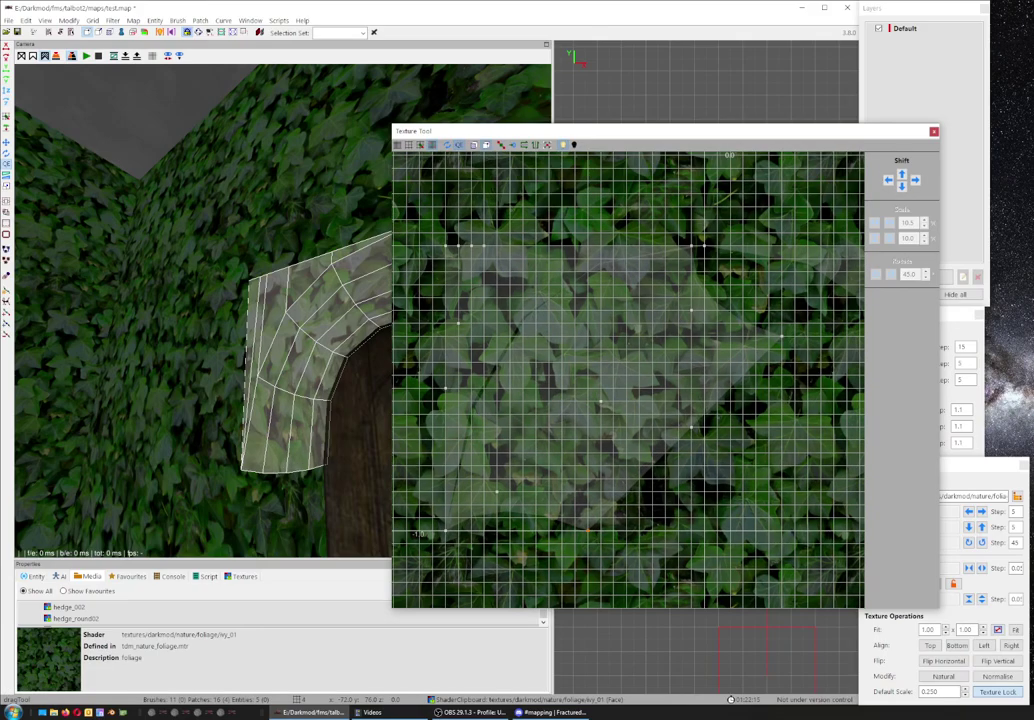
right_drag(680, 362, 662, 391)
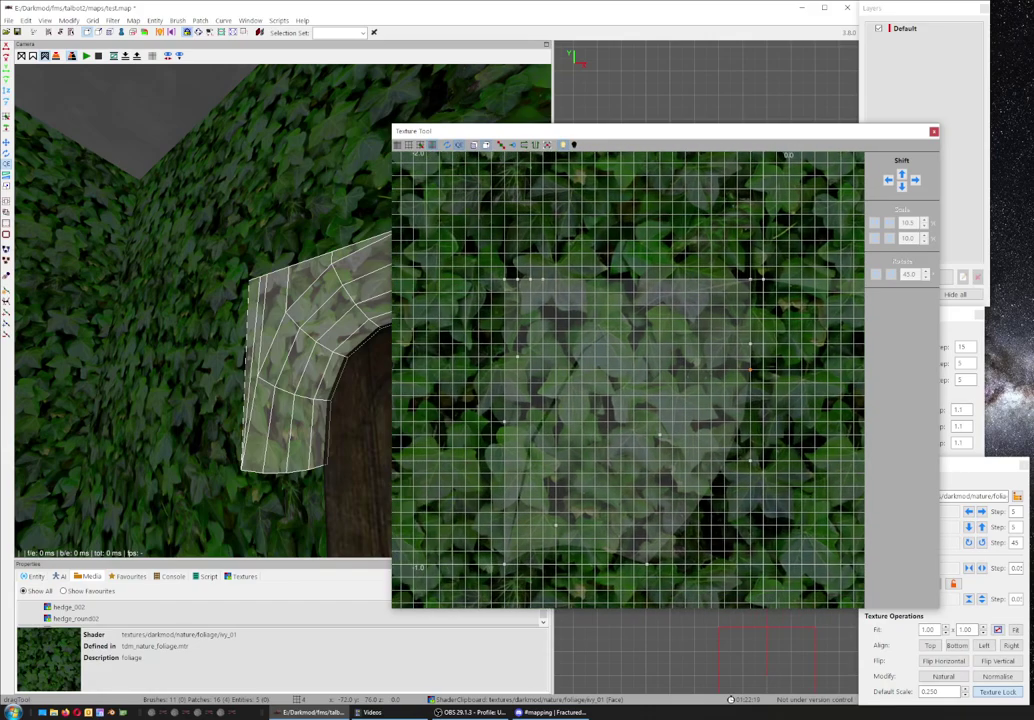
right_drag(540, 316, 660, 306)
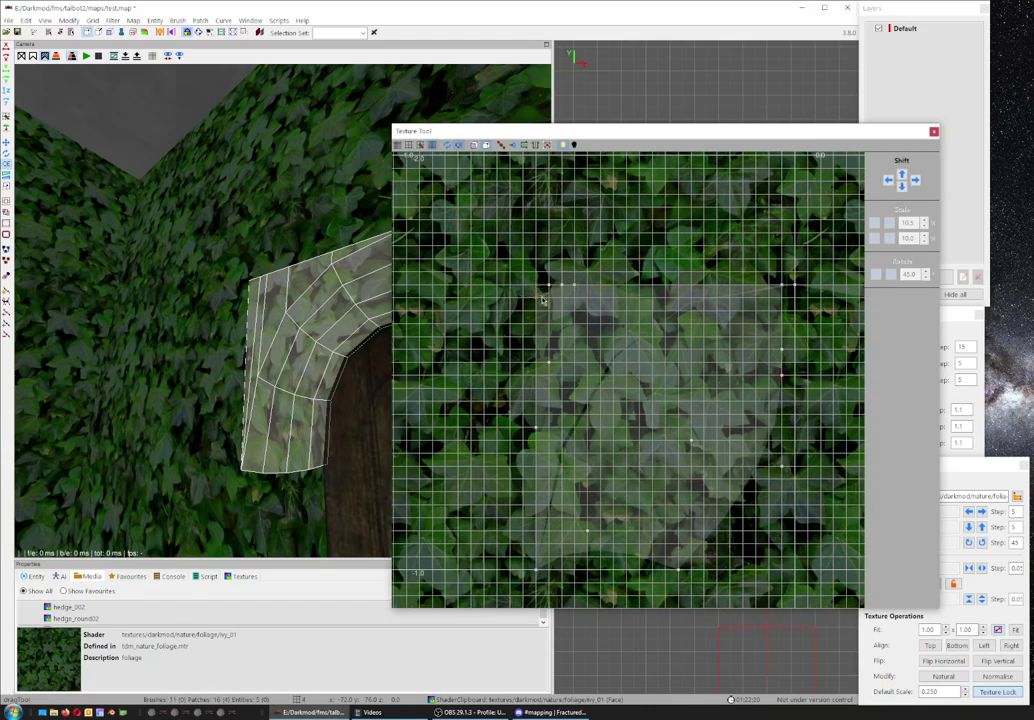
key(shift)
right_drag(555, 381, 565, 404)
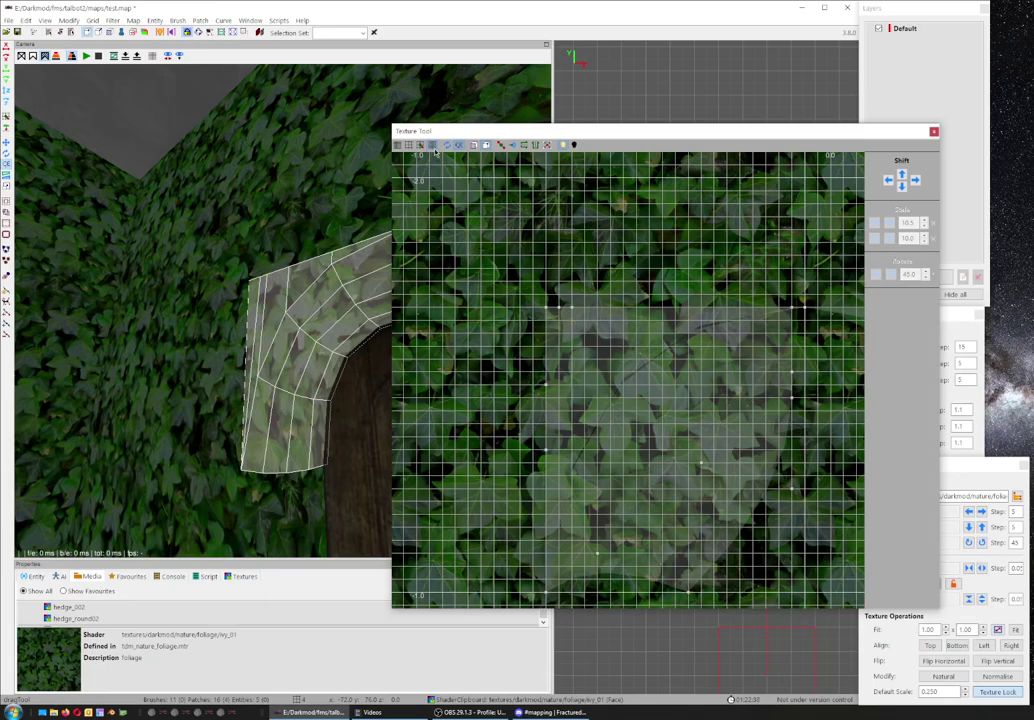
Zoom the Texture Tool, toggle the grid display, and reselect the patch's texture points.
scroll(603, 381, up, 3)
scroll(603, 381, up, 2)
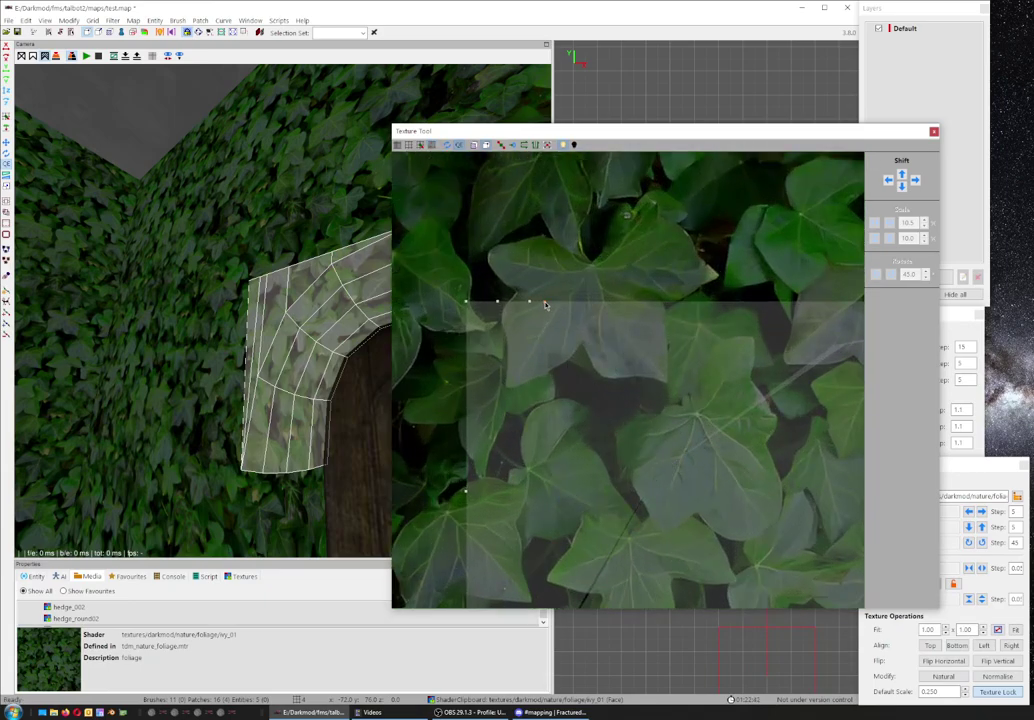
scroll(547, 318, down, 2)
scroll(641, 396, down, 1)
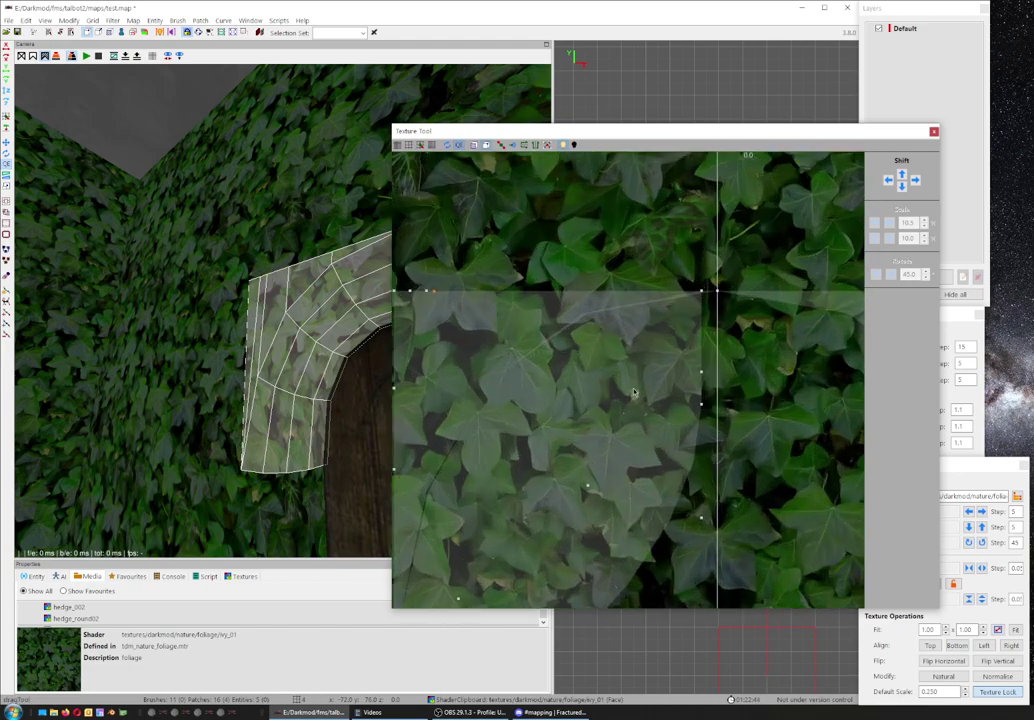
click(737, 312)
click(595, 252)
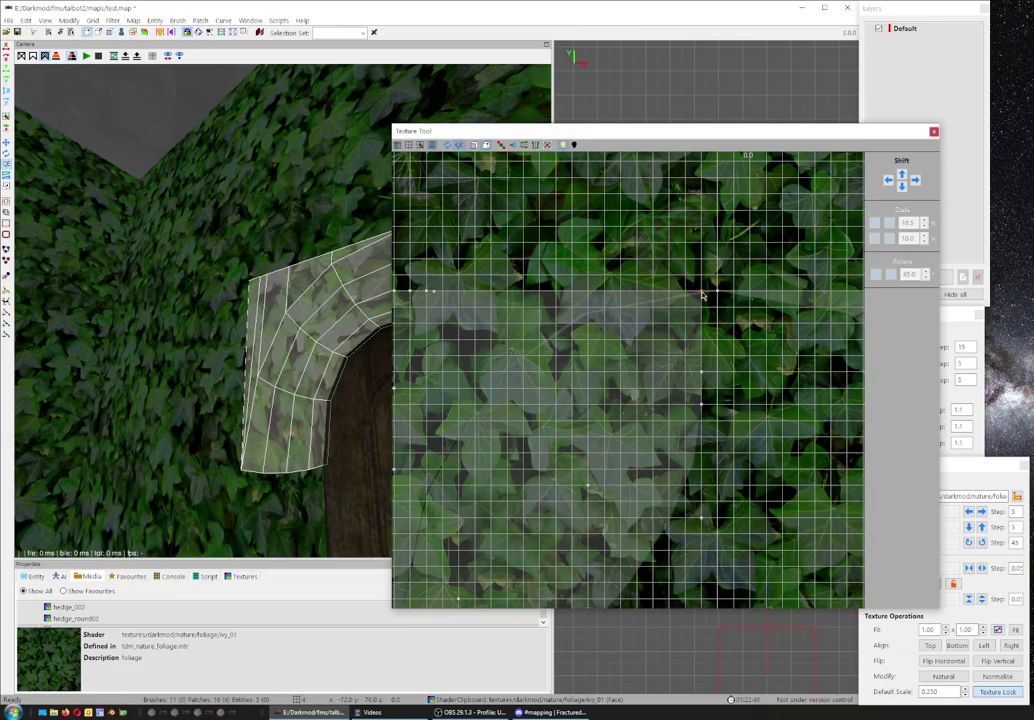
drag(716, 296, 577, 288)
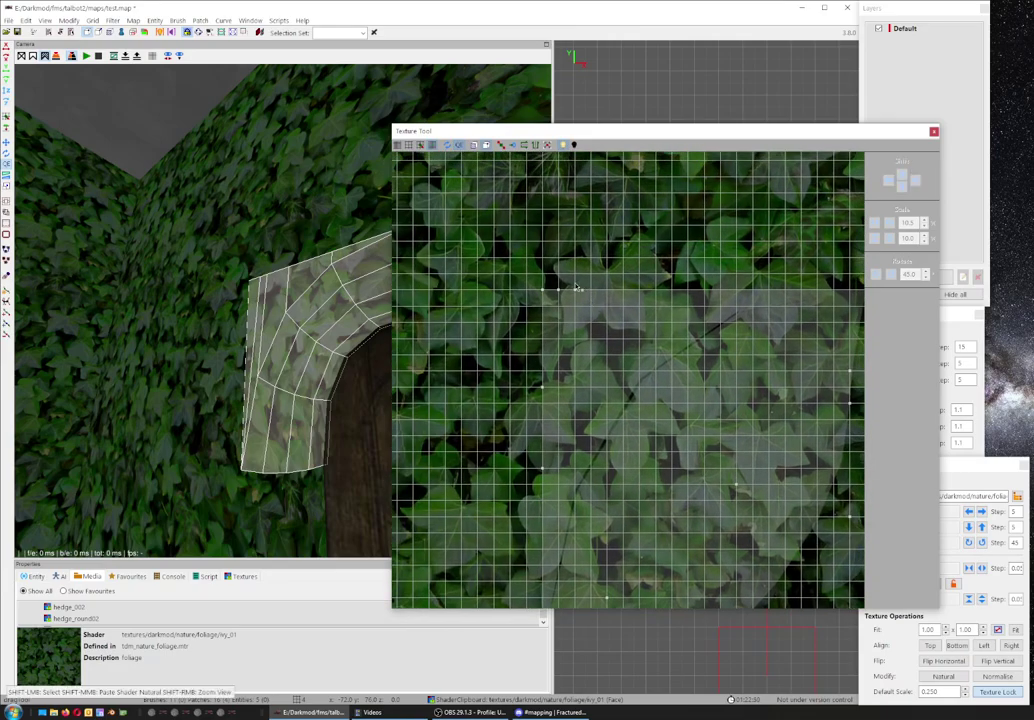
click(583, 292)
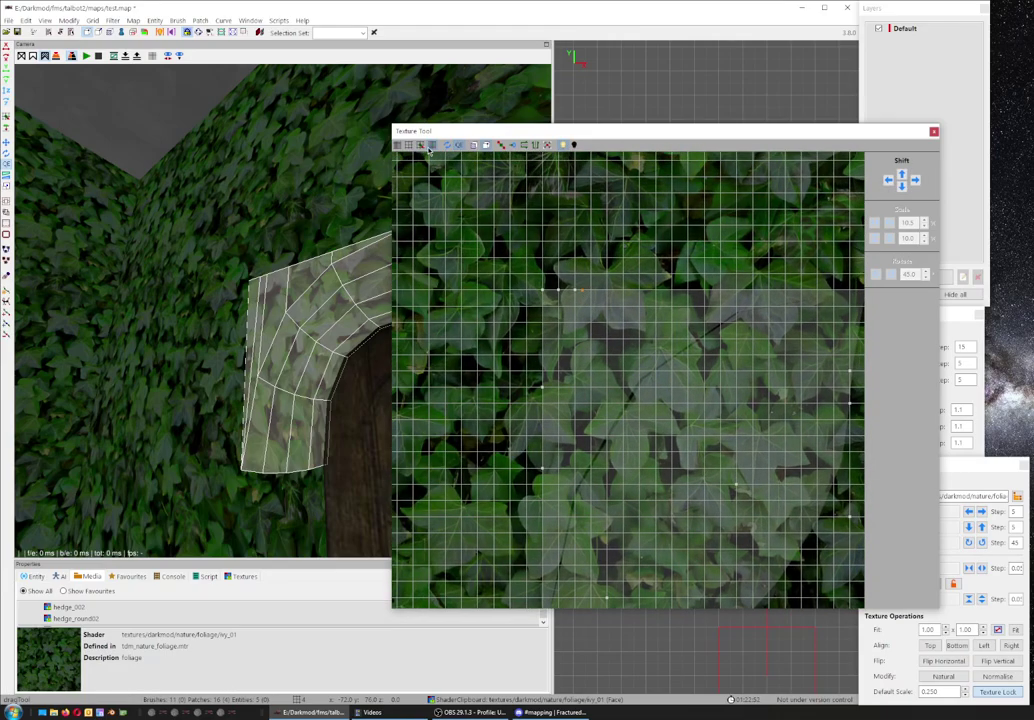
scroll(554, 217, up, 2)
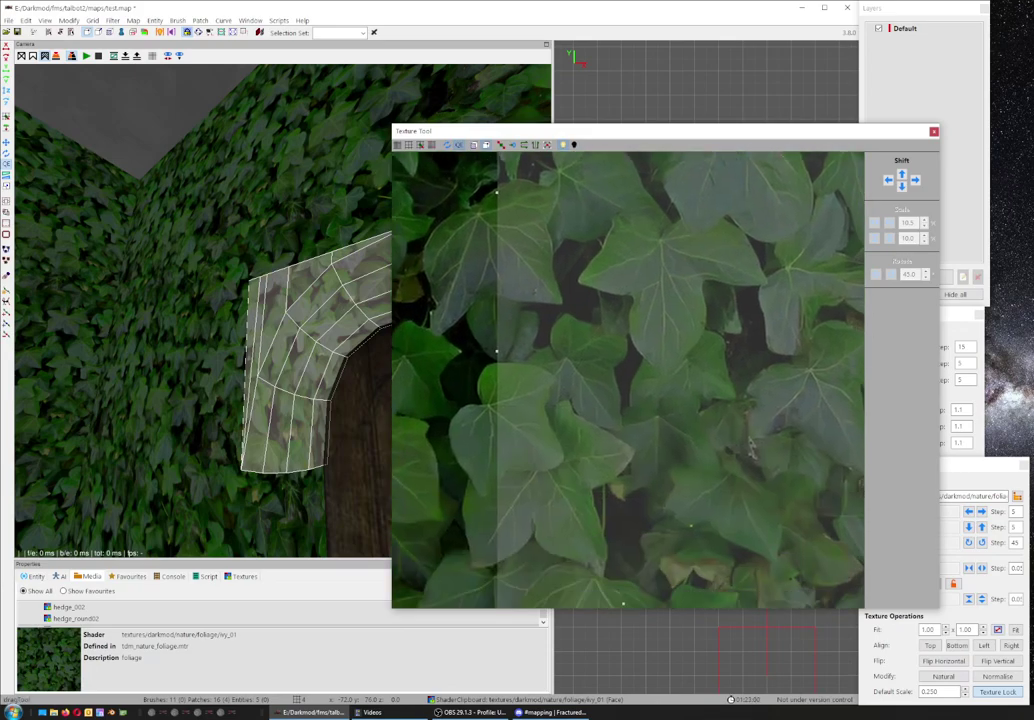
scroll(640, 260, up, 2)
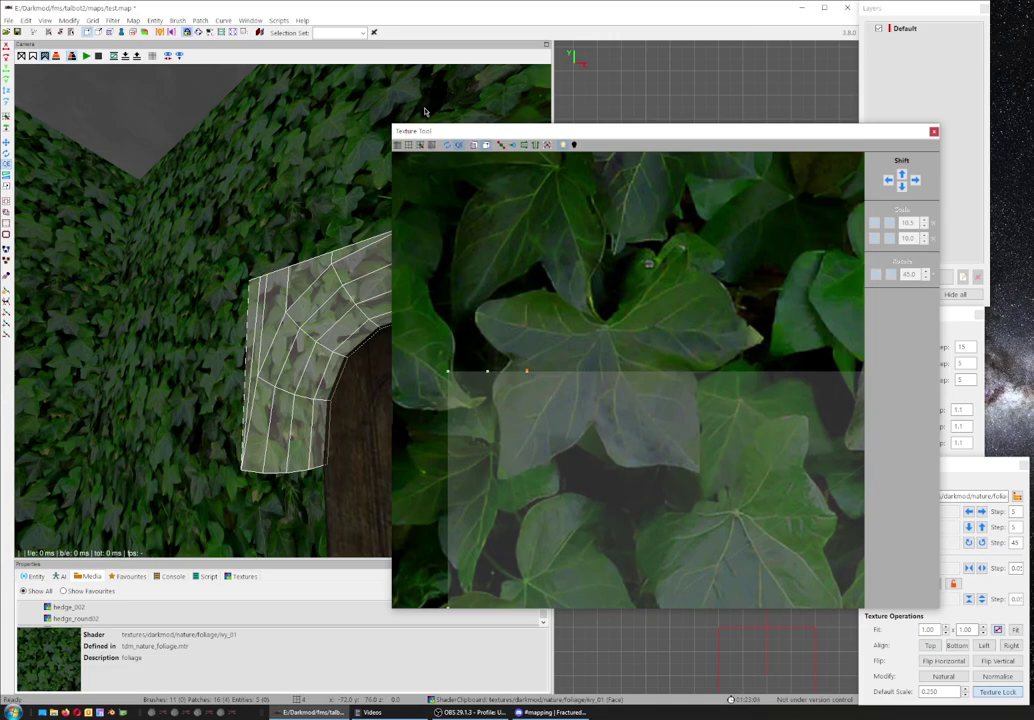
Snap the left patch's box-selected UV vertices to the grid with Ctrl+G.
click(433, 146)
scroll(596, 413, down, 2)
scroll(600, 420, down, 2)
drag(483, 296, 578, 402)
scroll(617, 437, up, 2)
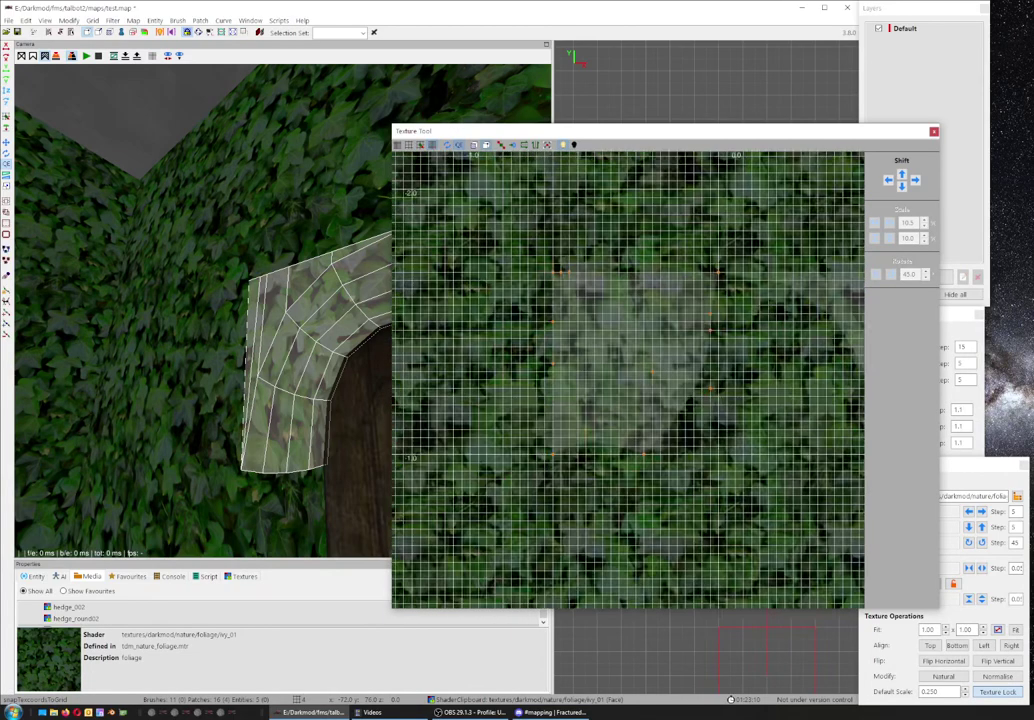
scroll(617, 437, up, 2)
key(ctrl+g)
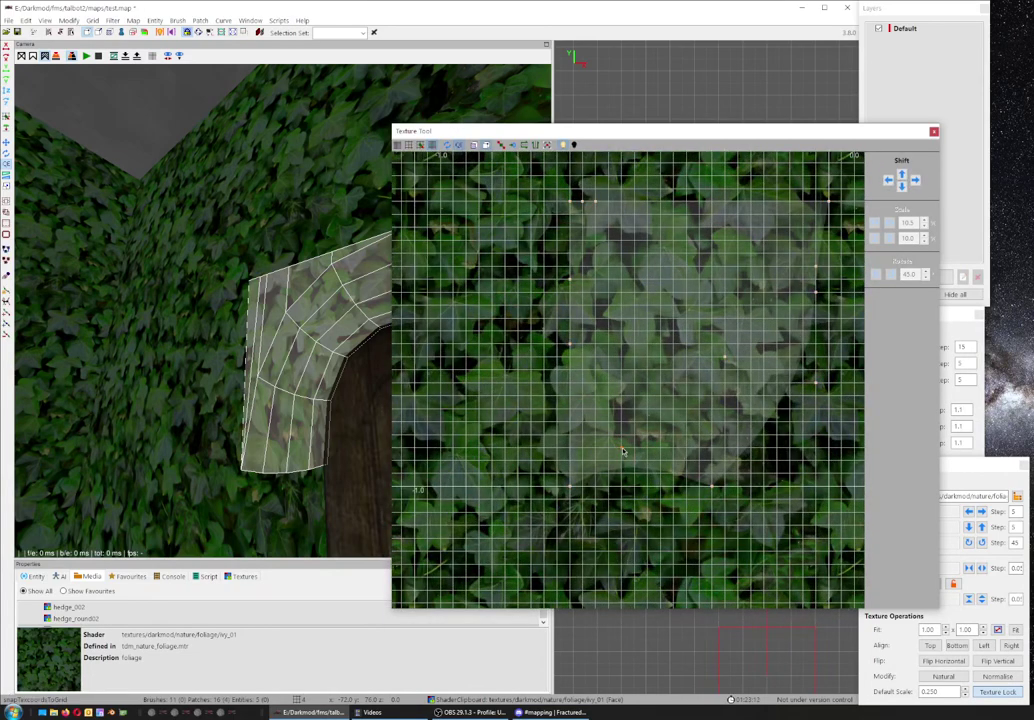
right_drag(622, 451, 490, 570)
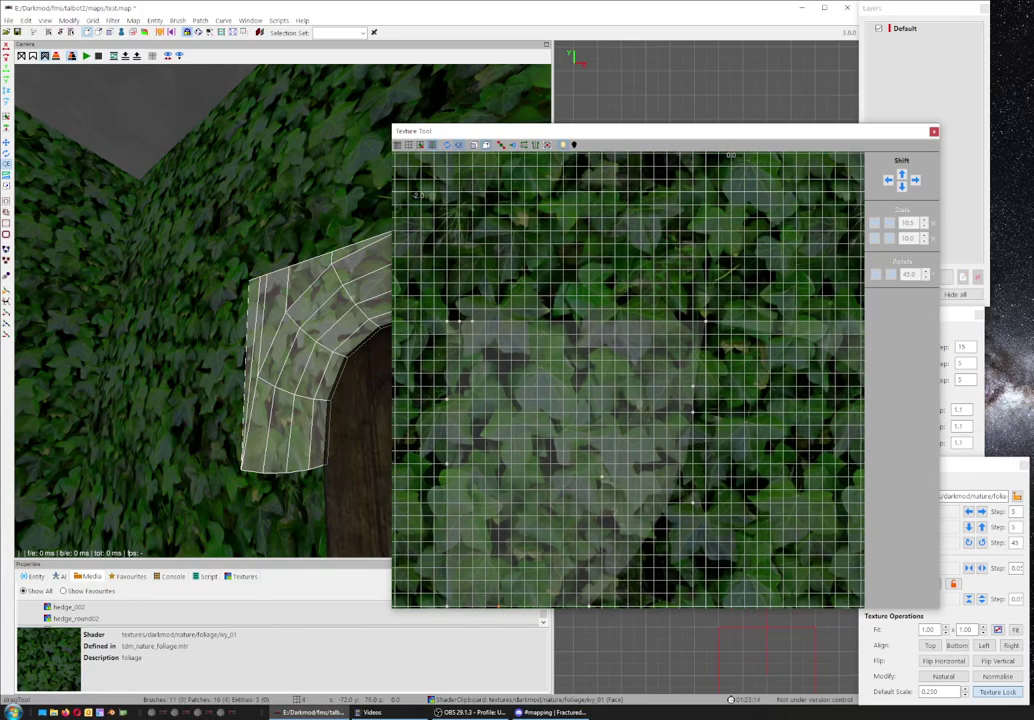
right_drag(349, 364, 280, 350)
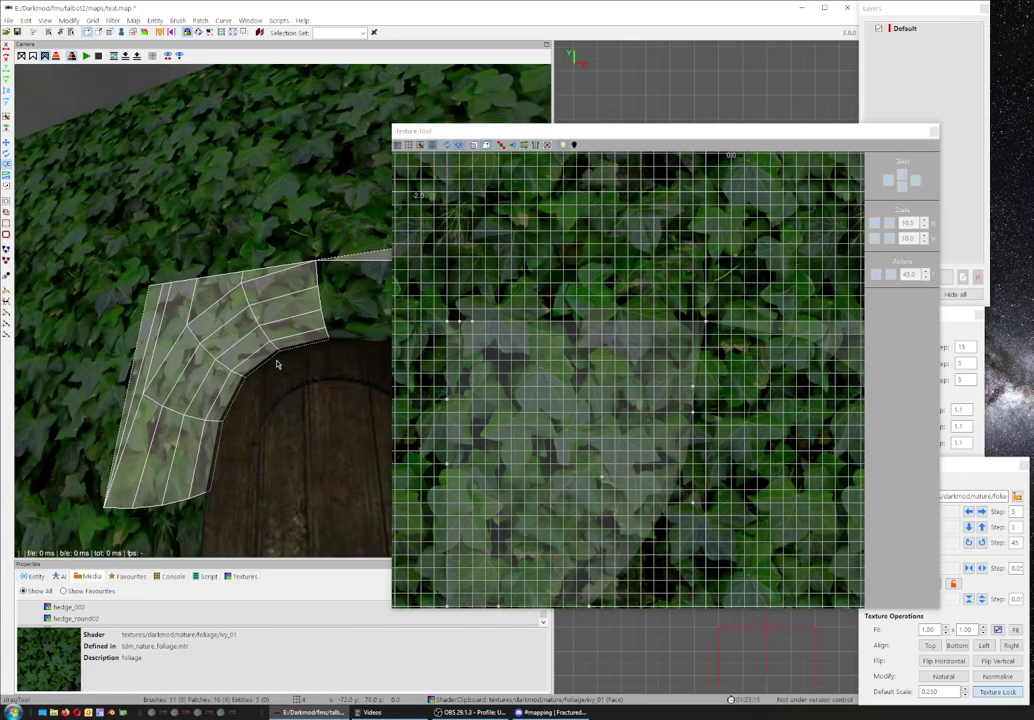
Deselect the arch patch and orbit the camera back to the hedge corner and door.
key(Escape)
scroll(282, 312, up, 3)
right_drag(282, 312, 270, 358)
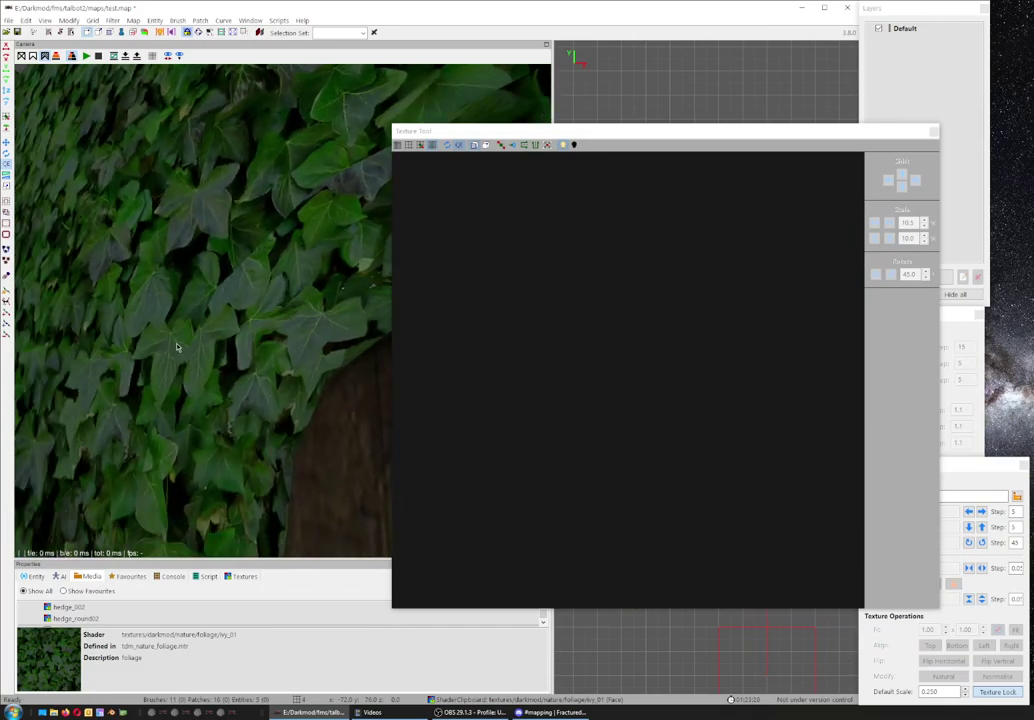
scroll(221, 347, down, 3)
scroll(240, 355, up, 2)
scroll(260, 362, up, 2)
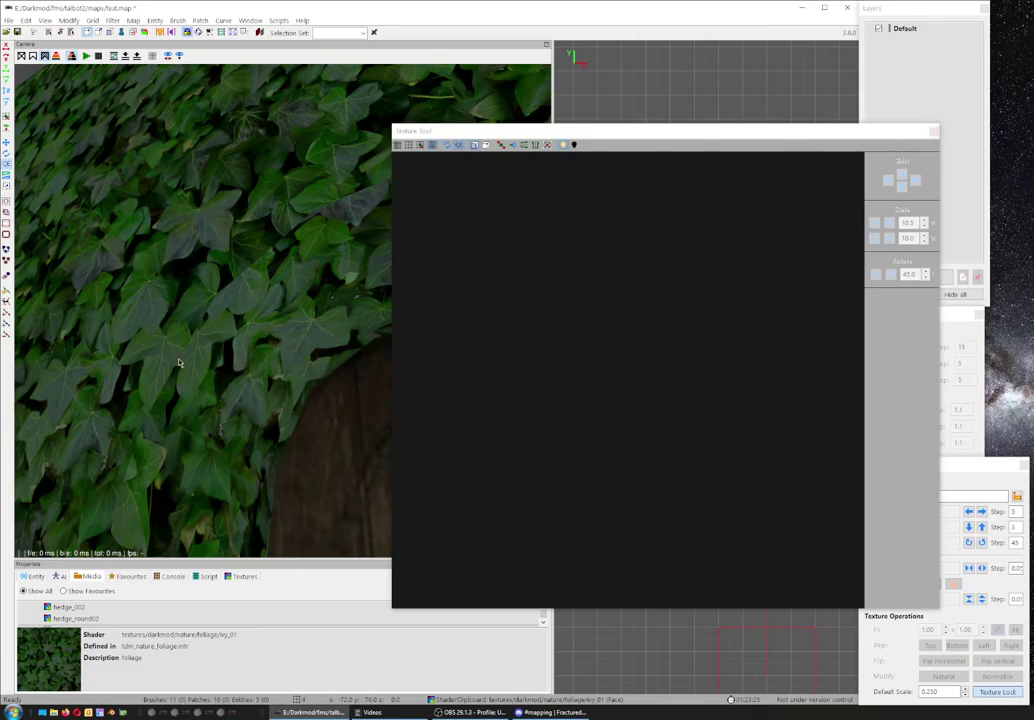
scroll(180, 363, down, 3)
scroll(180, 363, up, 3)
right_drag(180, 363, 282, 311)
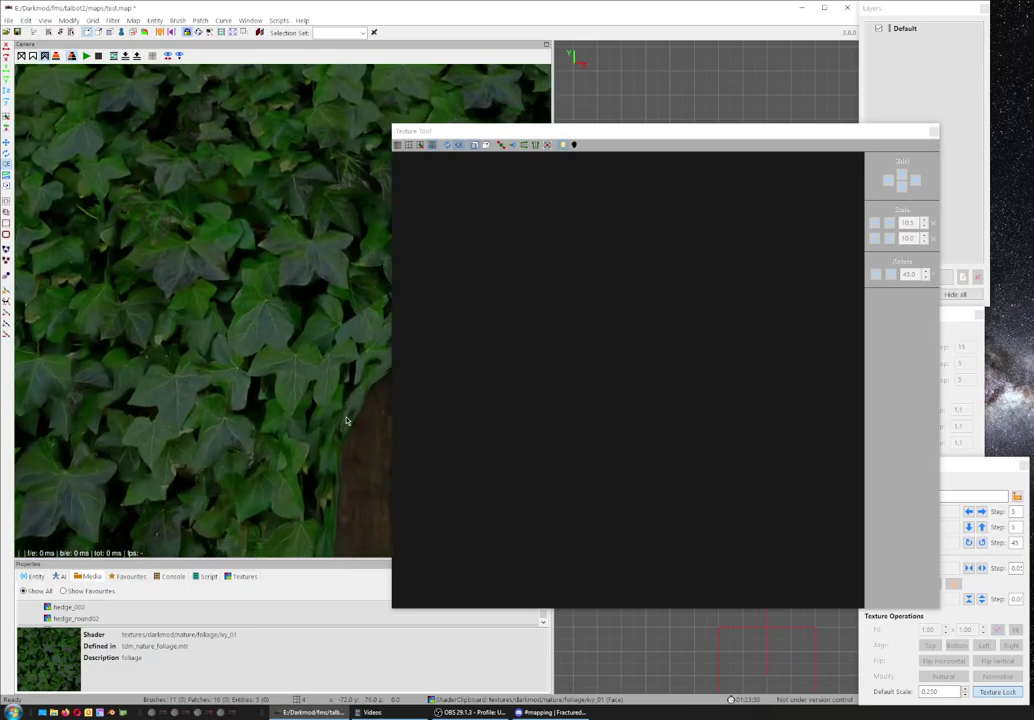
scroll(200, 362, down, 3)
right_drag(200, 362, 366, 427)
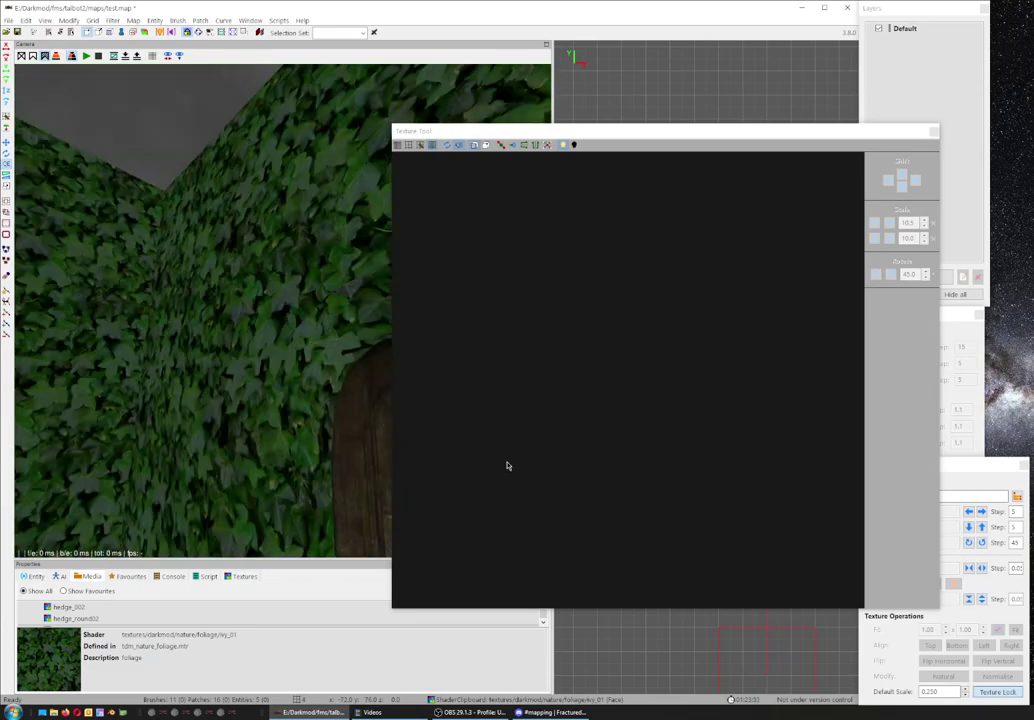
Close the texture editor, fly the camera to the door, and select the ivy arch patch.
click(931, 131)
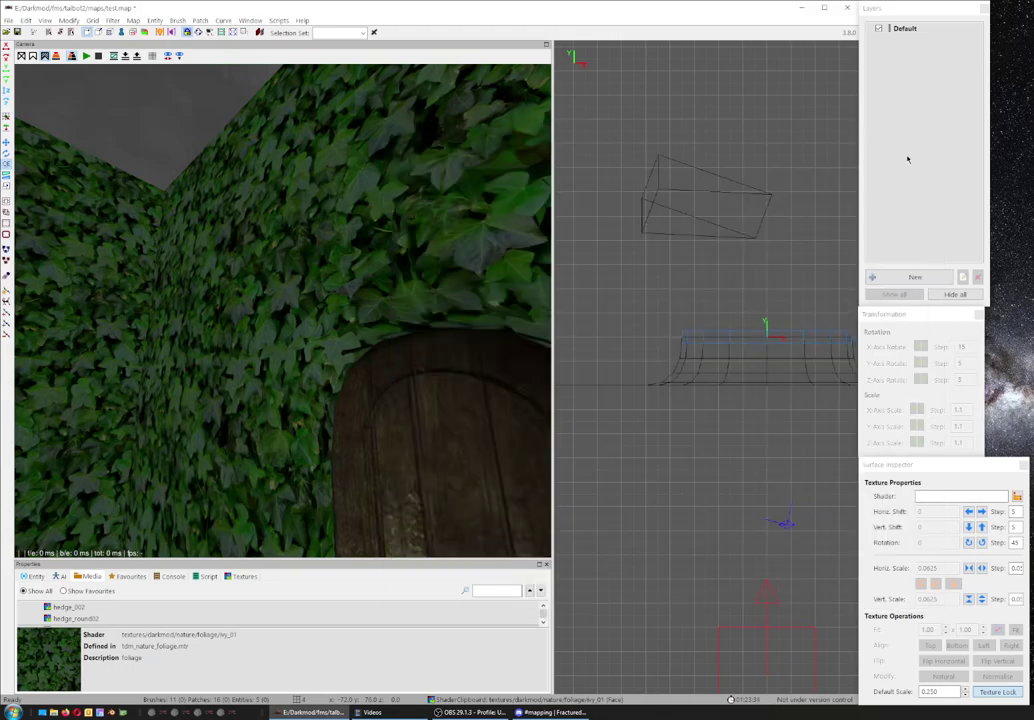
right_click(379, 273)
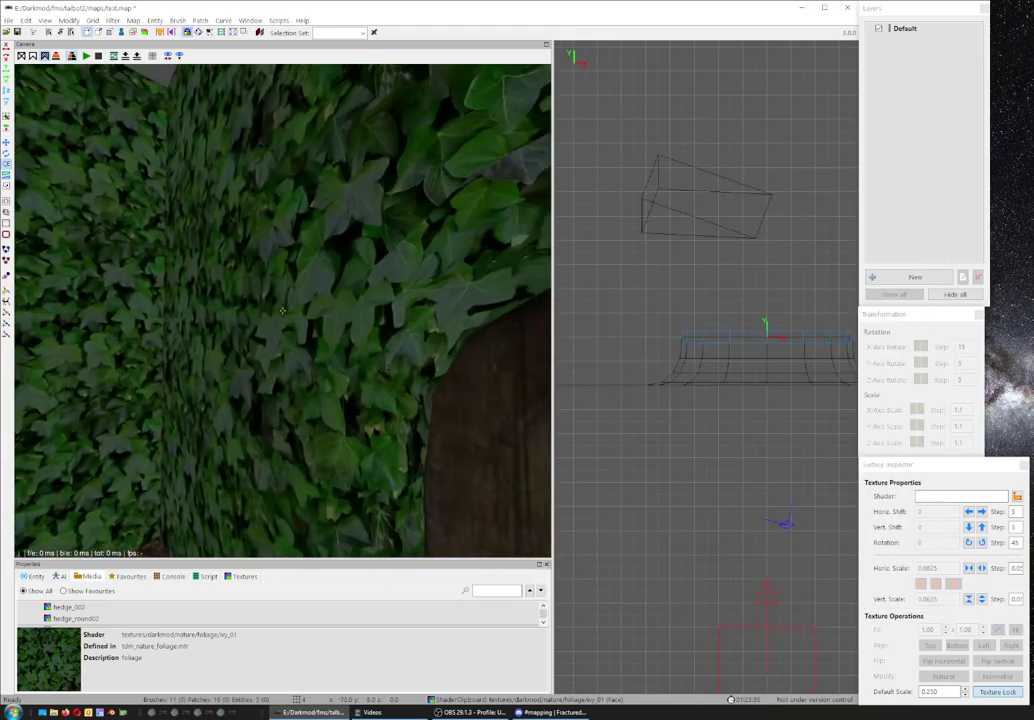
right_click(407, 311)
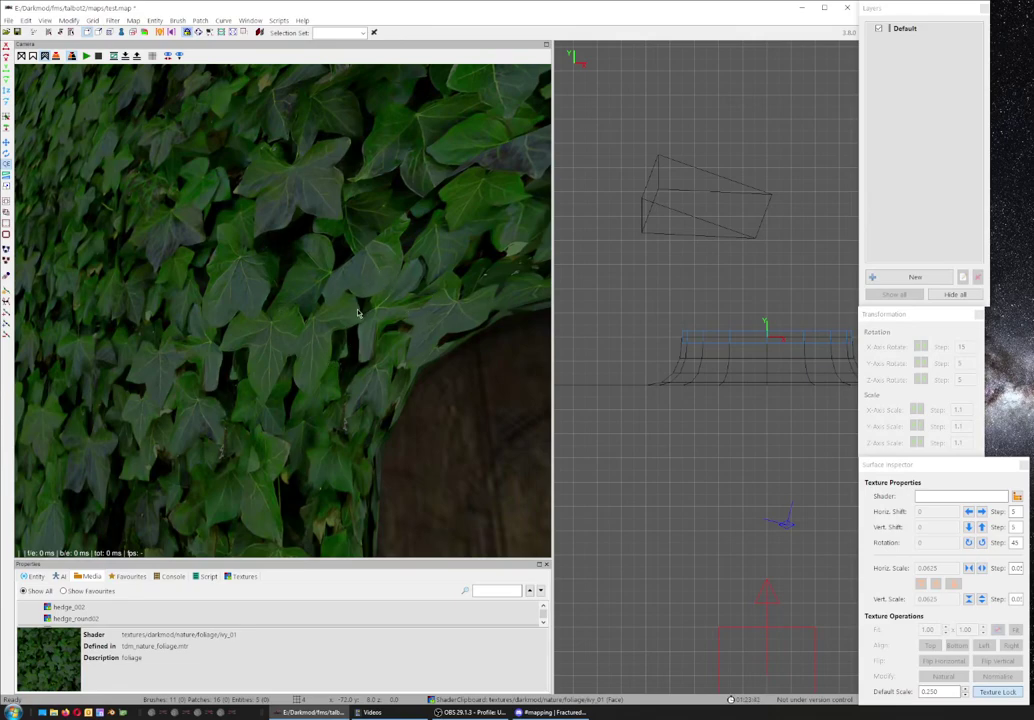
scroll(397, 160, down, 2)
scroll(400, 200, down, 2)
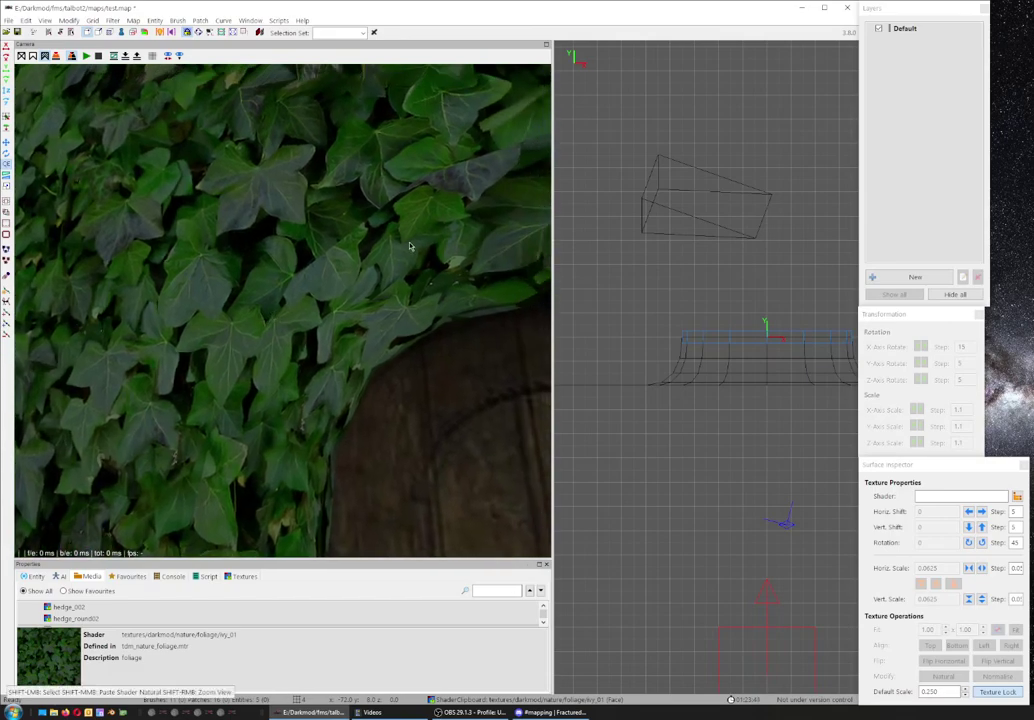
shift+click(400, 265)
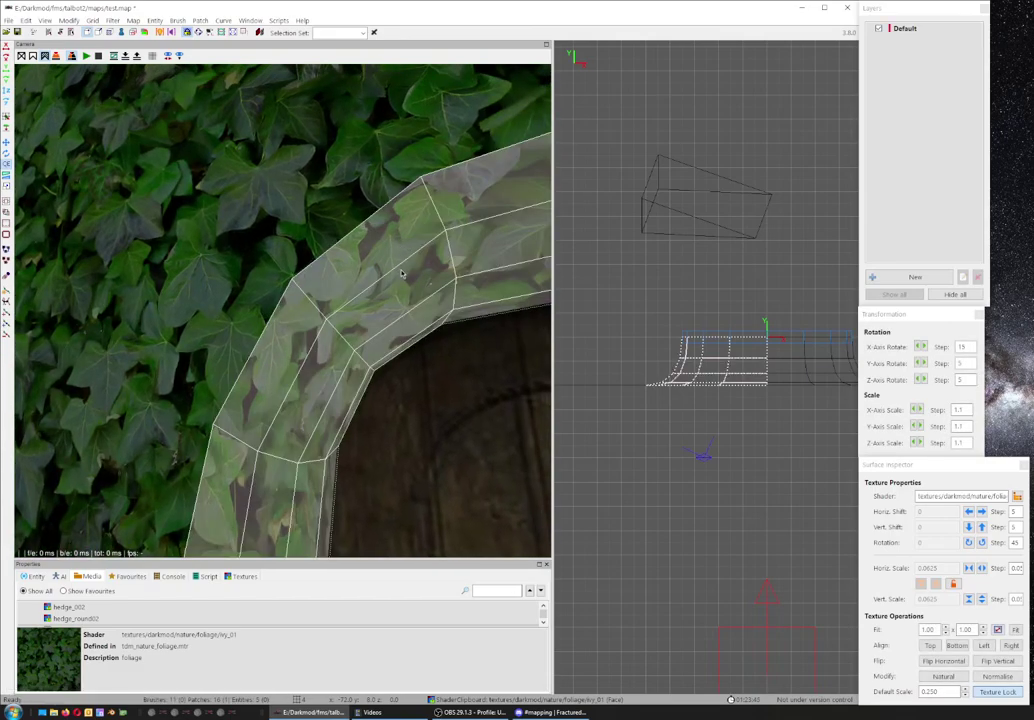
key(alt+t)
scroll(624, 380, down, 3)
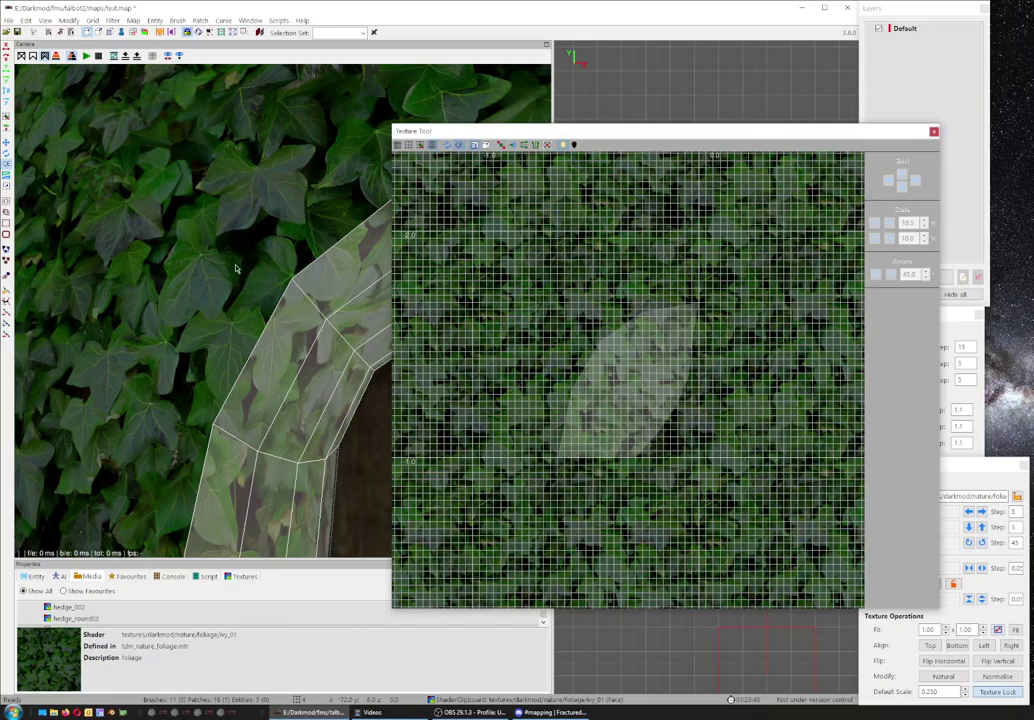
shift+click(278, 262)
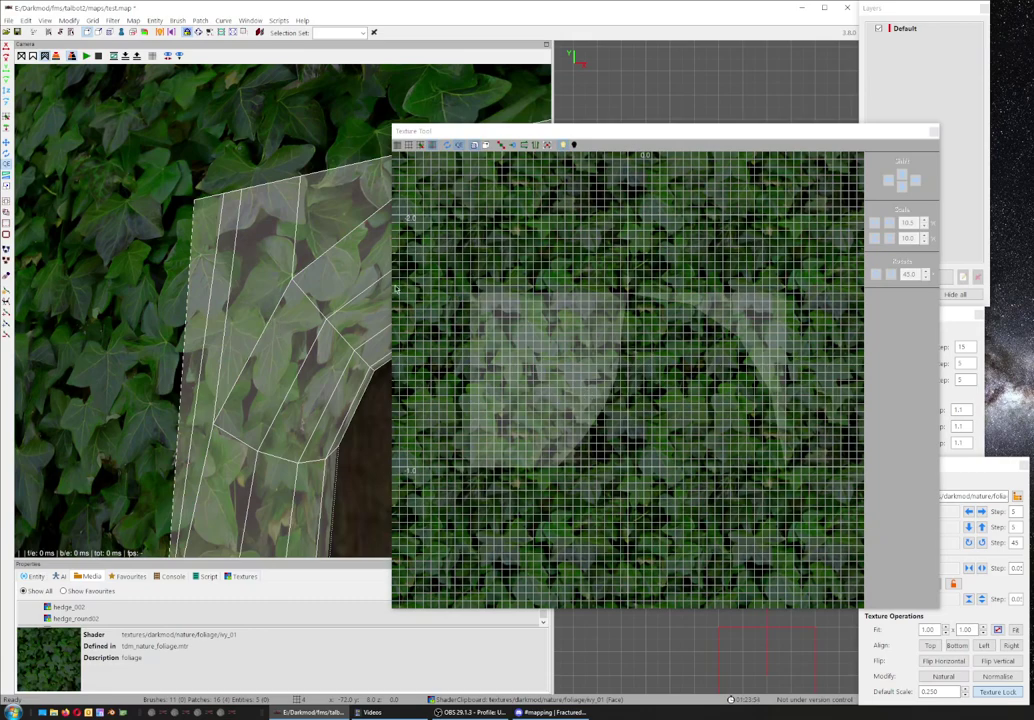
shift+click(348, 365)
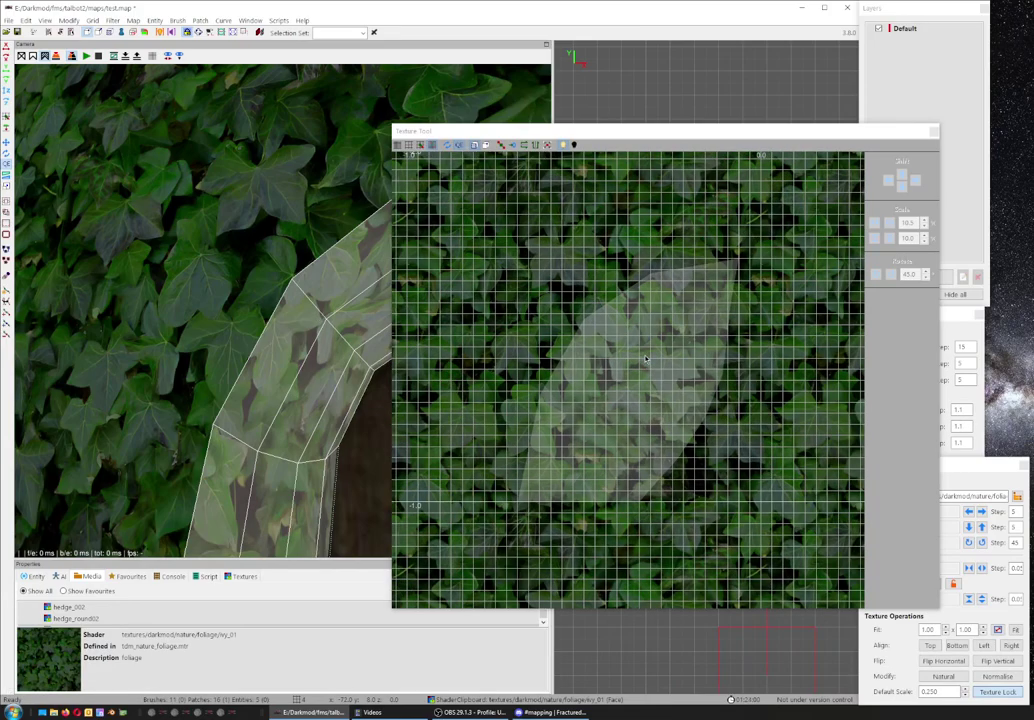
Flip the arch patch's ivy texture horizontally and shift its UV shape slightly.
click(932, 131)
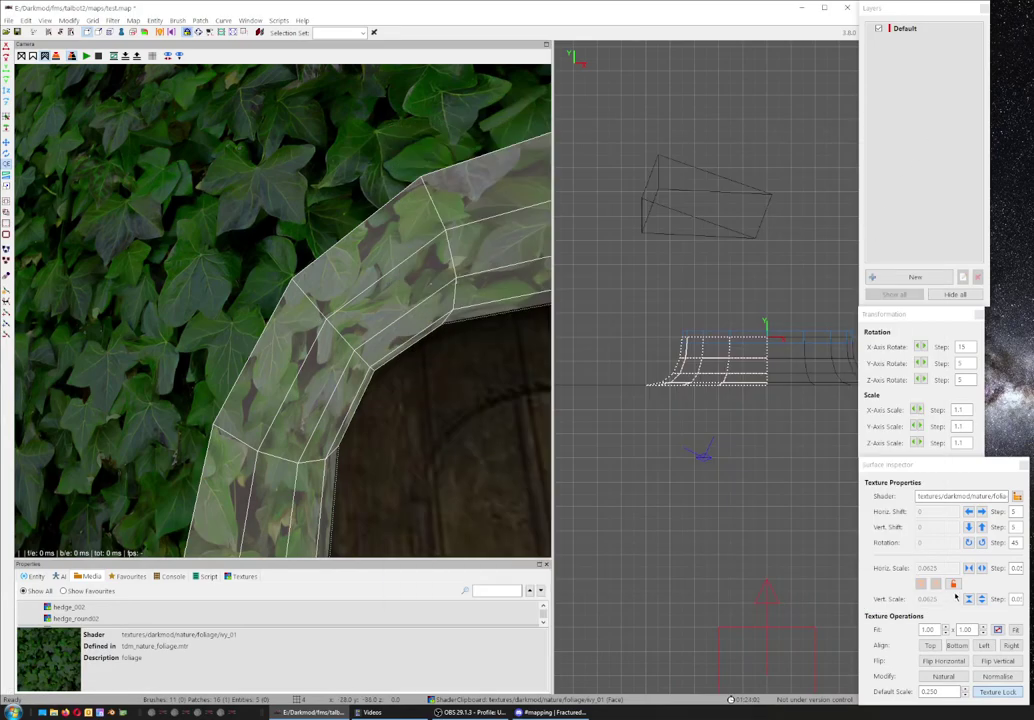
click(955, 662)
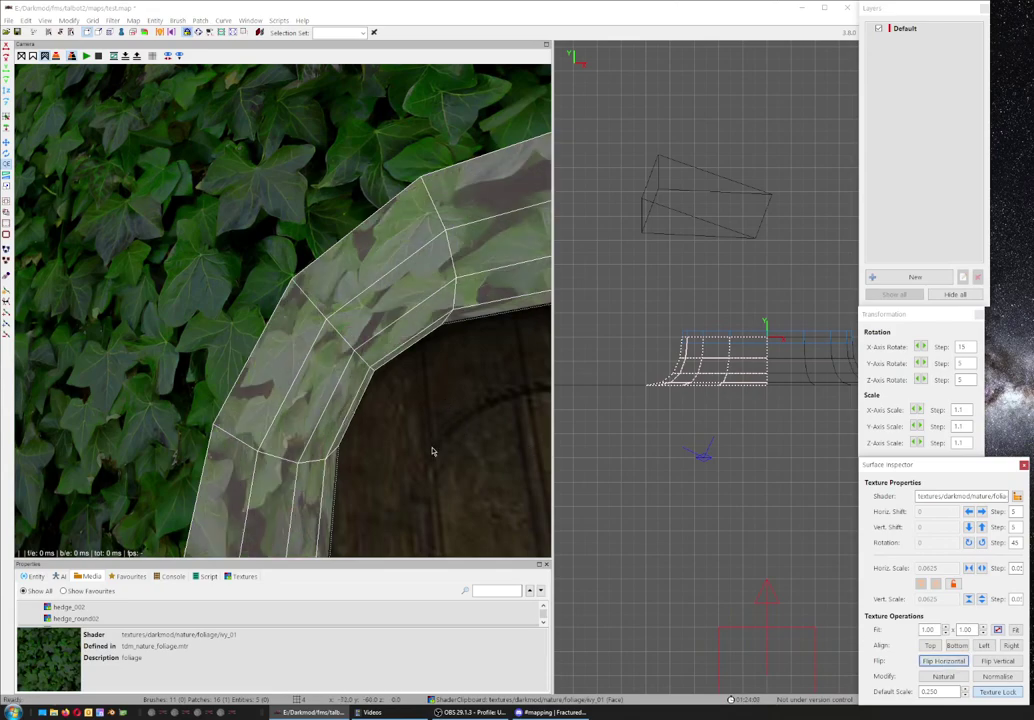
key(ctrl+t)
click(600, 371)
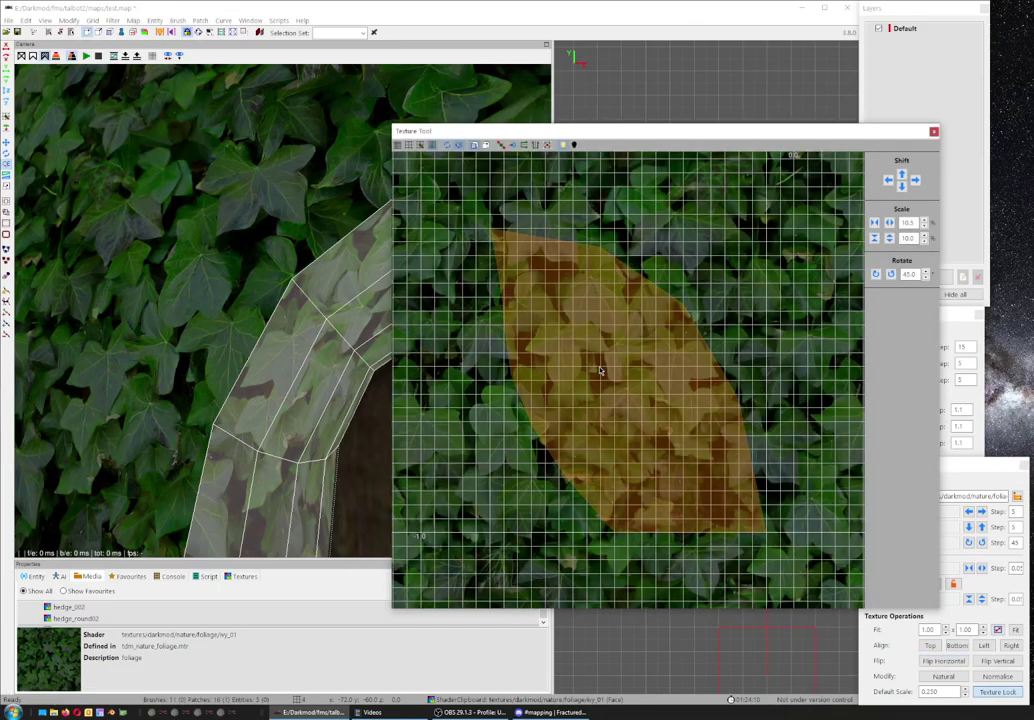
mouse_move(600, 371)
mouse_down()
mouse_move(610, 370)
mouse_move(577, 346)
mouse_move(577, 379)
mouse_move(590, 372)
mouse_move(558, 365)
mouse_move(556, 386)
mouse_move(528, 394)
mouse_move(514, 378)
mouse_up()
Hide the Texture Tool grid and slide the ivy texture further right.
click(432, 147)
click(453, 398)
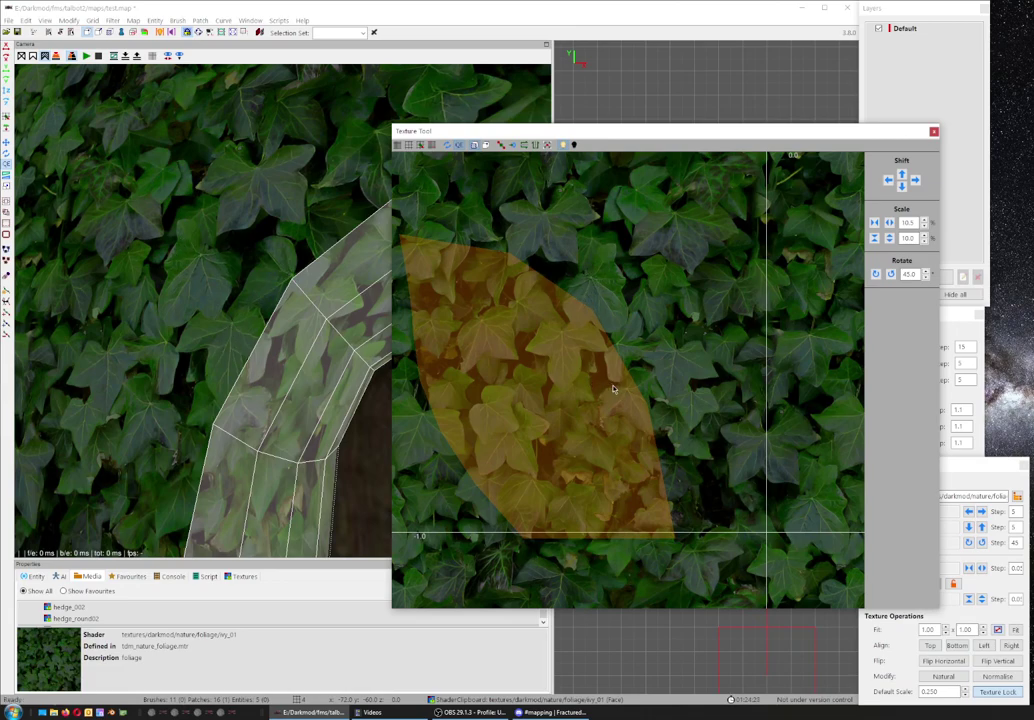
mouse_move(574, 392)
mouse_down()
mouse_move(615, 386)
mouse_move(626, 365)
mouse_move(652, 371)
mouse_up()
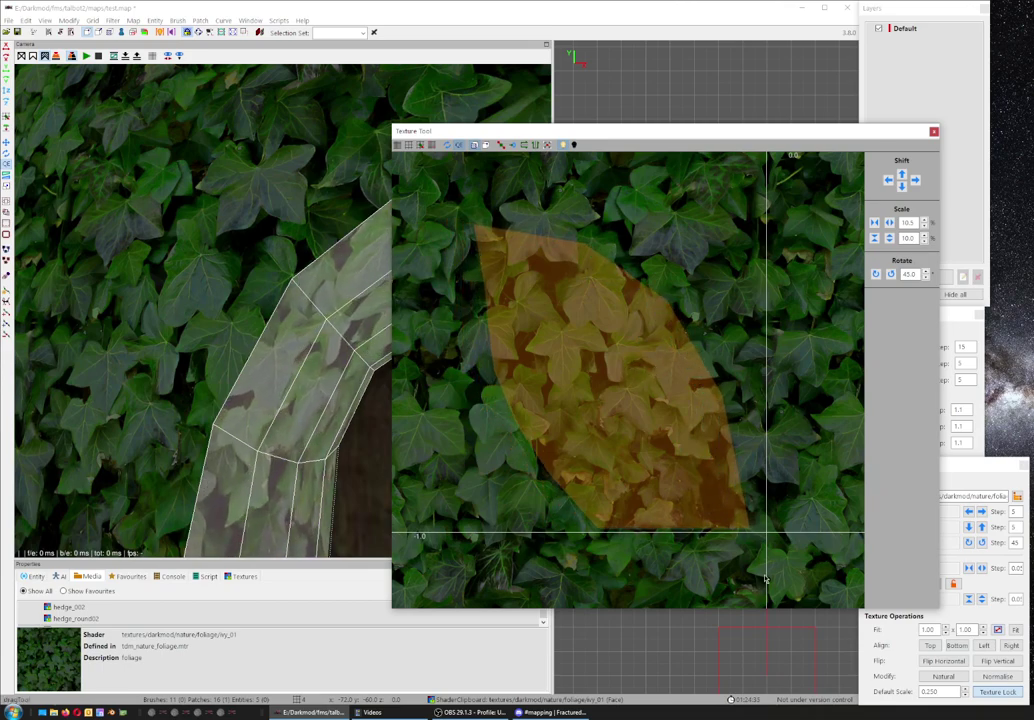
Flip the texture horizontally again and reposition it to the right.
click(943, 661)
drag(585, 373, 674, 381)
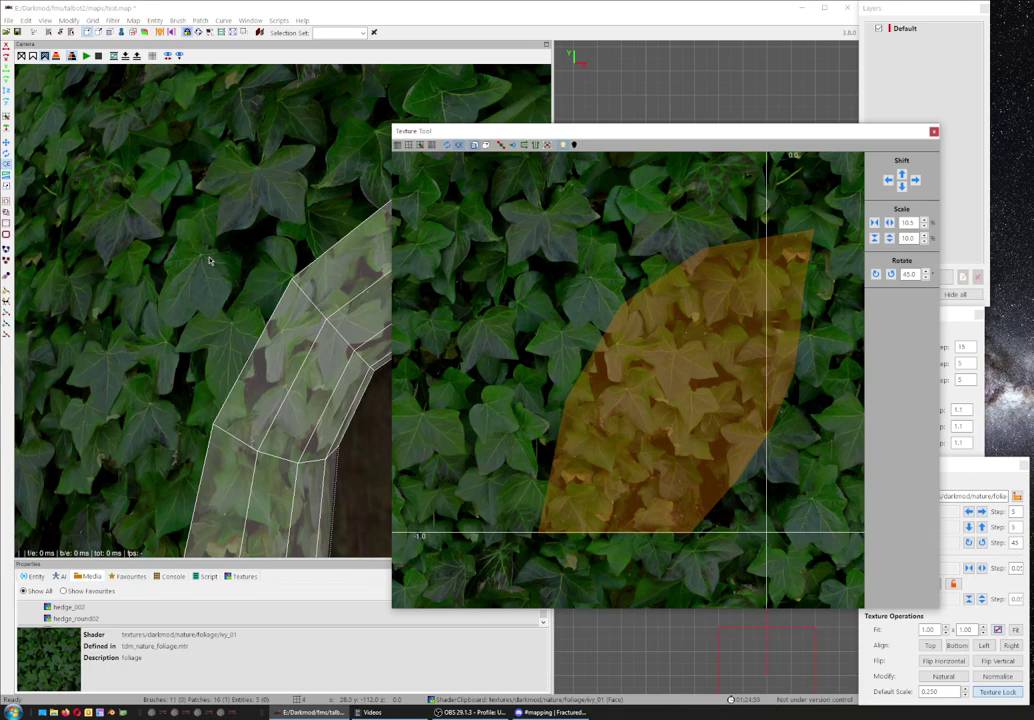
key(shift+Left)
mouse_move(634, 340)
mouse_down()
mouse_move(735, 344)
mouse_move(645, 334)
mouse_up()
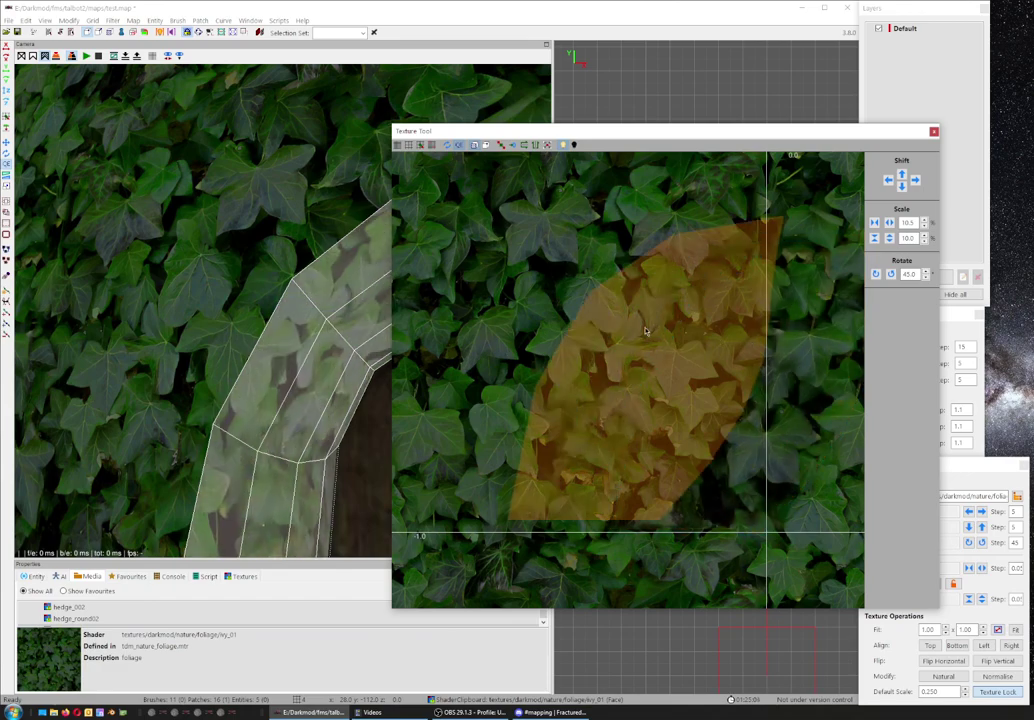
Flip the ivy texture back horizontally, nudge it up, and slide it sideways across the arch.
click(955, 664)
drag(652, 381, 656, 372)
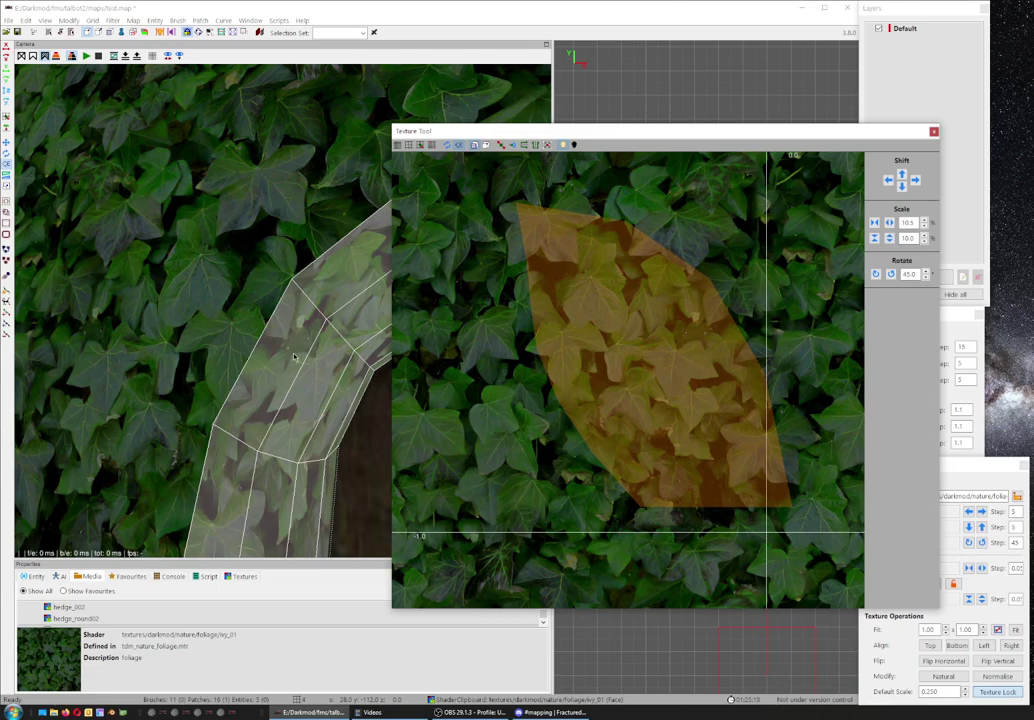
mouse_move(650, 350)
mouse_down()
mouse_move(623, 362)
mouse_move(642, 346)
mouse_move(672, 346)
mouse_move(619, 346)
mouse_move(628, 362)
mouse_move(552, 348)
mouse_move(503, 365)
mouse_move(535, 362)
mouse_move(460, 368)
mouse_up()
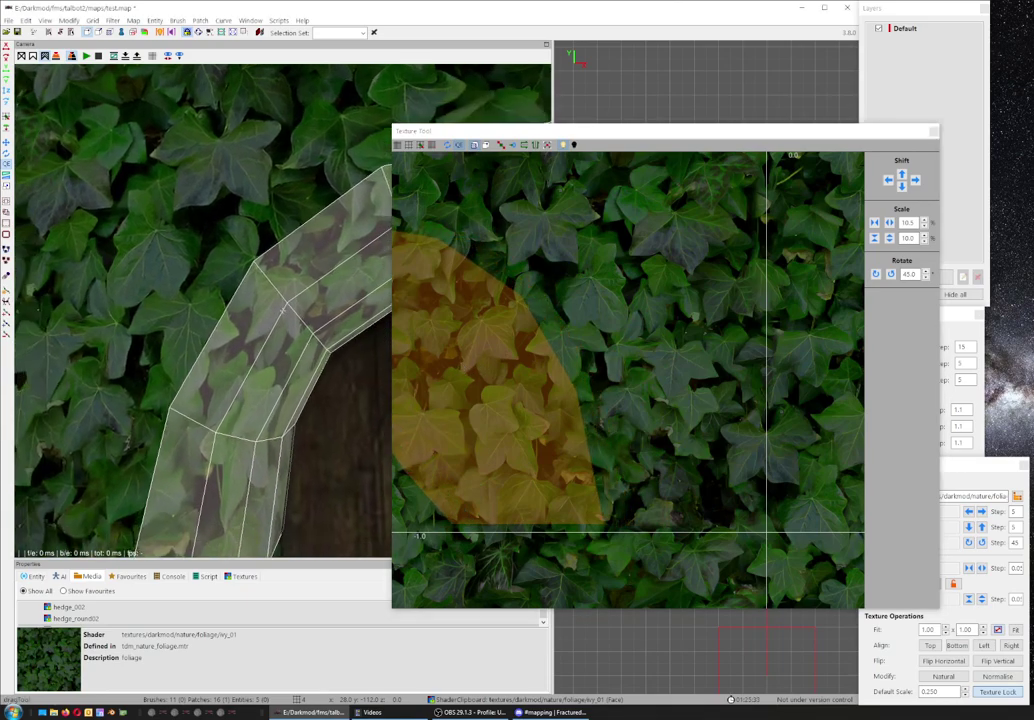
Zoom into the Texture Tool, reshape the UV outline, show the grid, and box-select all patch vertices.
scroll(283, 311, up, 1)
scroll(283, 311, up, 2)
scroll(282, 312, up, 1)
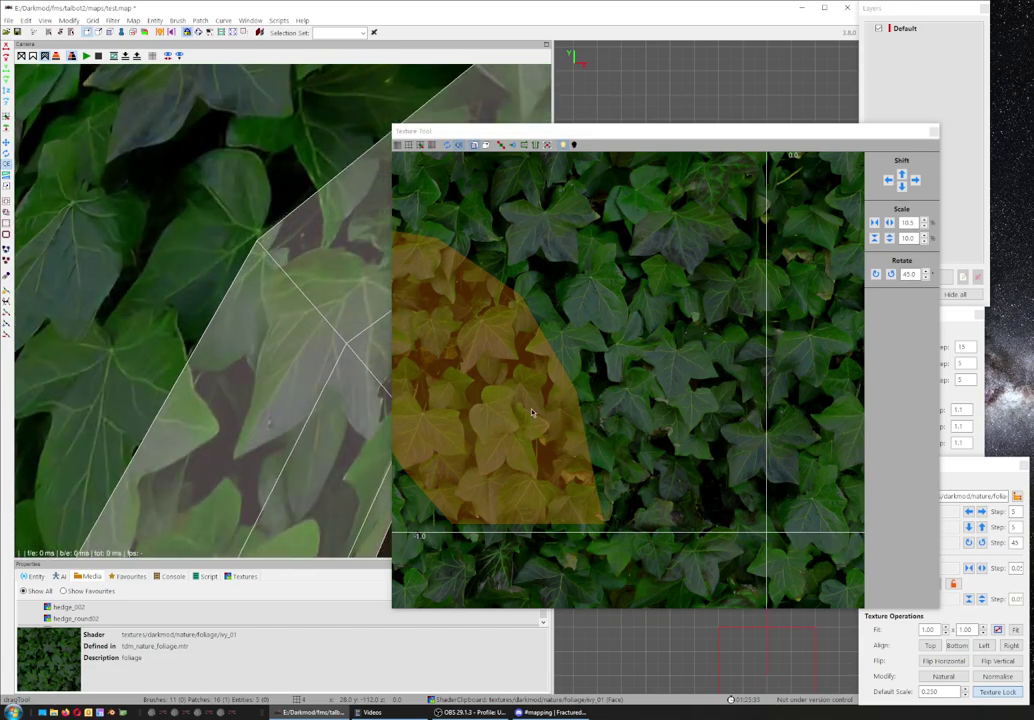
scroll(529, 412, up, 2)
scroll(527, 409, up, 1)
scroll(523, 403, up, 1)
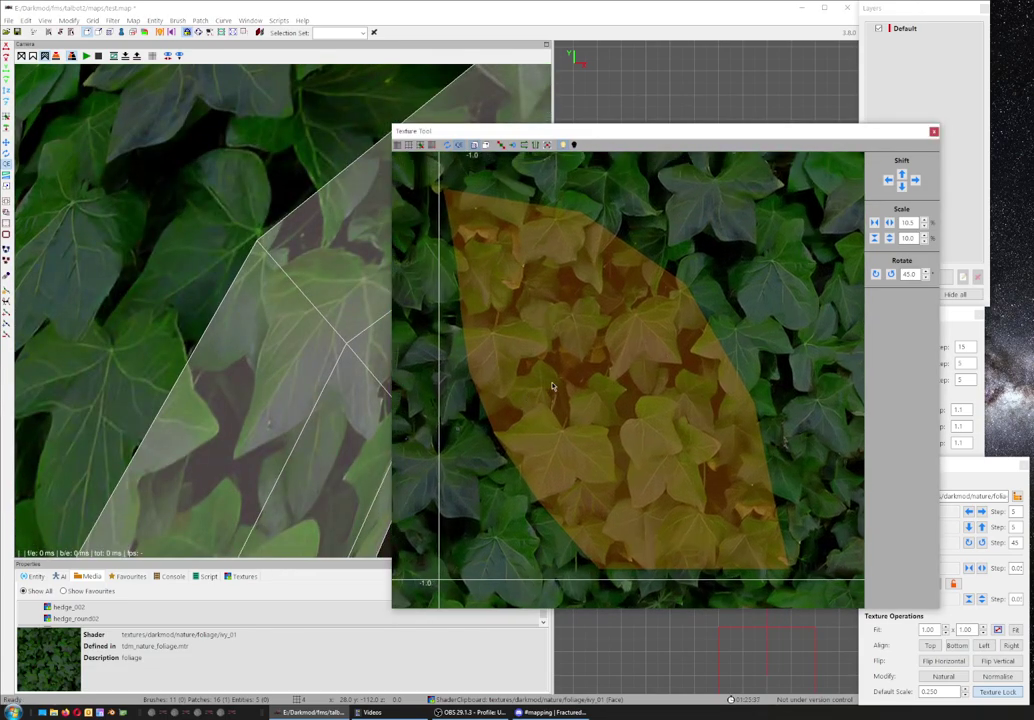
drag(554, 386, 556, 397)
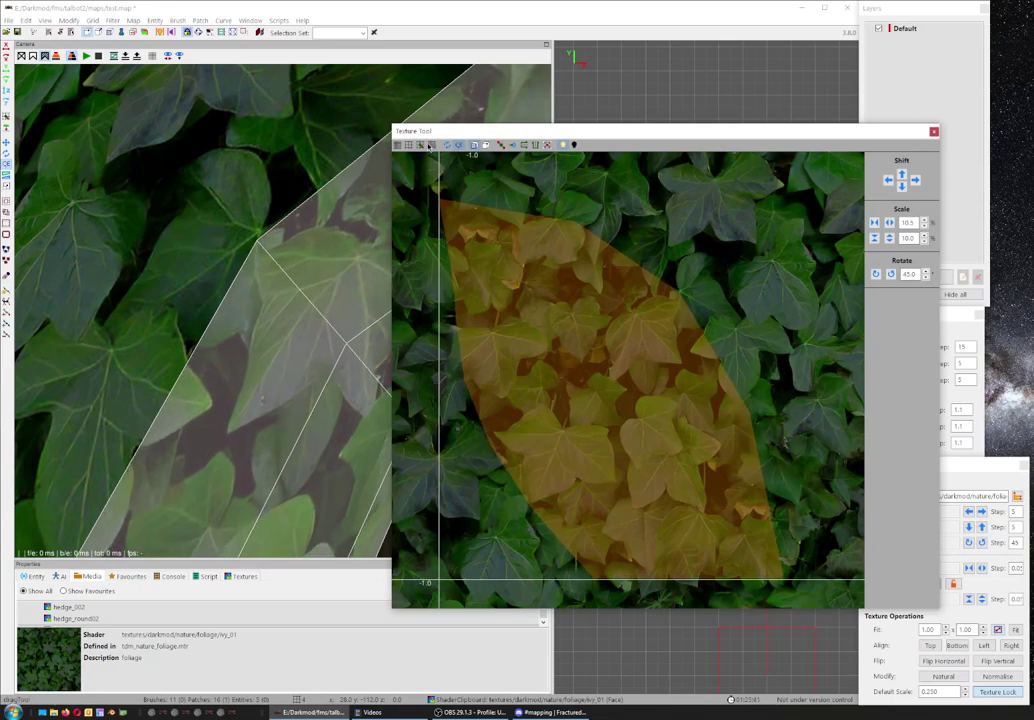
key(g)
key(Escape)
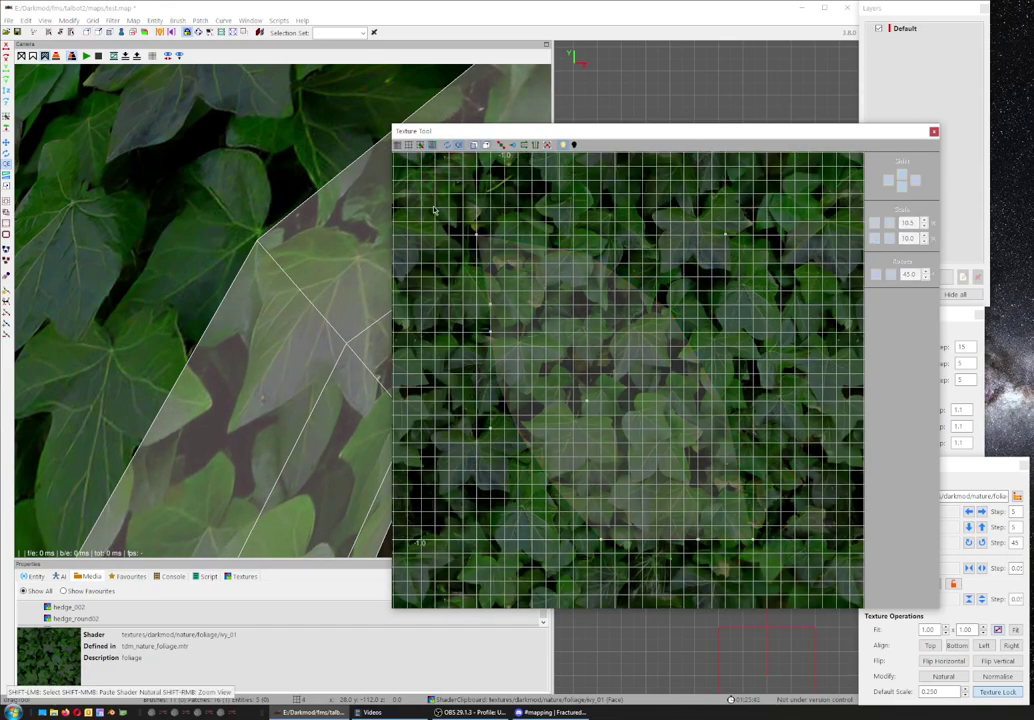
drag(427, 190, 789, 580)
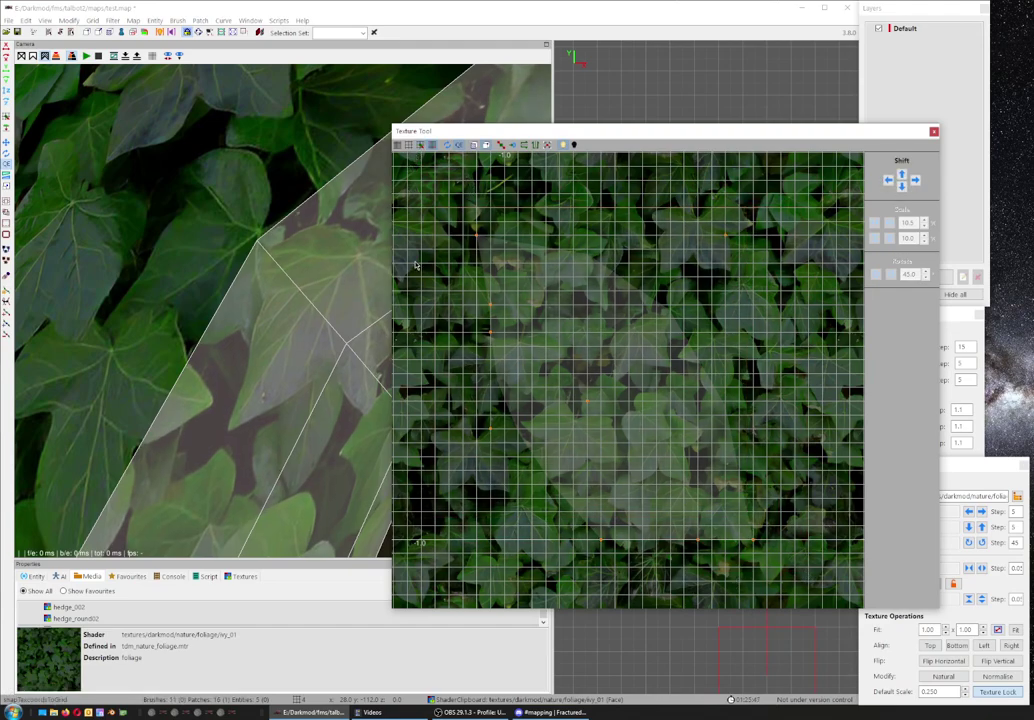
Close the Texture Tool, deselect the patch, and fly the camera toward the wooden door.
click(934, 131)
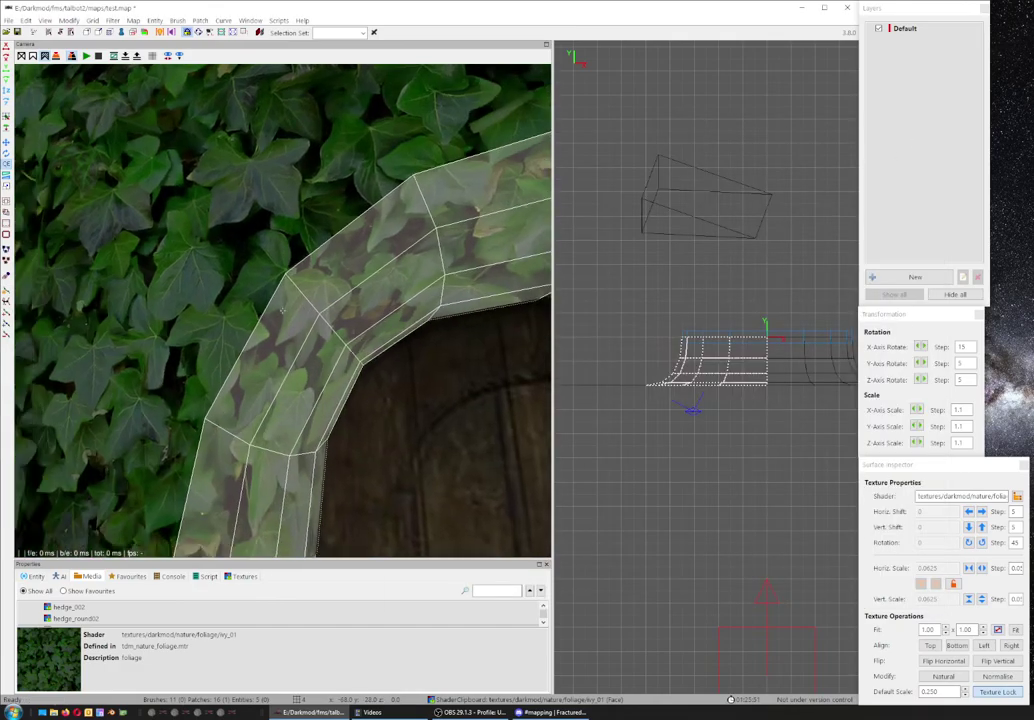
key(Escape)
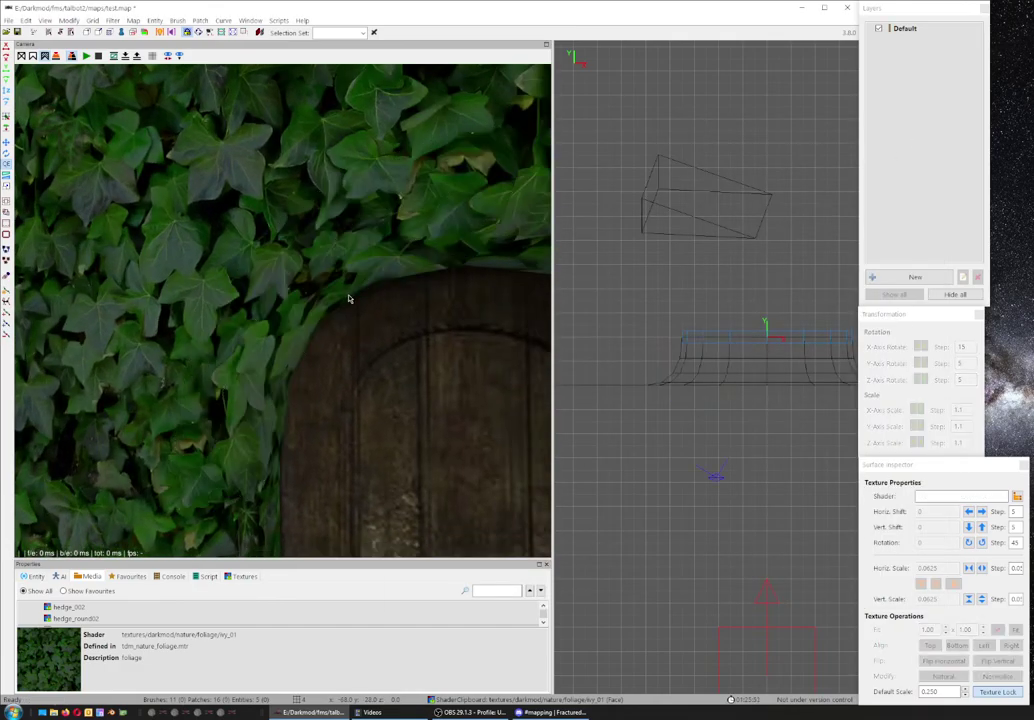
right_click(347, 299)
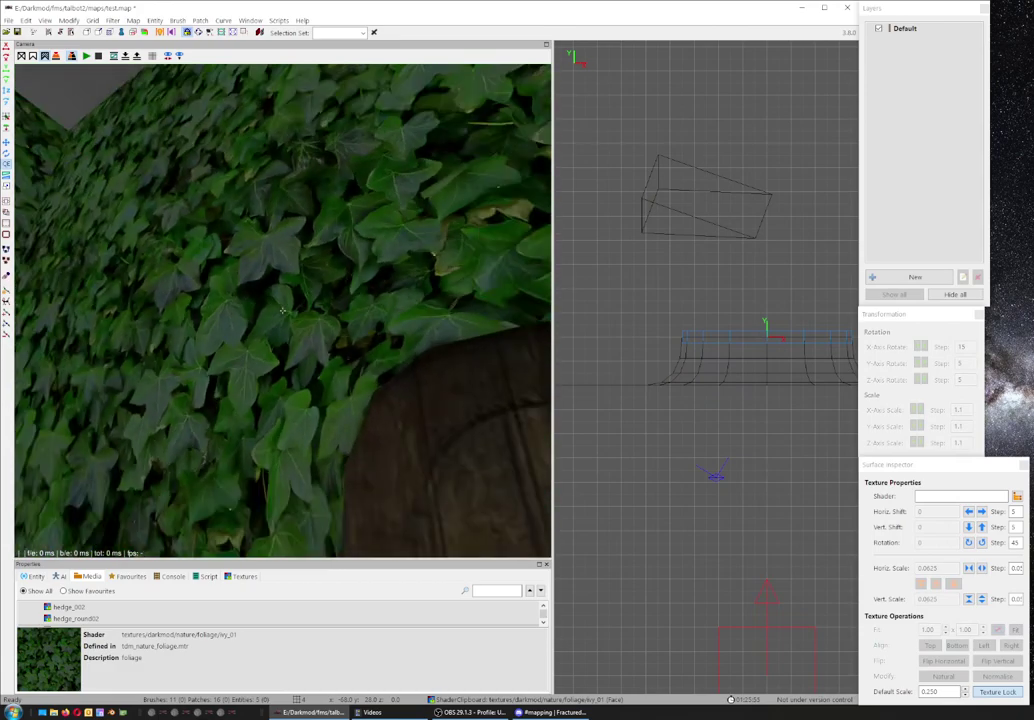
key(Up)
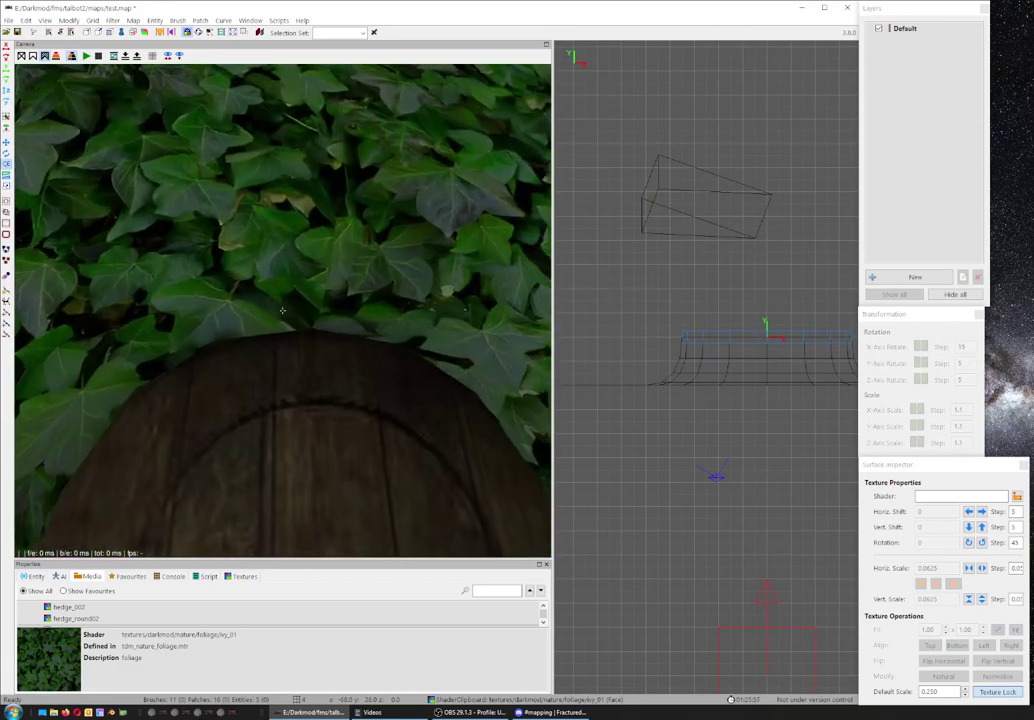
right_click(282, 311)
key(a)
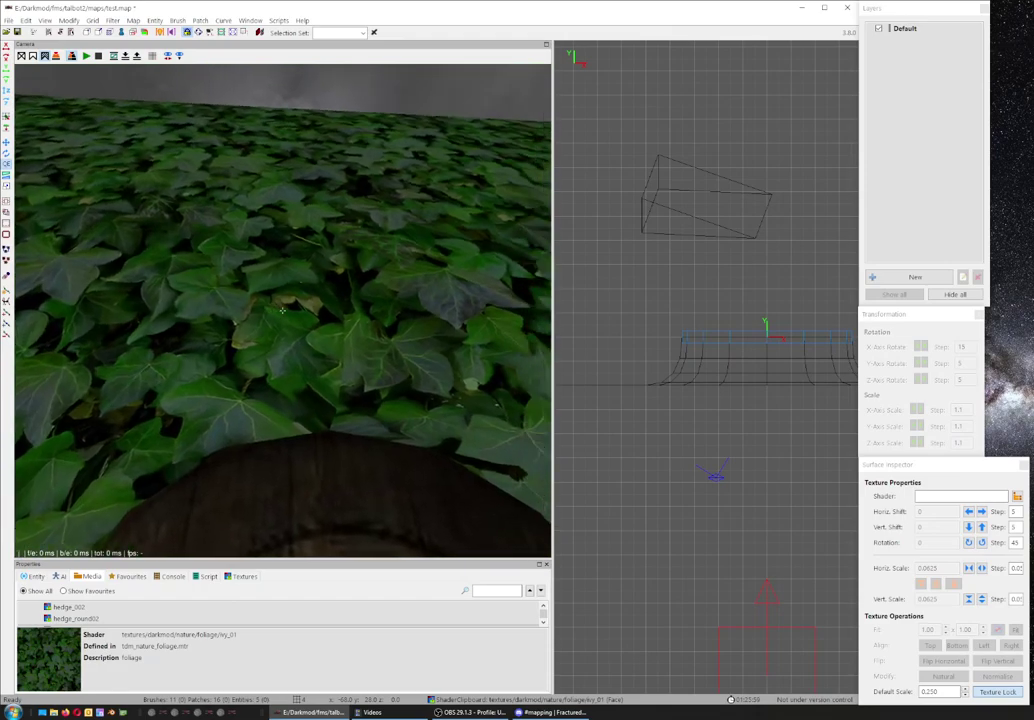
Select the arch patch above the door and Shift-add the left ivy patch.
shift+click(318, 296)
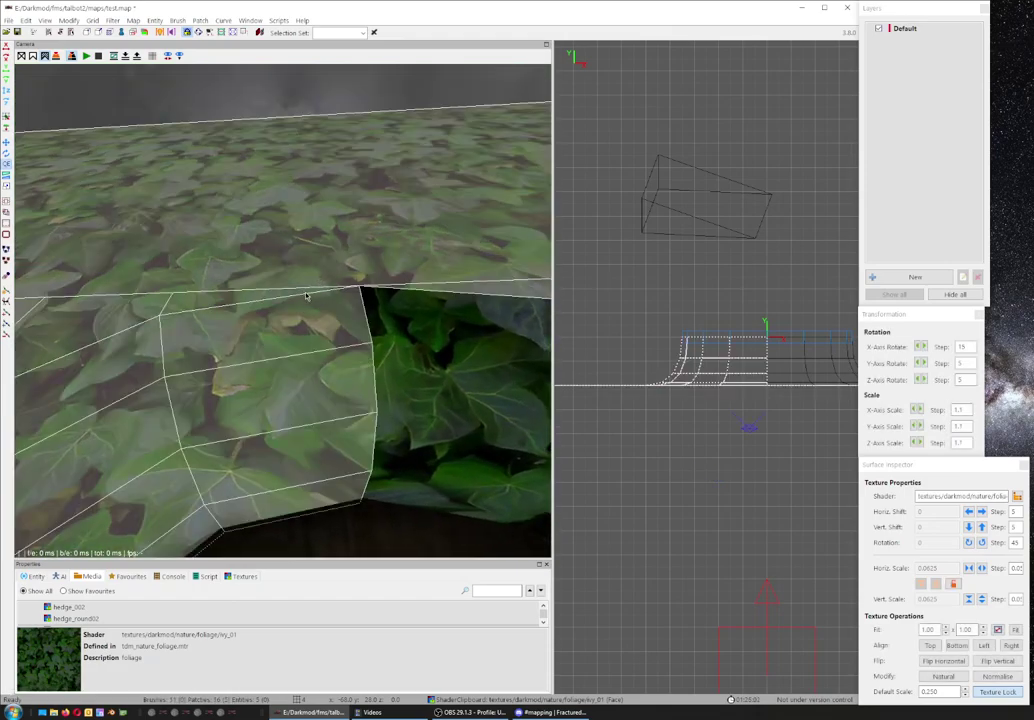
key(z)
shift+click(421, 297)
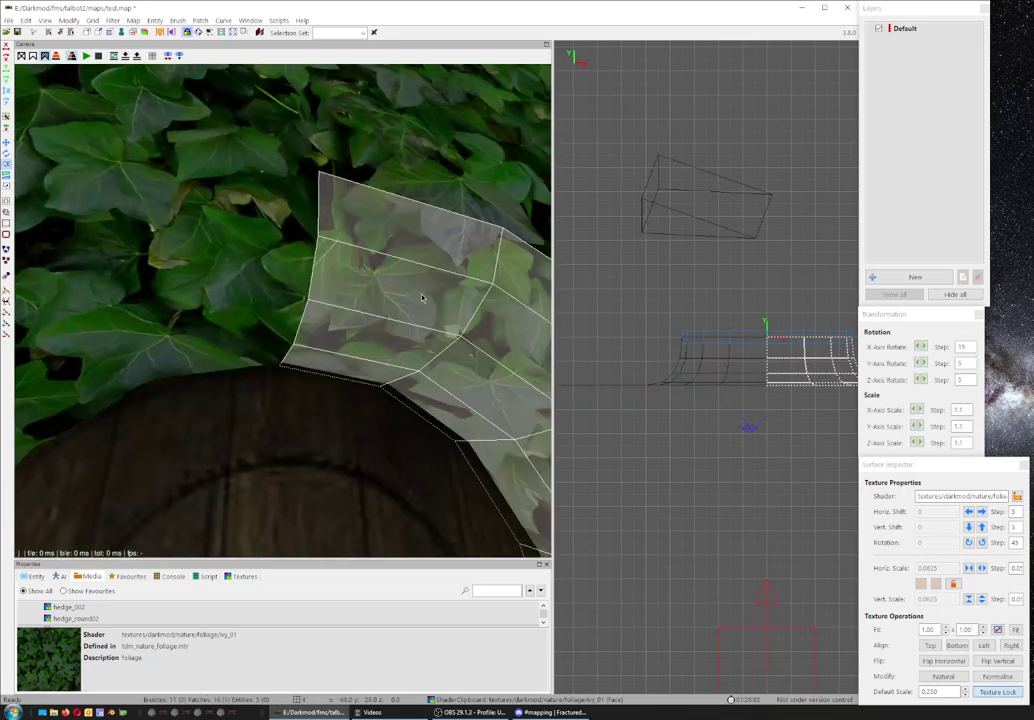
key(a)
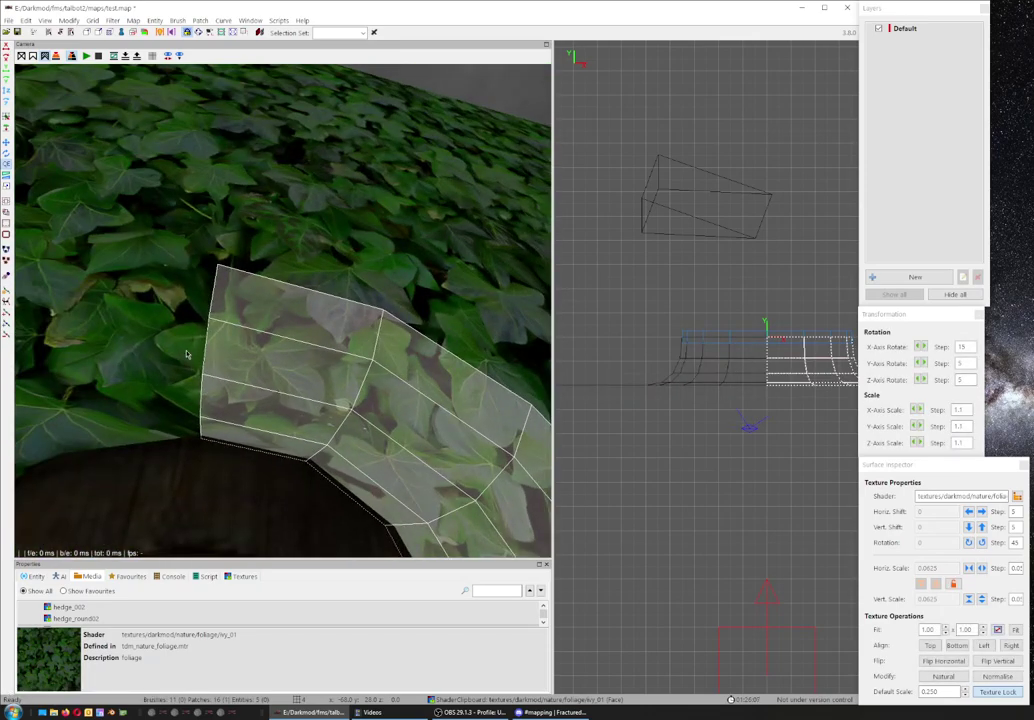
shift+click(172, 376)
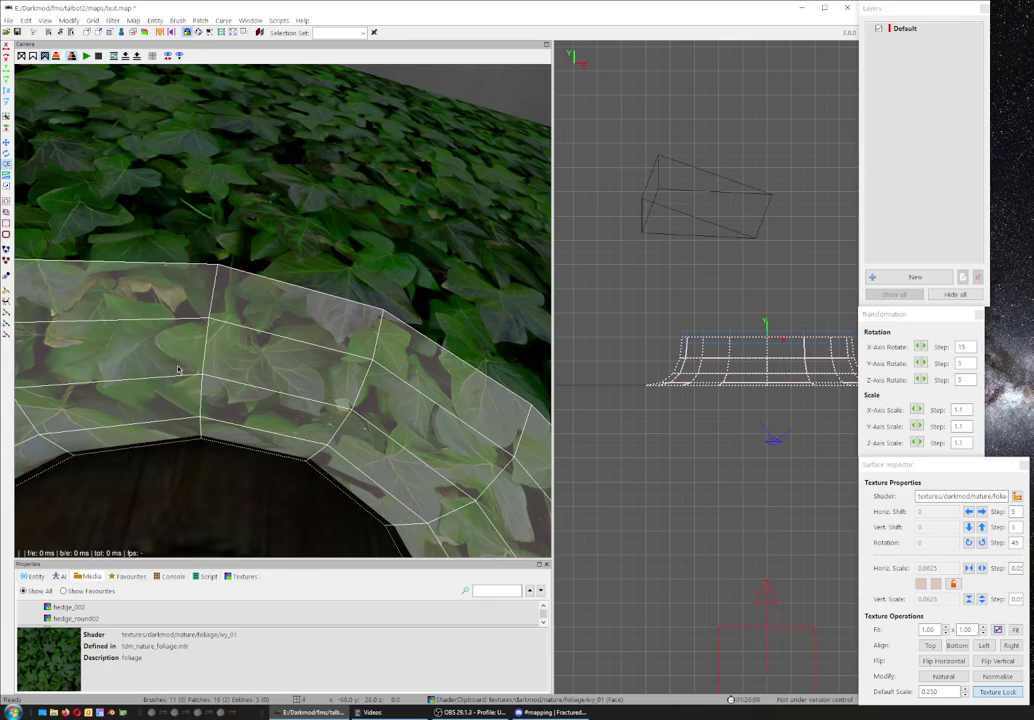
Open the Texture Tool for the selected ivy patches and zoom into its view.
key(alt+t)
scroll(571, 374, up, 1)
scroll(535, 368, up, 1)
scroll(500, 366, up, 2)
scroll(468, 364, up, 2)
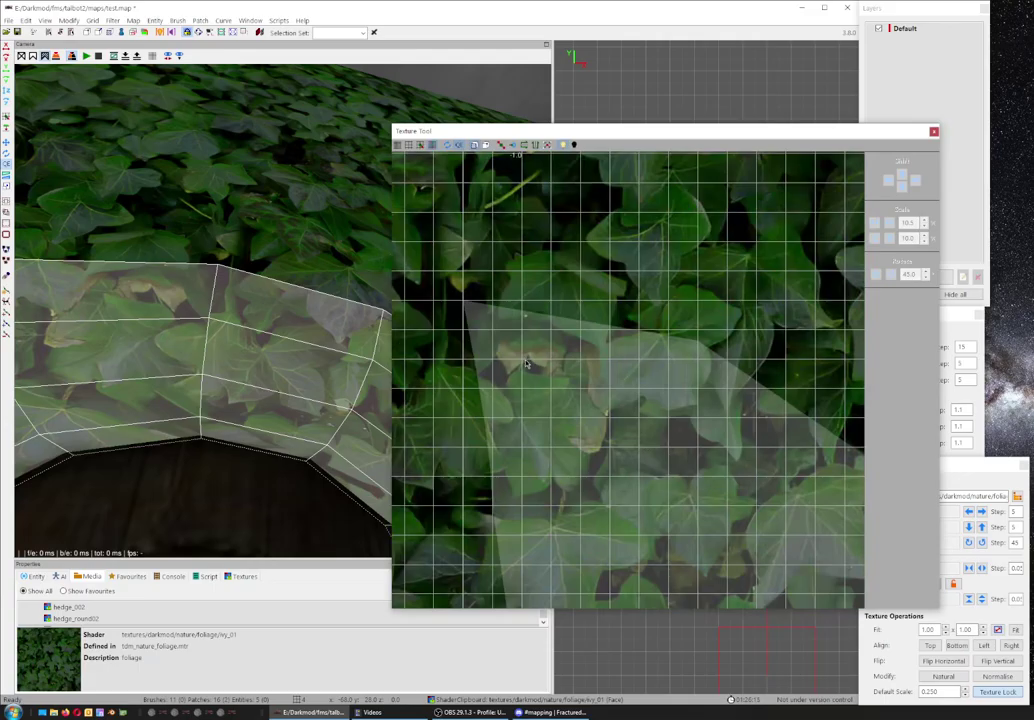
scroll(565, 357, down, 3)
scroll(640, 352, up, 2)
scroll(710, 348, up, 1)
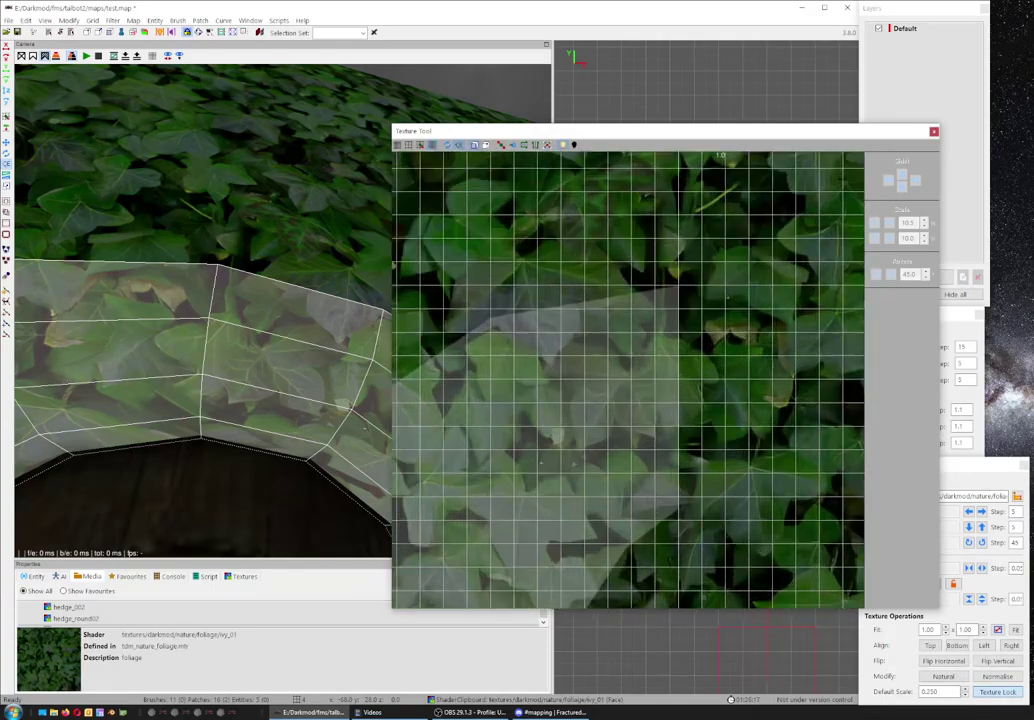
scroll(782, 345, up, 1)
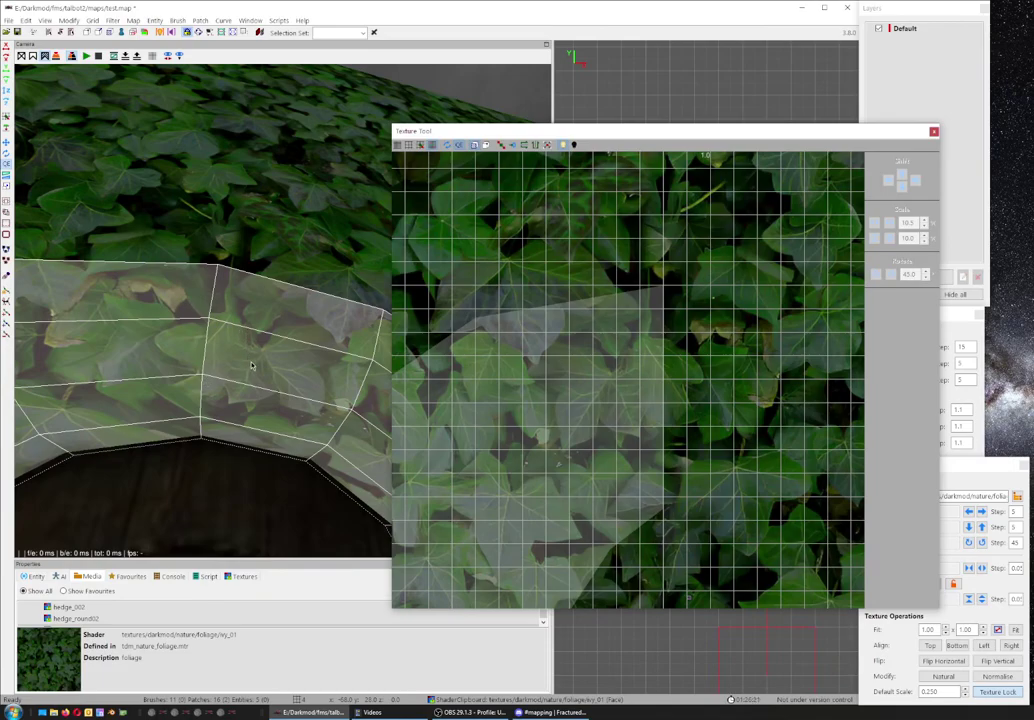
Orbit around the arch, select individual ivy patches to check their UVs, then deselect.
right_drag(252, 366, 282, 311)
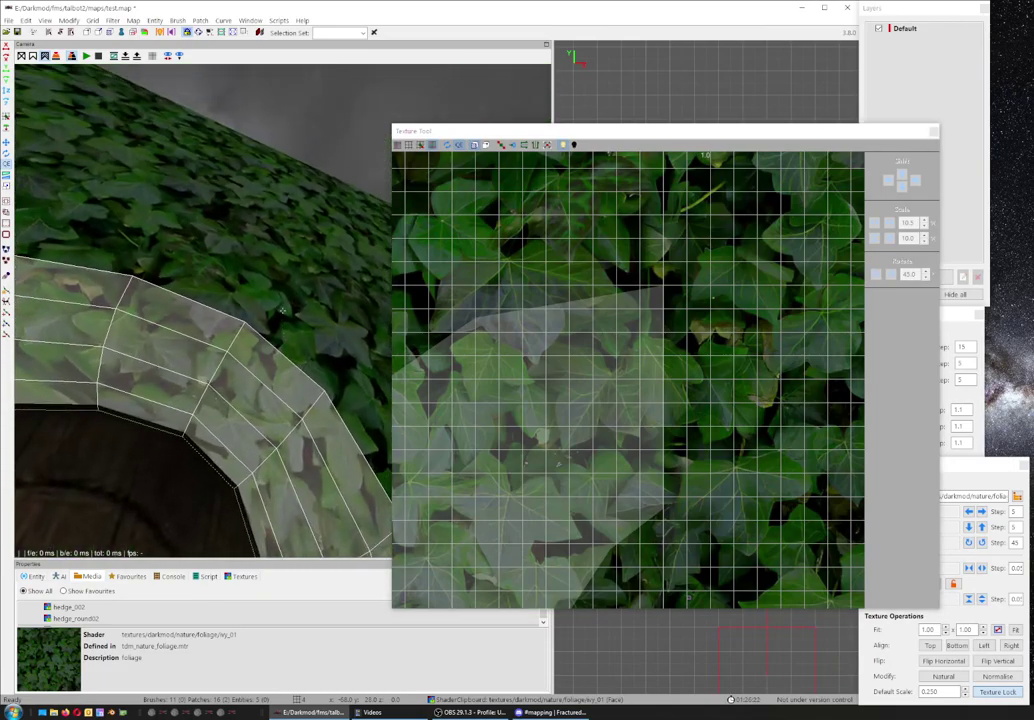
key(Escape)
mouse_move(282, 311)
right_down()
mouse_move(258, 286)
mouse_move(249, 317)
right_up()
shift+click(262, 250)
shift+click(258, 285)
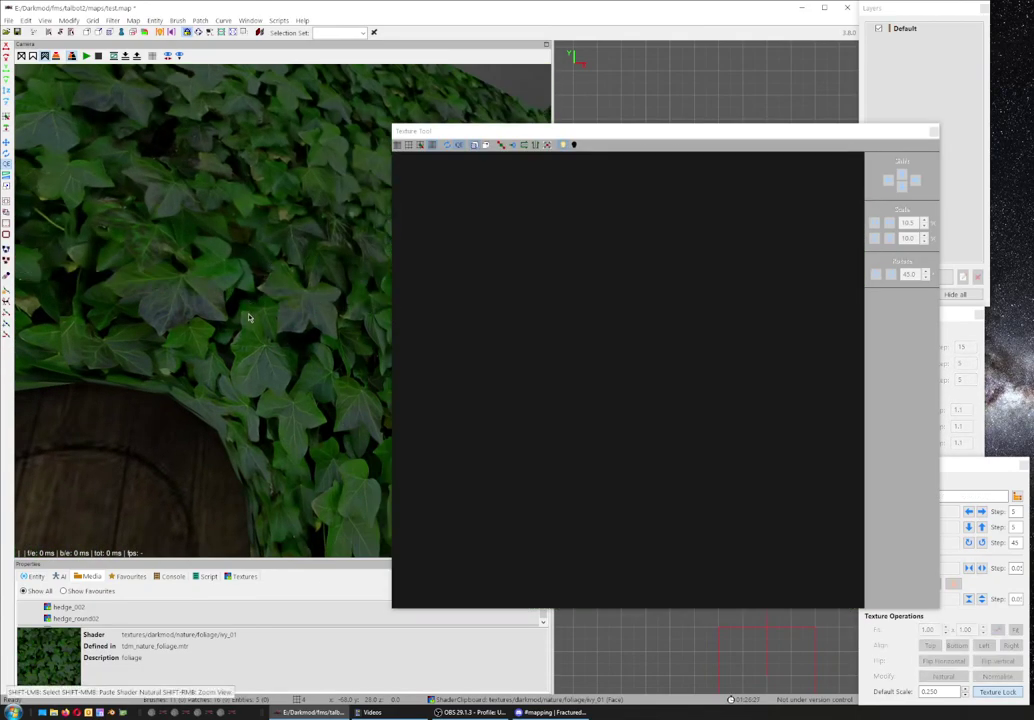
shift+click(249, 317)
key(Escape)
mouse_move(251, 321)
right_down()
mouse_move(259, 335)
mouse_move(282, 311)
right_up()
scroll(282, 311, down, 4)
scroll(282, 311, up, 3)
scroll(282, 311, down, 3)
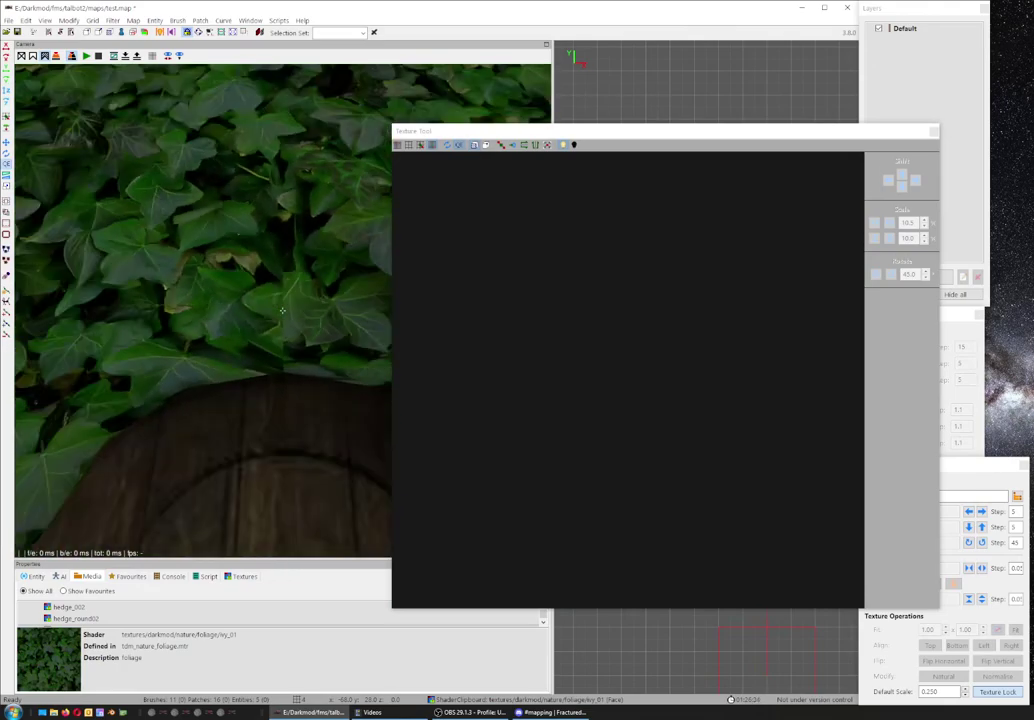
Close the Texture Tool and free-look the camera toward the wooden door and the ivy above it.
click(933, 131)
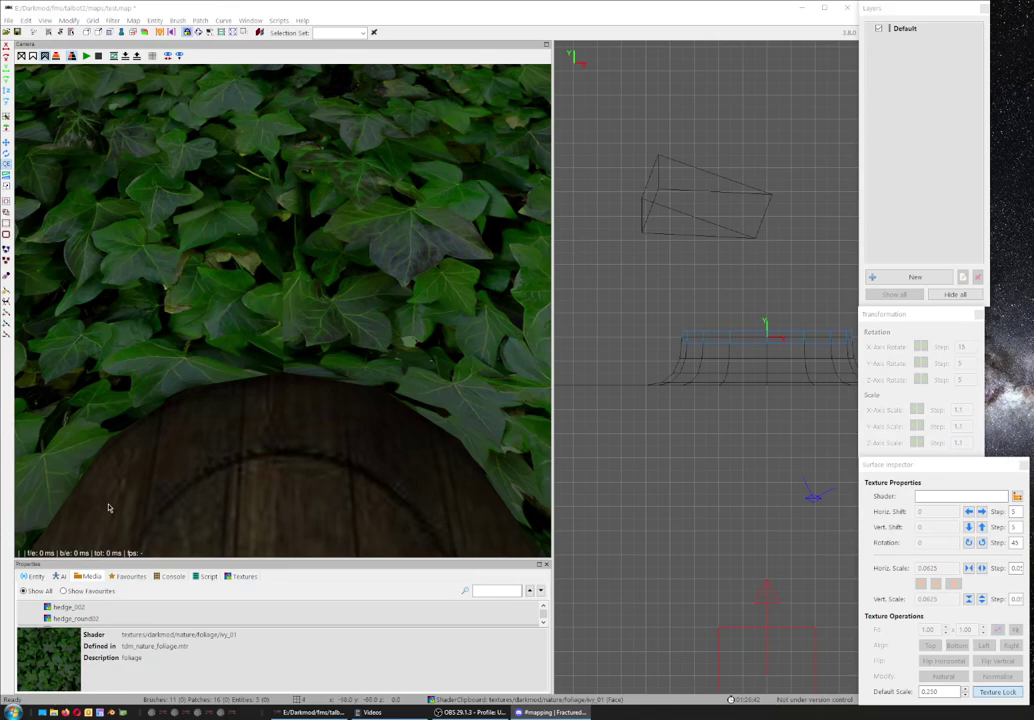
scroll(317, 384, down, 2)
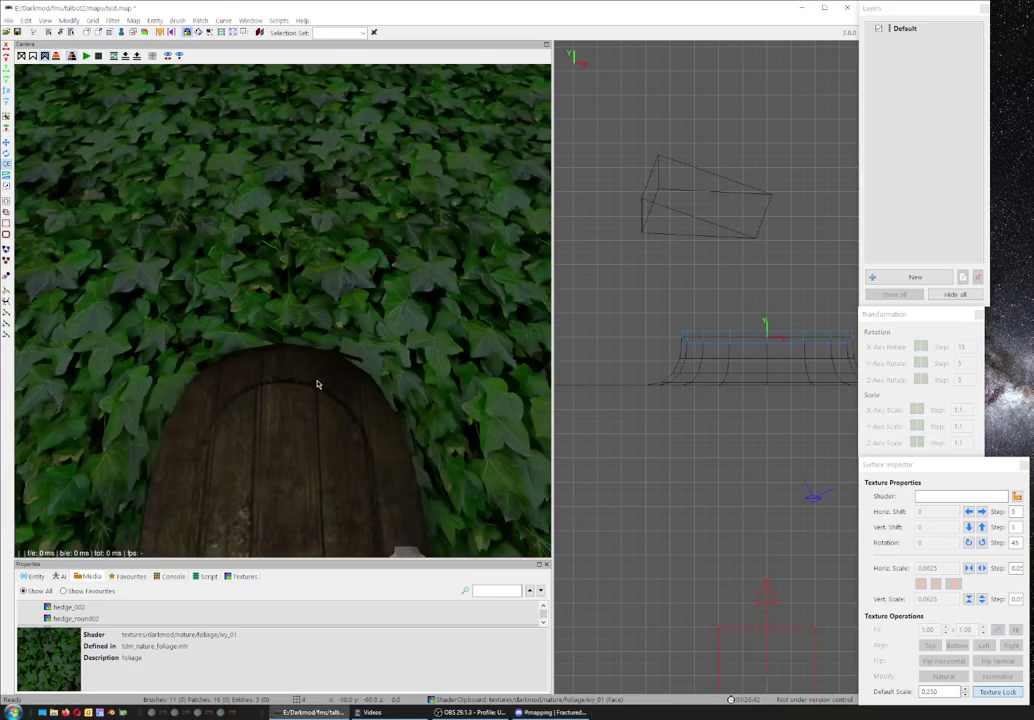
right_click(317, 384)
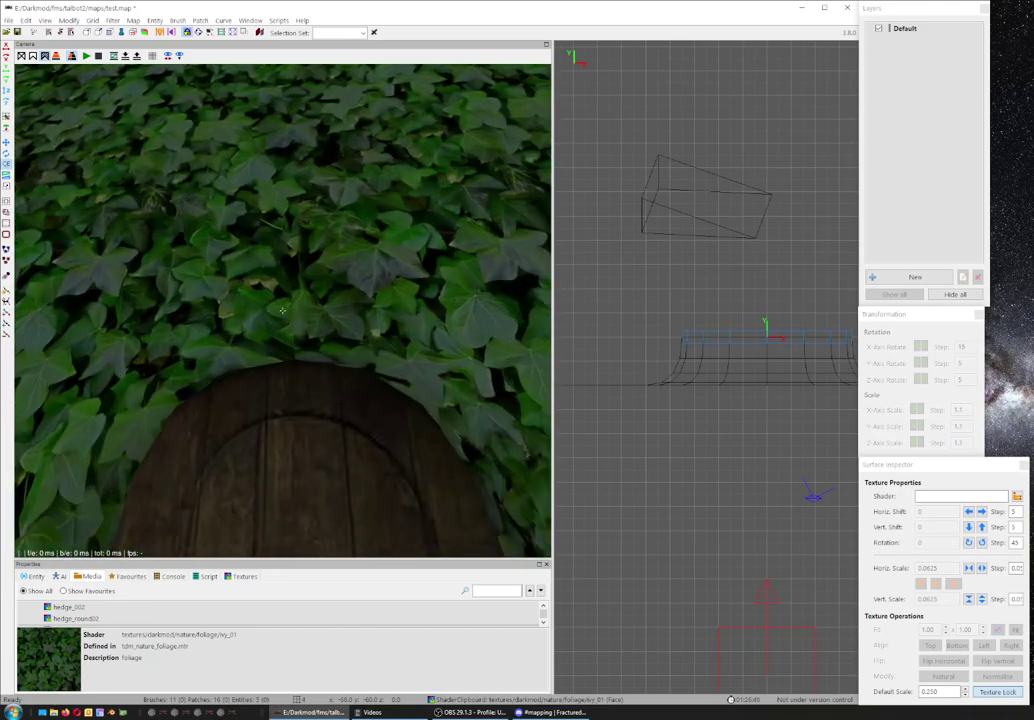
right_click(339, 346)
right_click(522, 347)
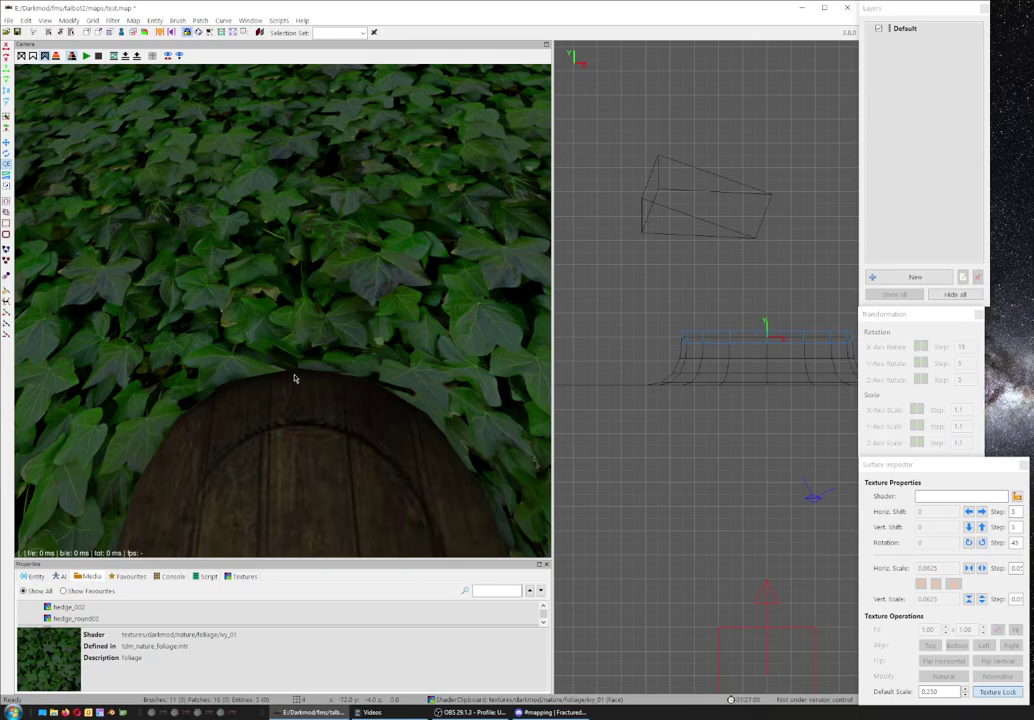
Apply the ivy foliage texture to the door's wooden round top and swing to the hedge arch.
shift+click(259, 360)
ctrl+shift+middle_click(300, 432)
key(Up)
key(Up)
key(Up)
right_click(282, 311)
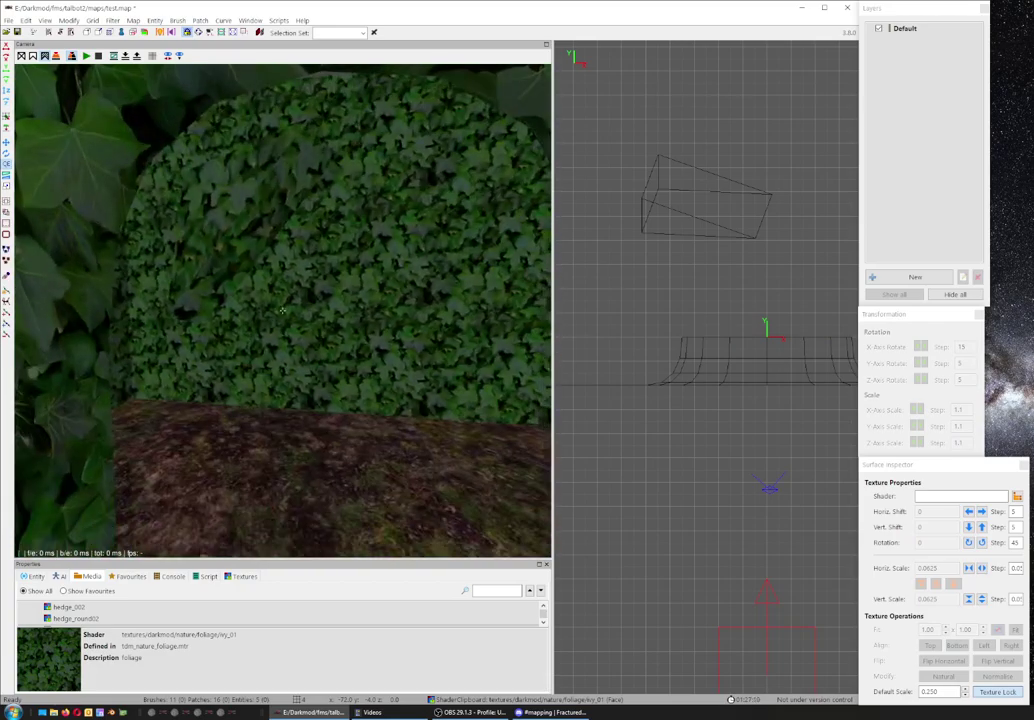
right_click(293, 438)
right_click(364, 304)
Select the ivy arch patch plus the upper, back and left hedge brushes and both pillars.
shift+click(300, 215)
right_click(305, 188)
shift+click(305, 188)
shift+click(356, 206)
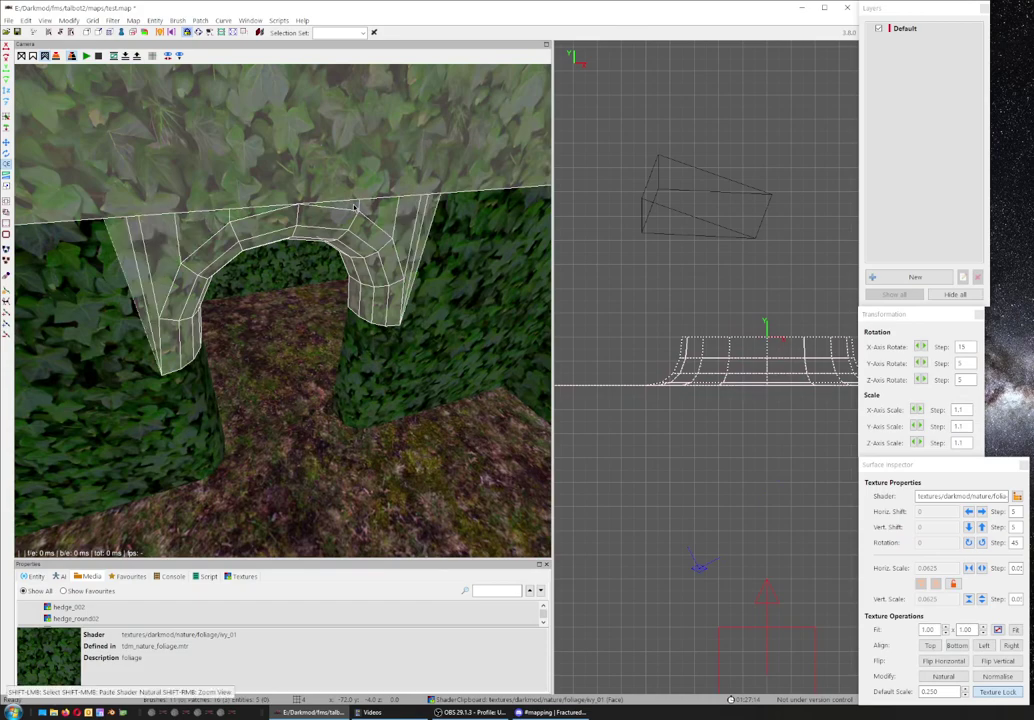
shift+click(342, 280)
shift+click(153, 312)
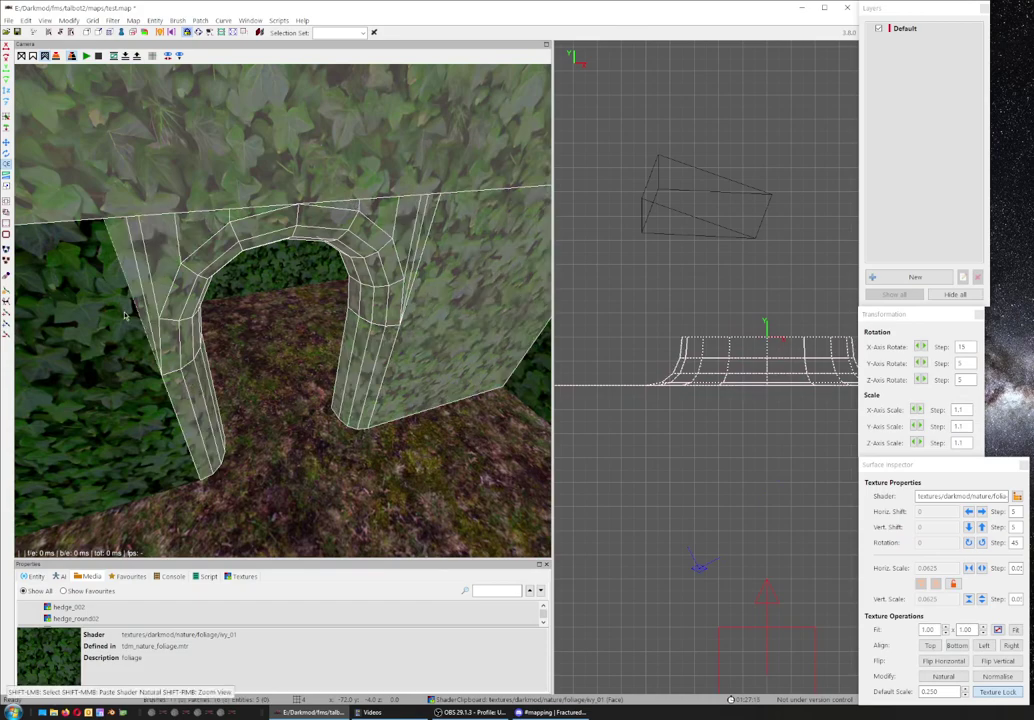
shift+click(101, 253)
Group the selected arch and hedge pieces and move the group upward.
right_click(636, 264)
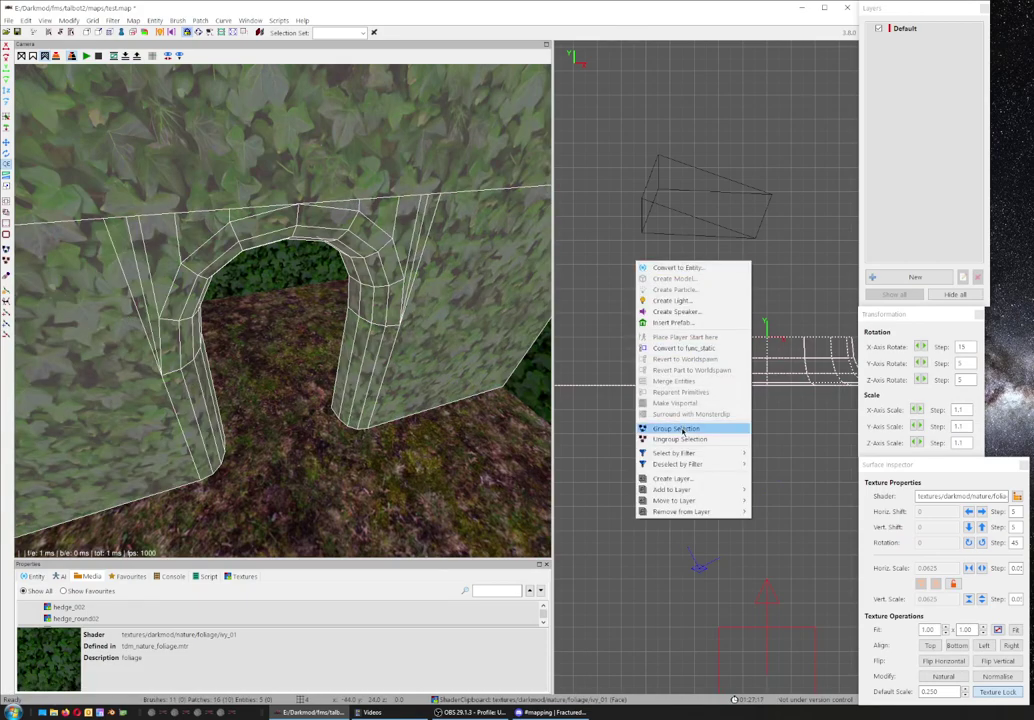
click(669, 427)
scroll(669, 427, down, 3)
drag(684, 421, 681, 395)
Mirror the arch group along the Y axis and move the camera through it.
click(109, 20)
mouse_move(68, 20)
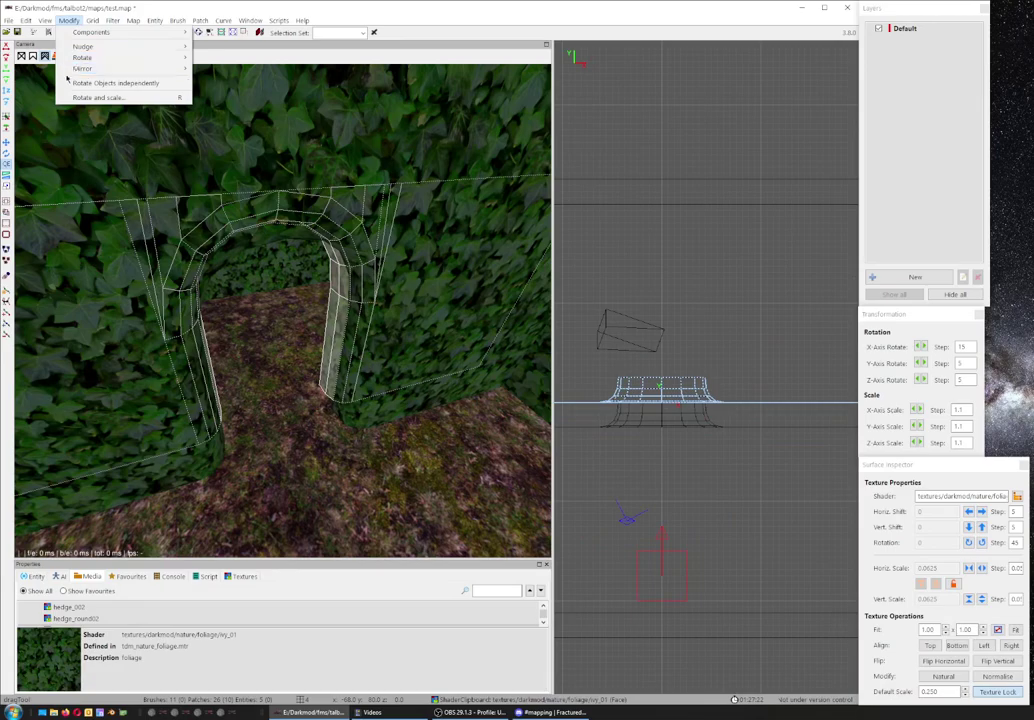
mouse_move(82, 68)
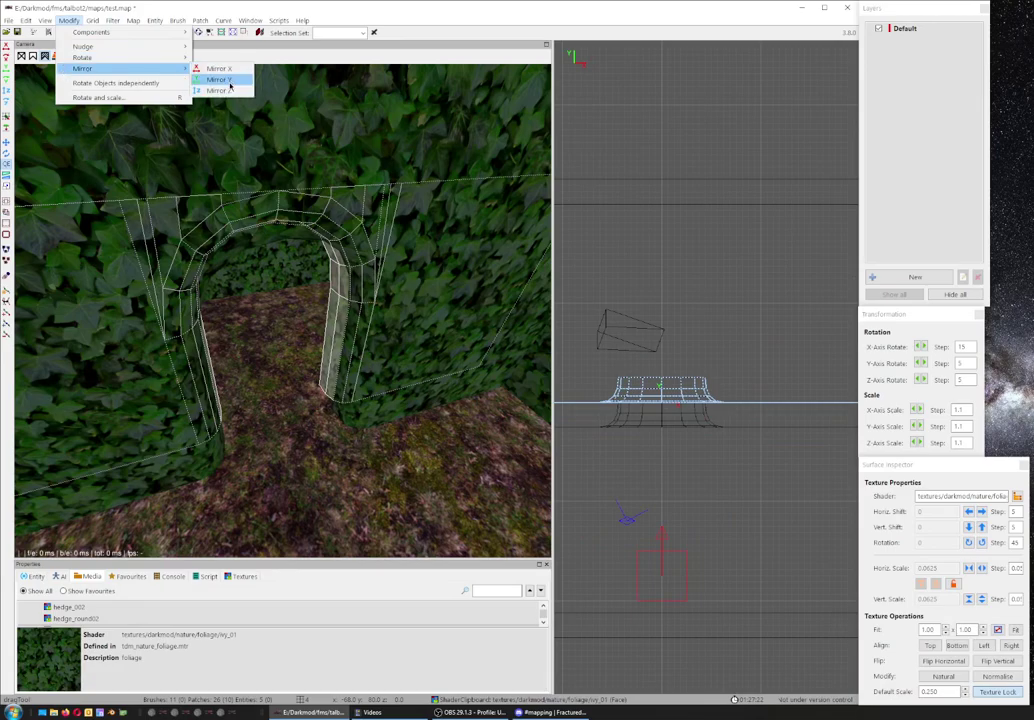
click(228, 80)
right_click(219, 145)
key(Escape)
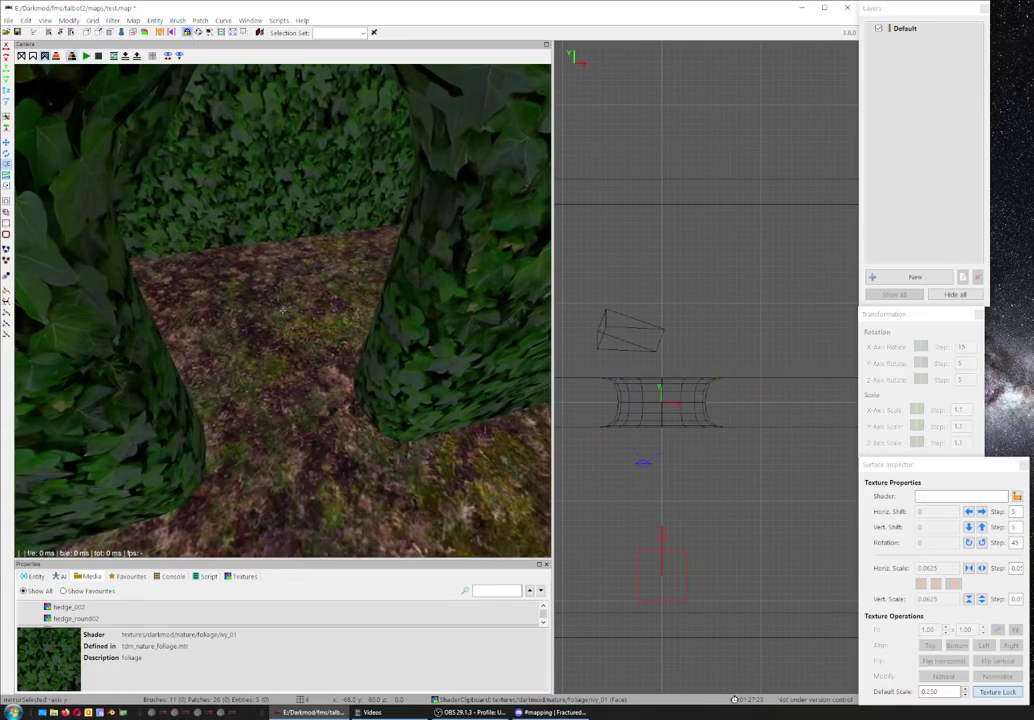
key(Up)
key(Up)
key(Up)
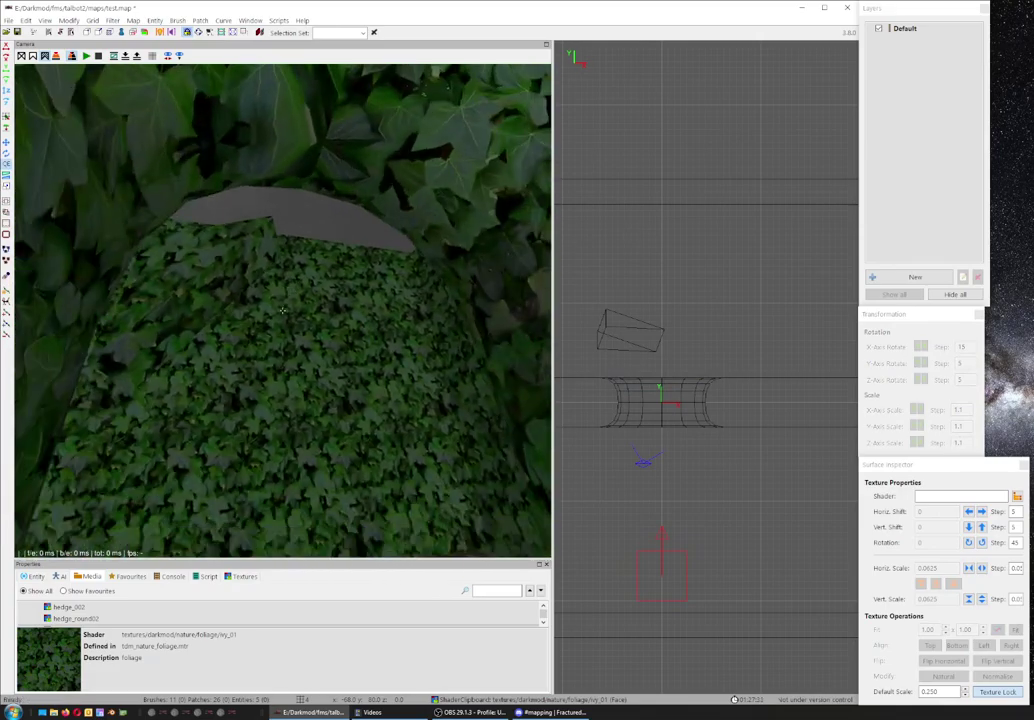
Select the wooden door and hide it from view.
right_click(277, 316)
key(Down)
key(Down)
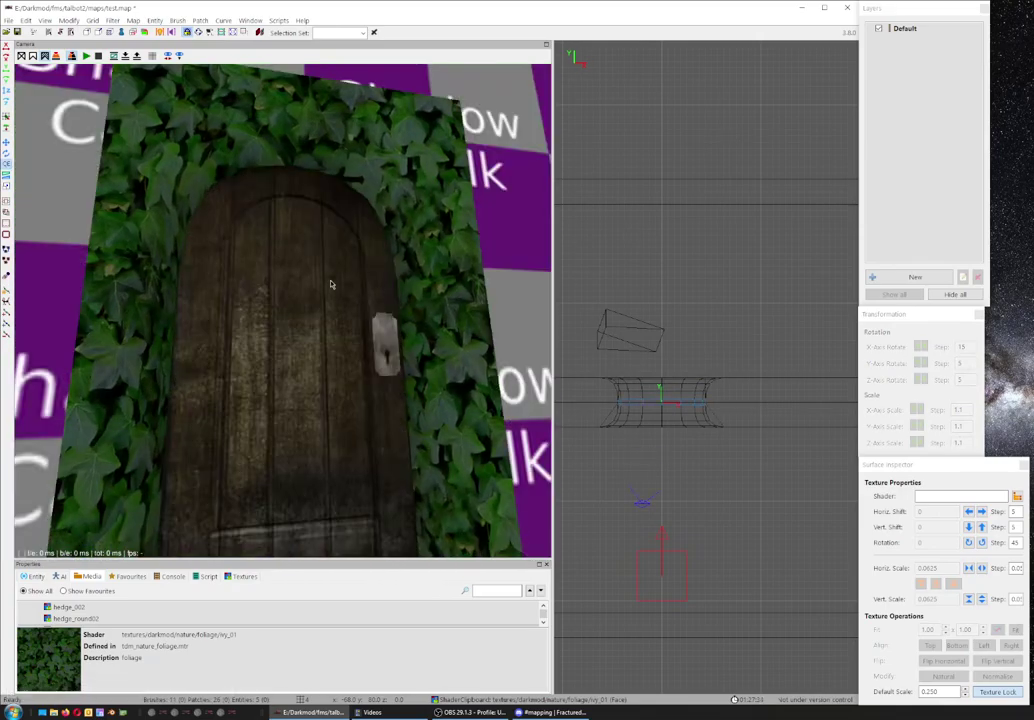
shift+click(324, 252)
scroll(591, 393, up, 2)
scroll(591, 393, up, 3)
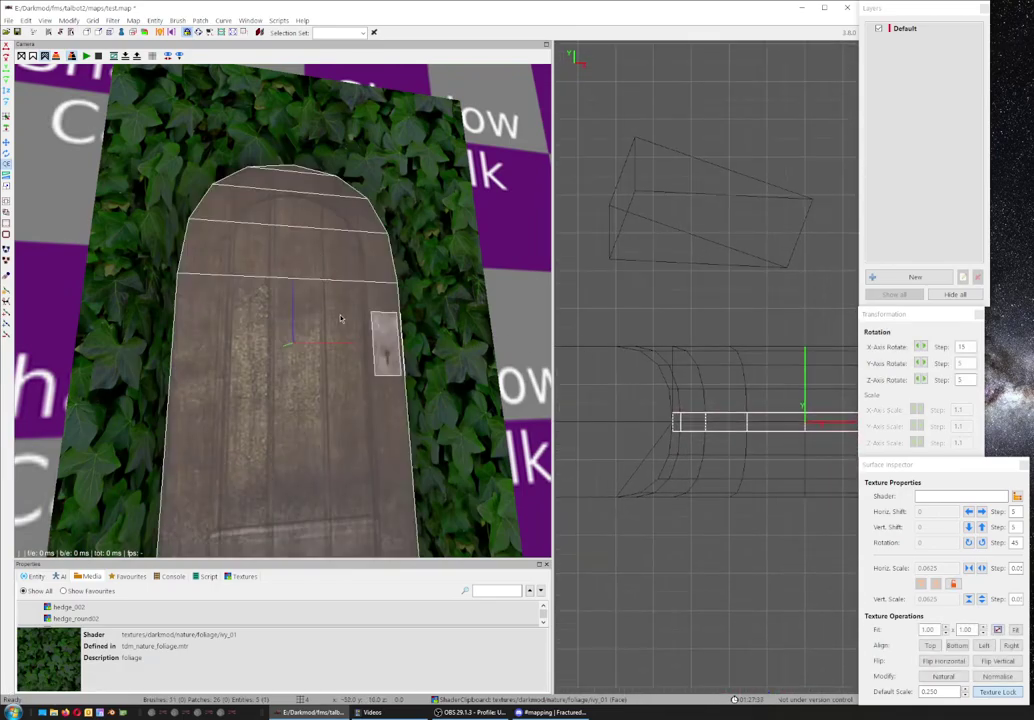
key(Down)
key(Down)
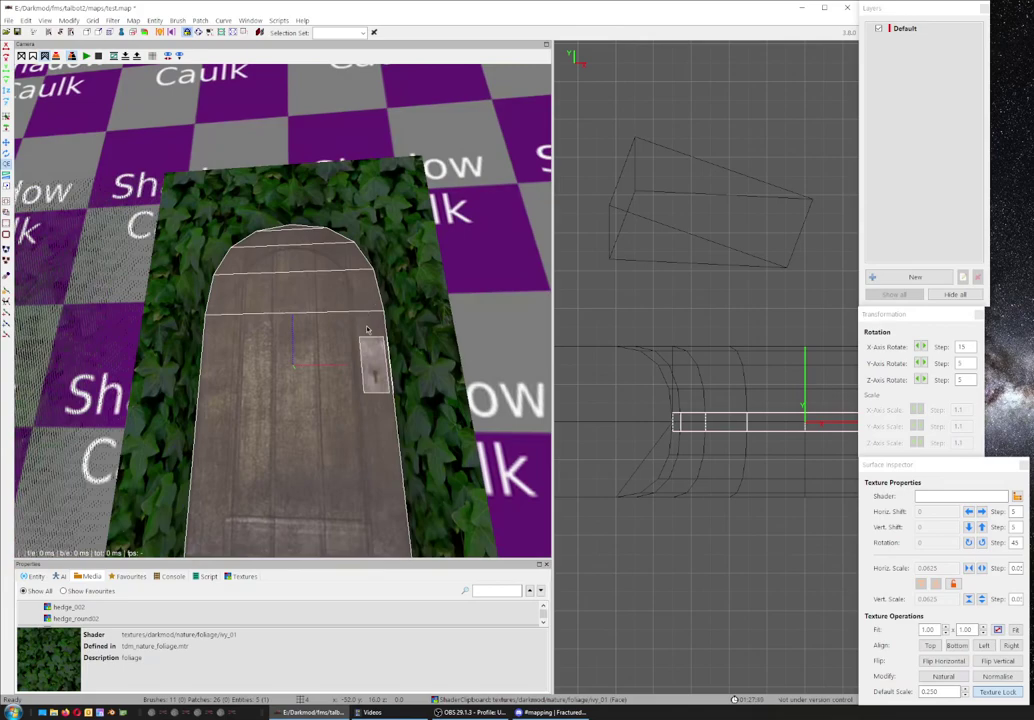
right_drag(580, 446, 470, 409)
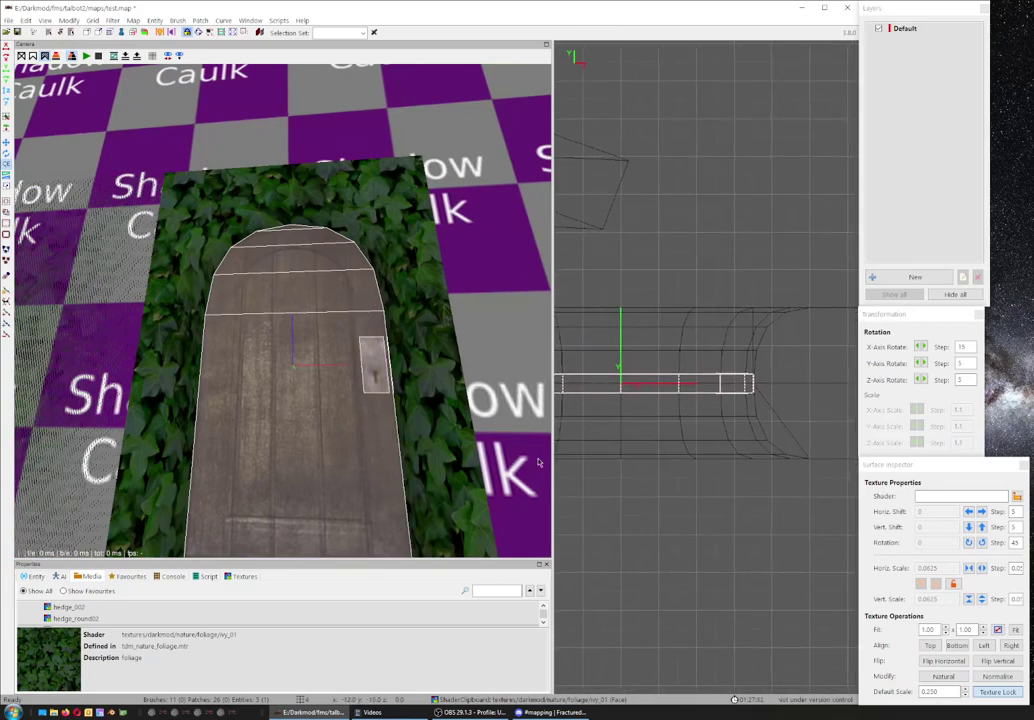
key(Delete)
Free-look and fly the camera forward through the open ivy passage toward the pillar.
right_click(451, 437)
key(Up)
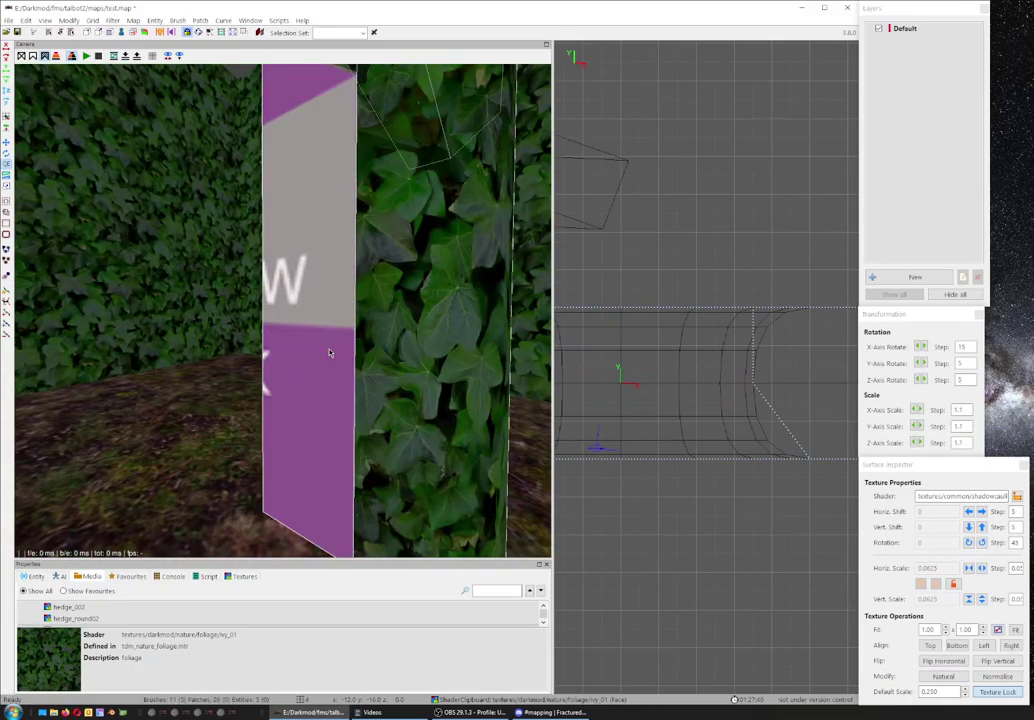
key(Up)
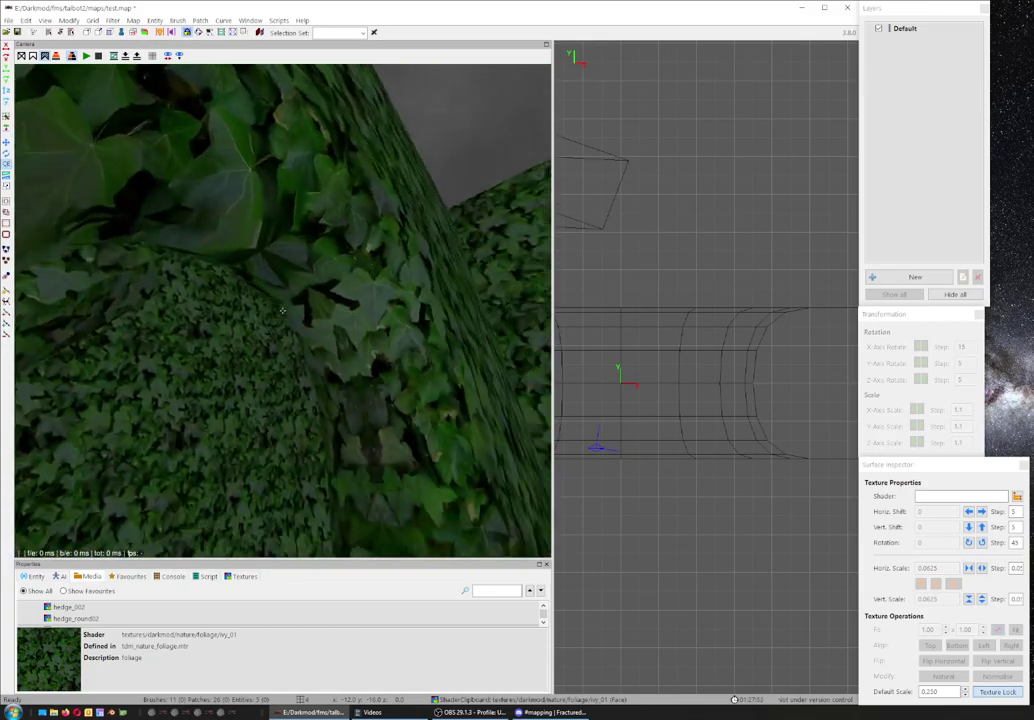
right_click(282, 311)
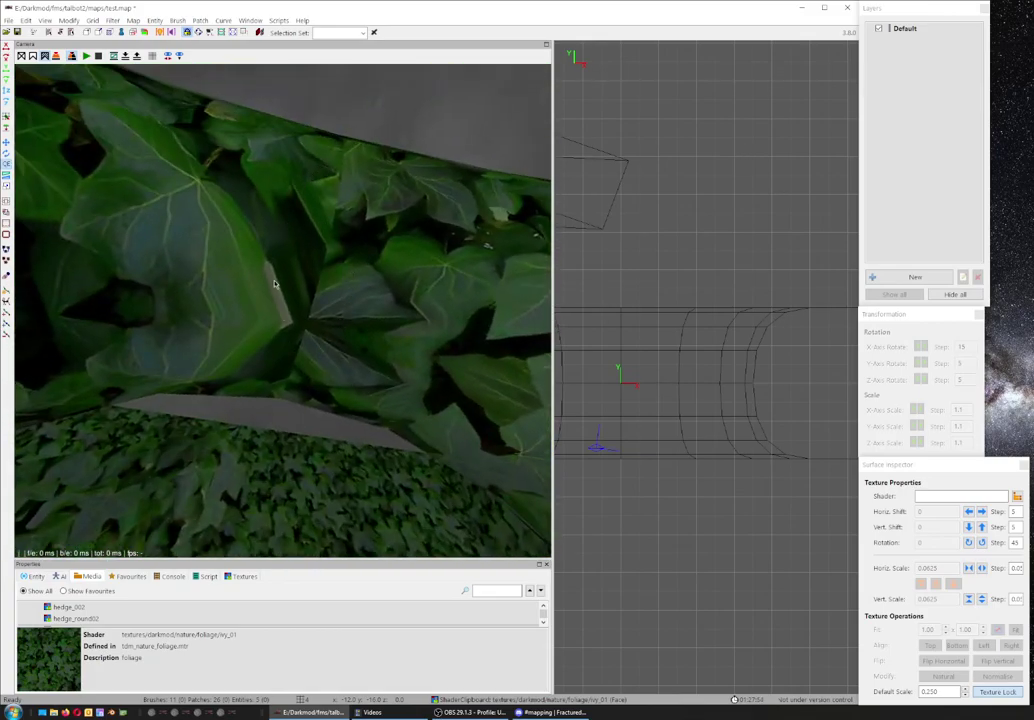